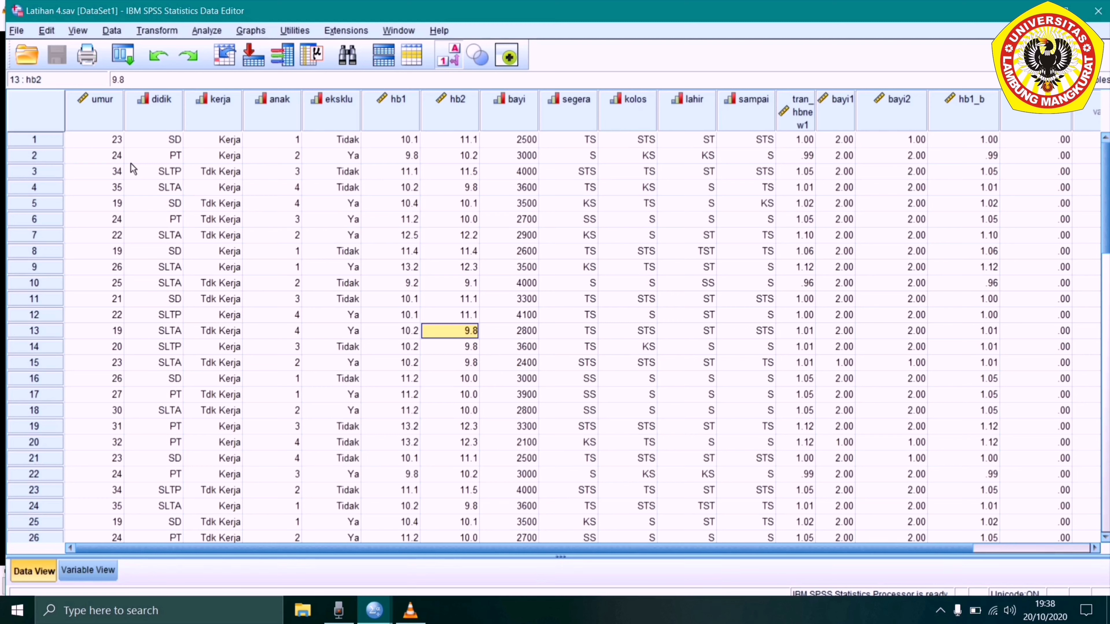
Look over the ages recorded in the umur column of the first several cases.
left_click(105, 170)
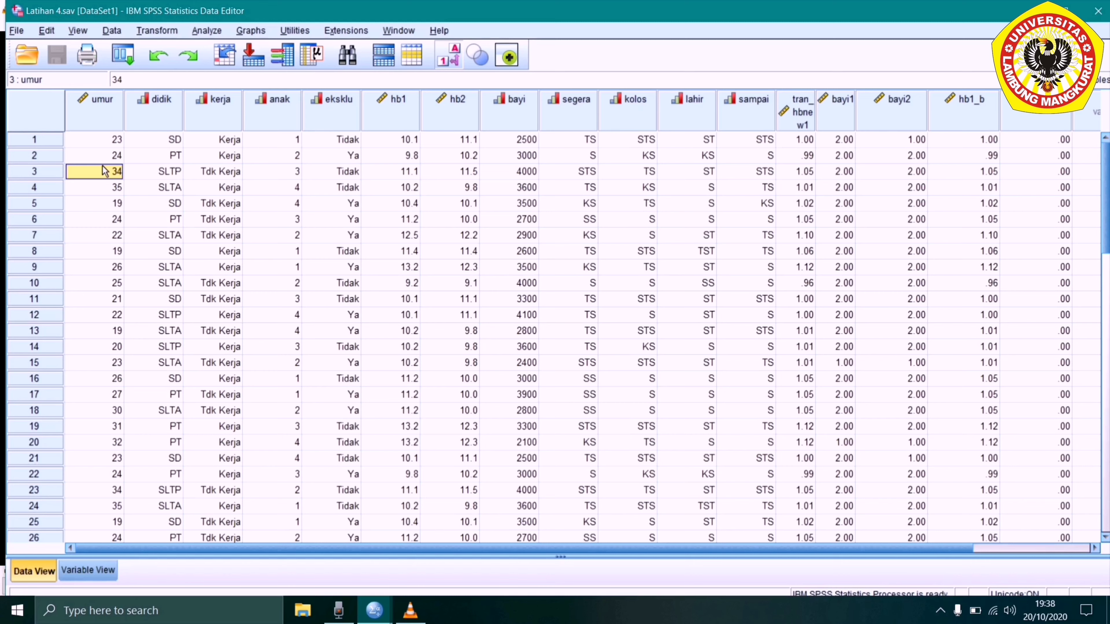
left_click(111, 221)
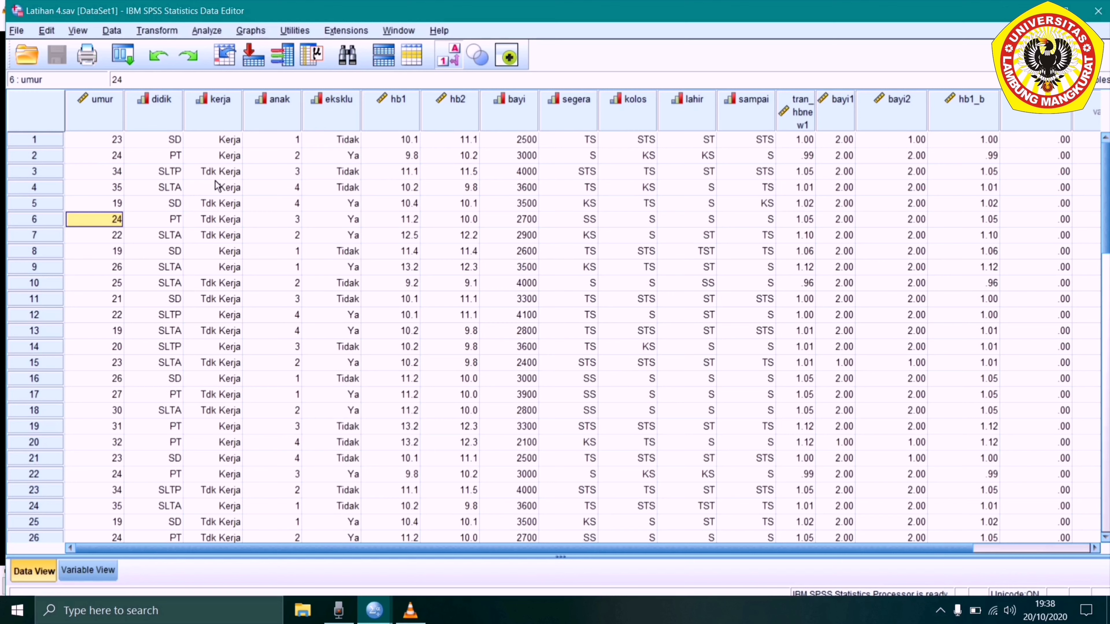
left_click_drag(117, 155, 110, 237)
left_click(102, 192)
key("Down")
key("Down")
key("Down")
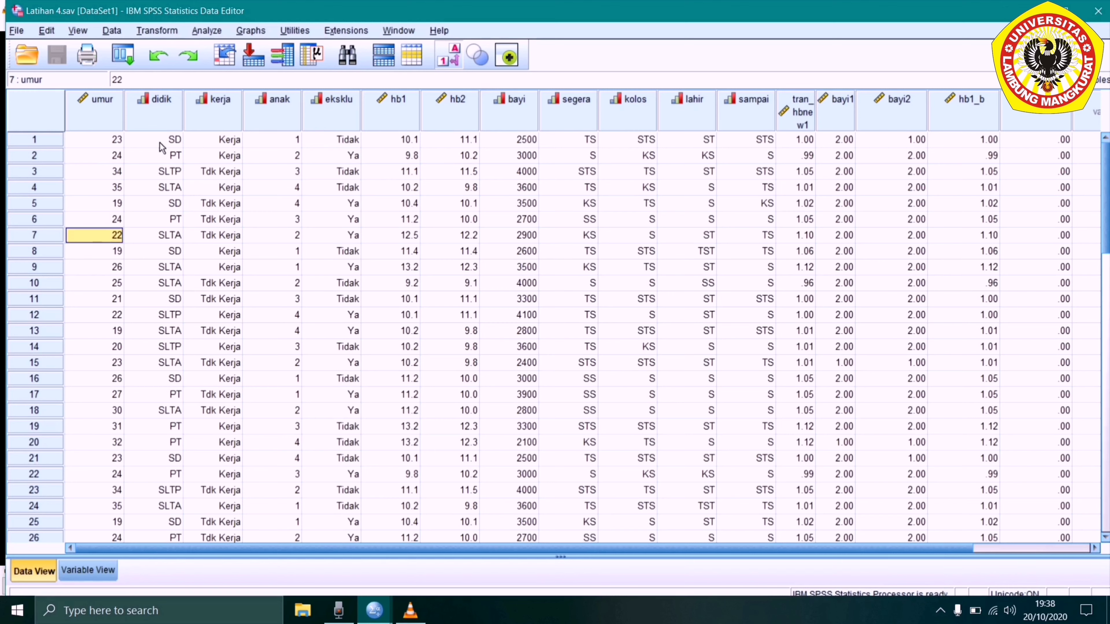
Set up a recode of umur into a different variable, with Umur1 as the output variable.
left_click(157, 30)
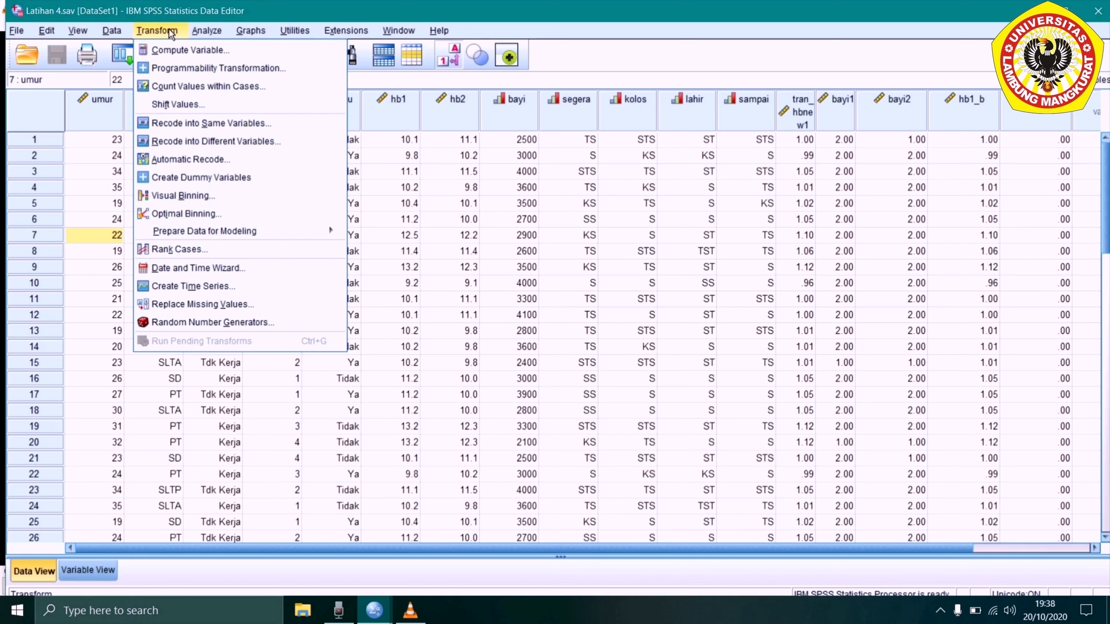
left_click(197, 141)
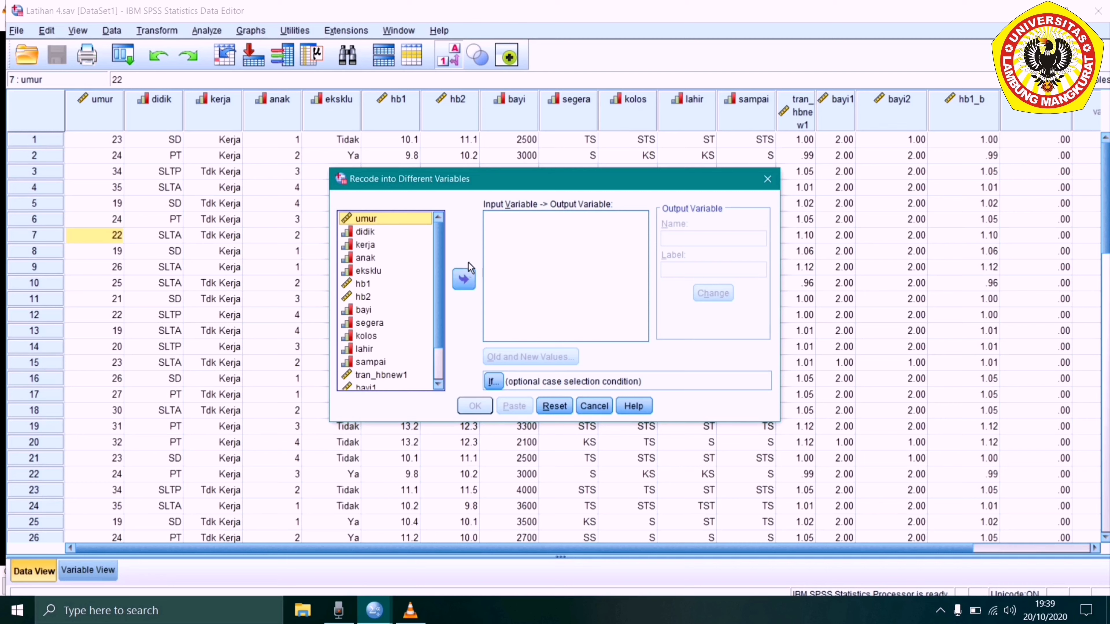
left_click(465, 279)
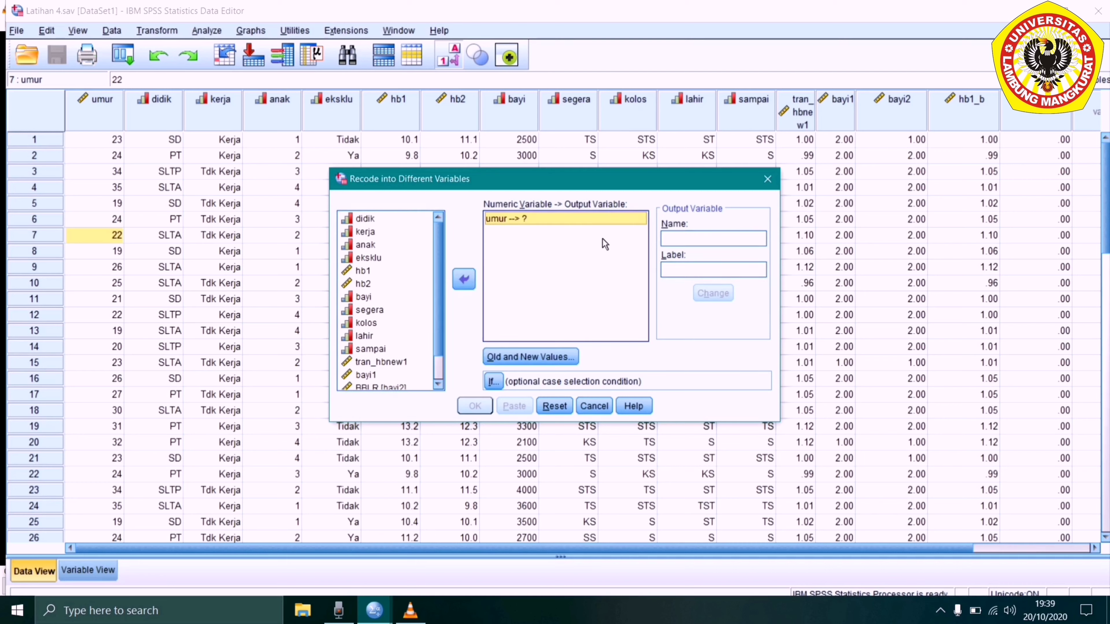
left_click(689, 243)
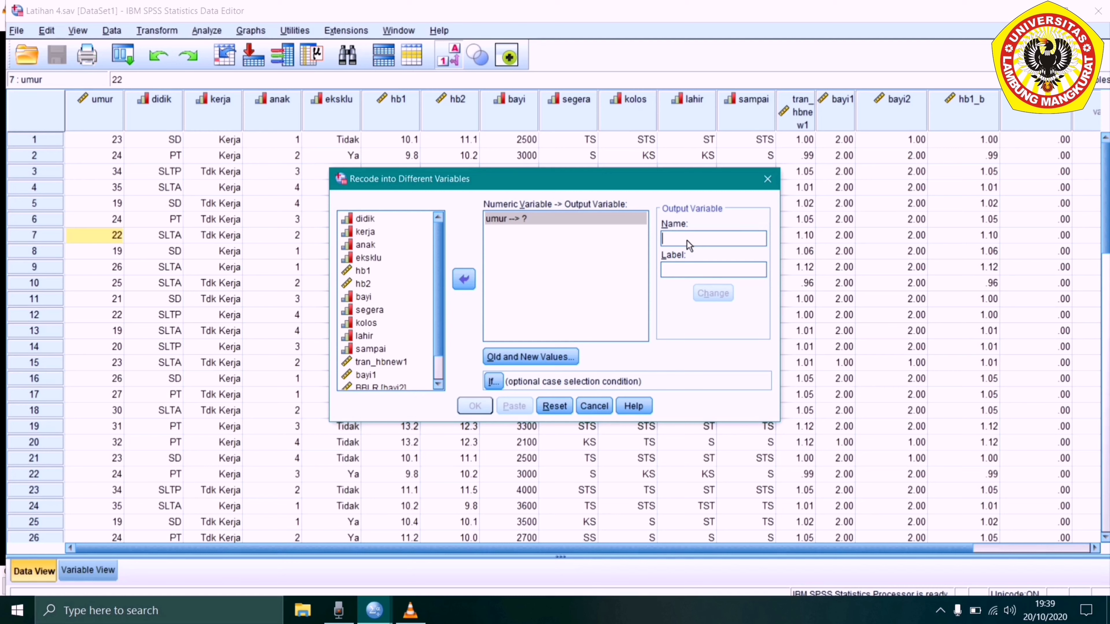
type("Umur")
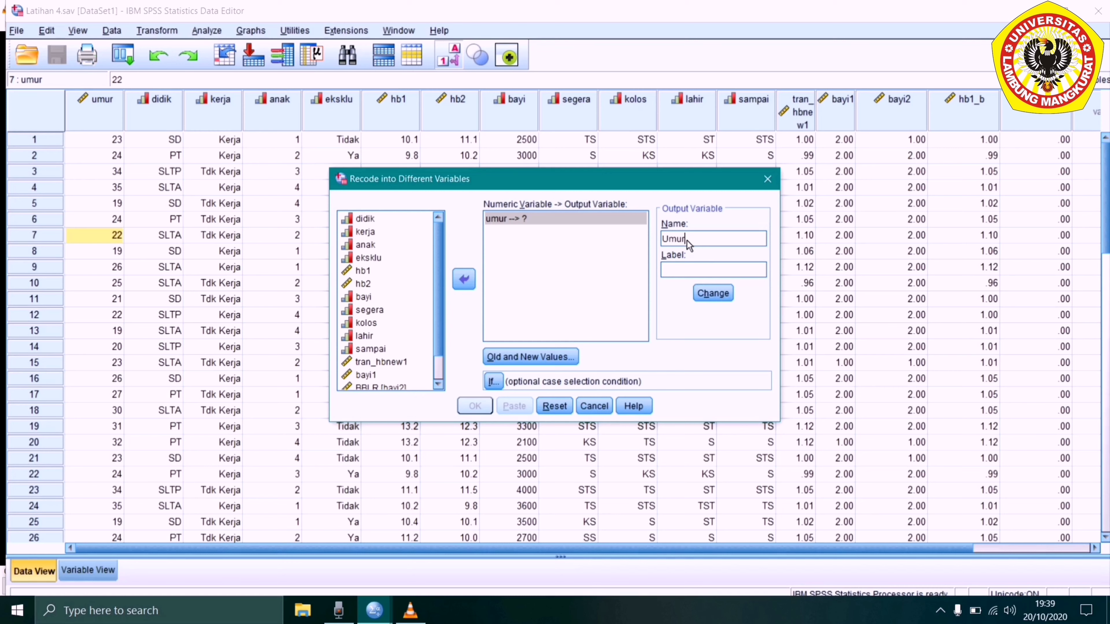
type("1")
left_click(723, 293)
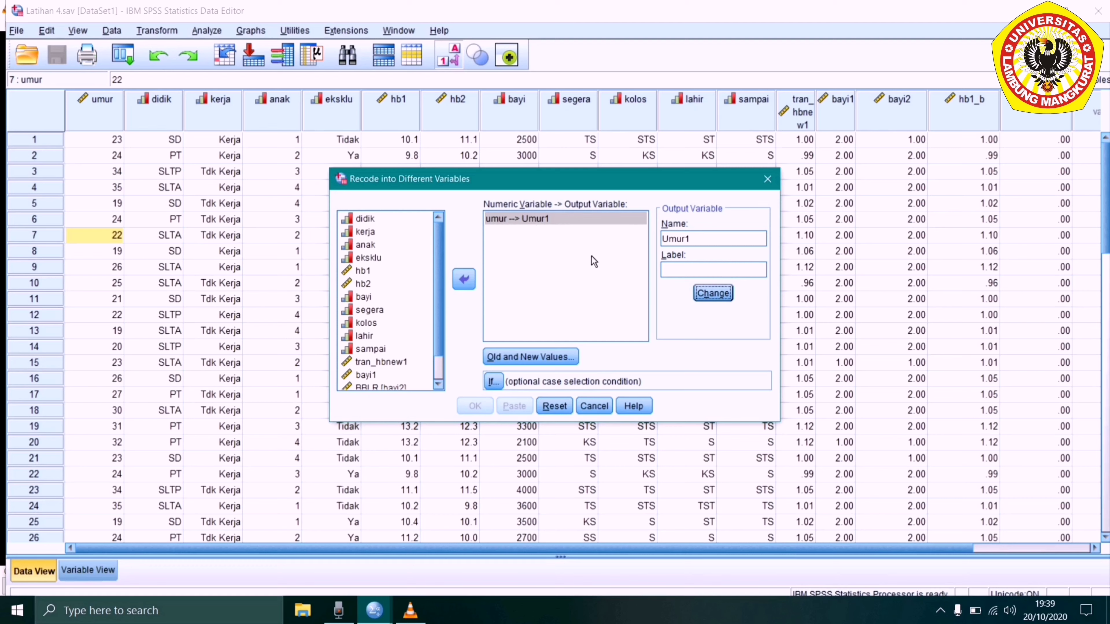
Define the recode rule that turns old values from 20 through 35 into new value 1.
left_click(538, 359)
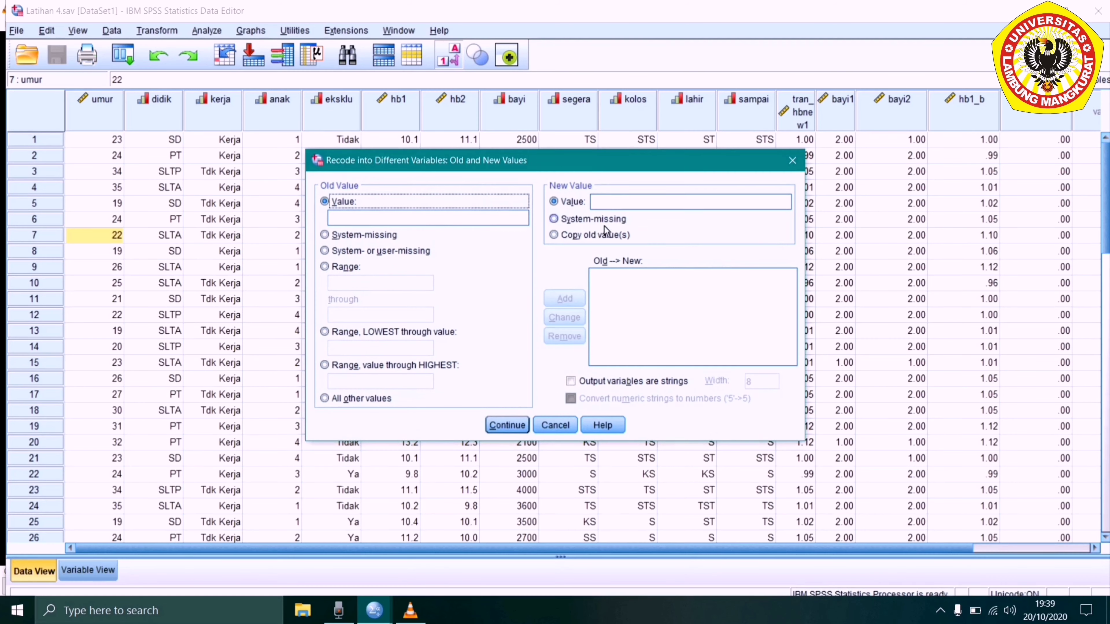
left_click(607, 204)
type("1")
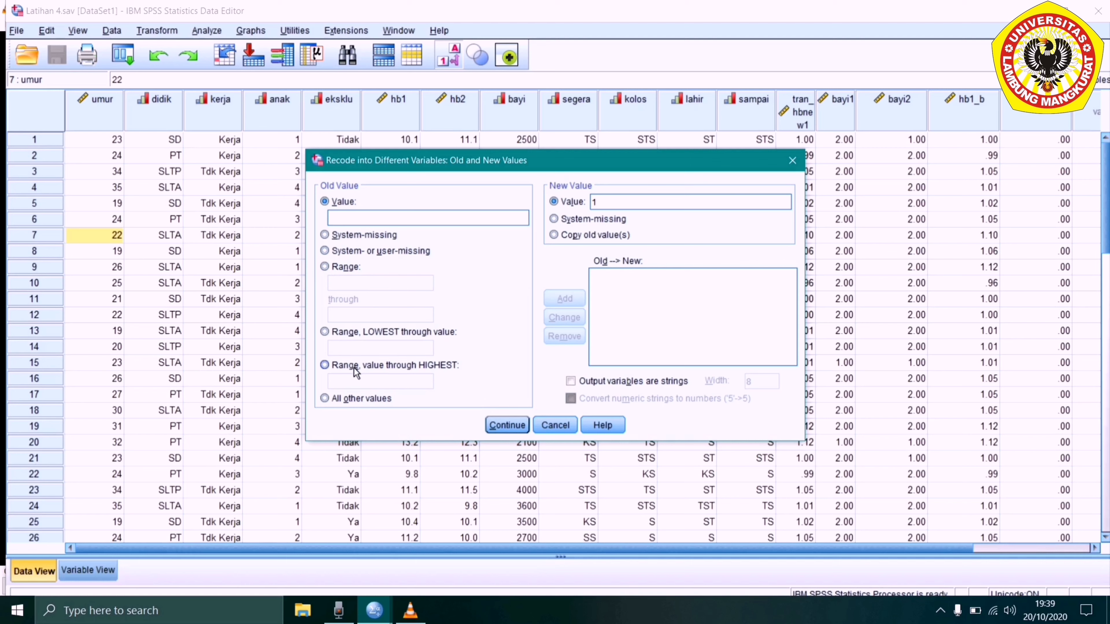
left_click(324, 267)
left_click(346, 285)
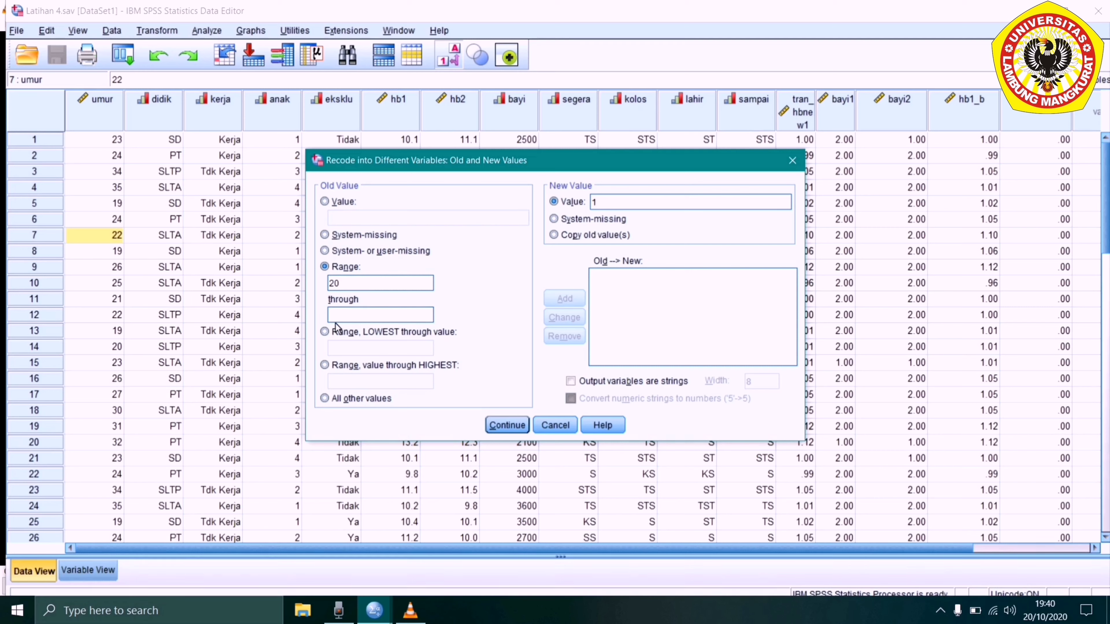
left_click(342, 314)
type("35")
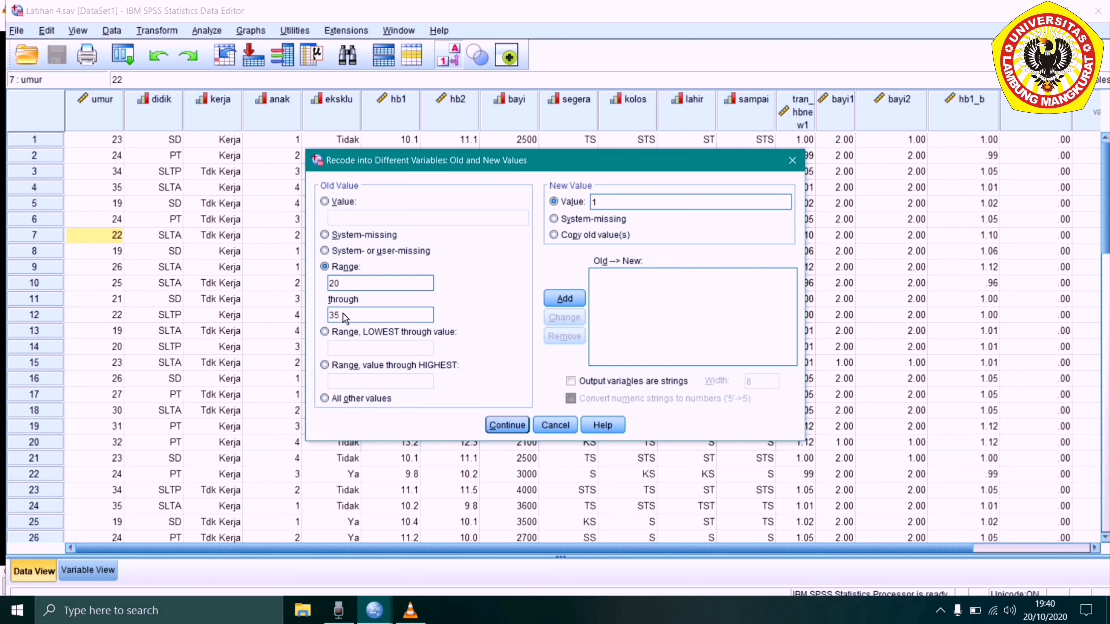
left_click(573, 298)
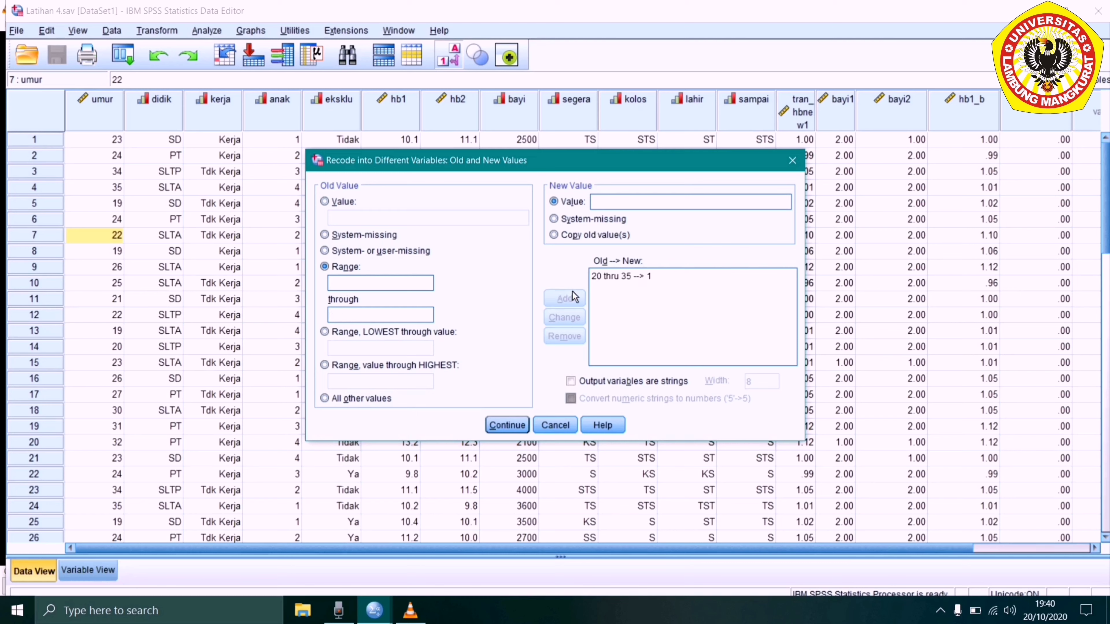
Add a recode rule that turns the lowest values through 19 into new value 2.
left_click(609, 201)
type("2")
left_click(324, 332)
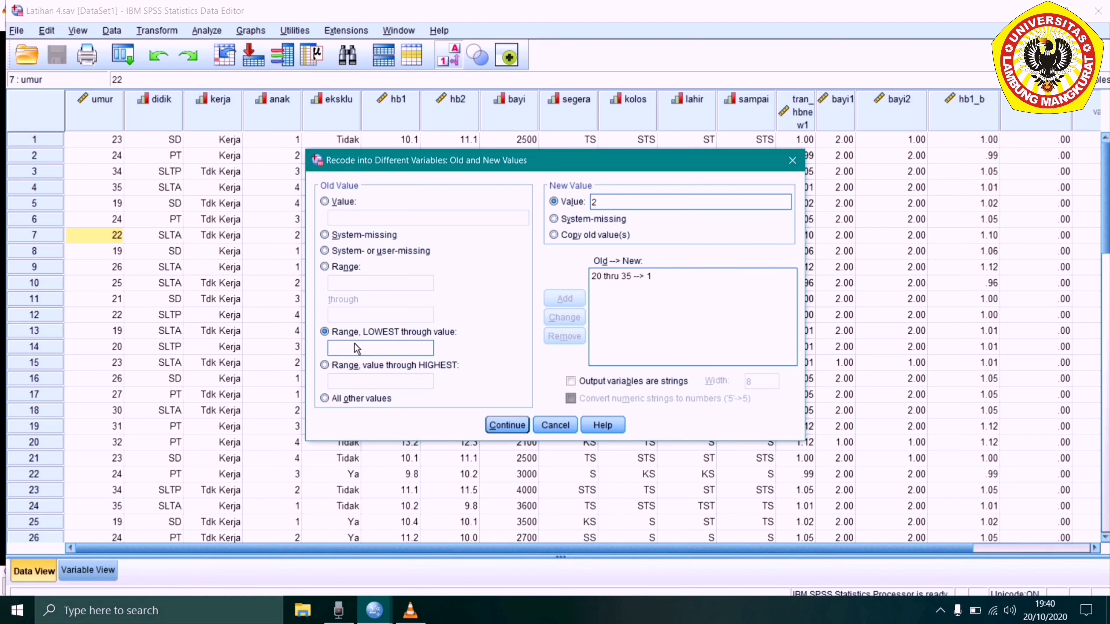
type("19")
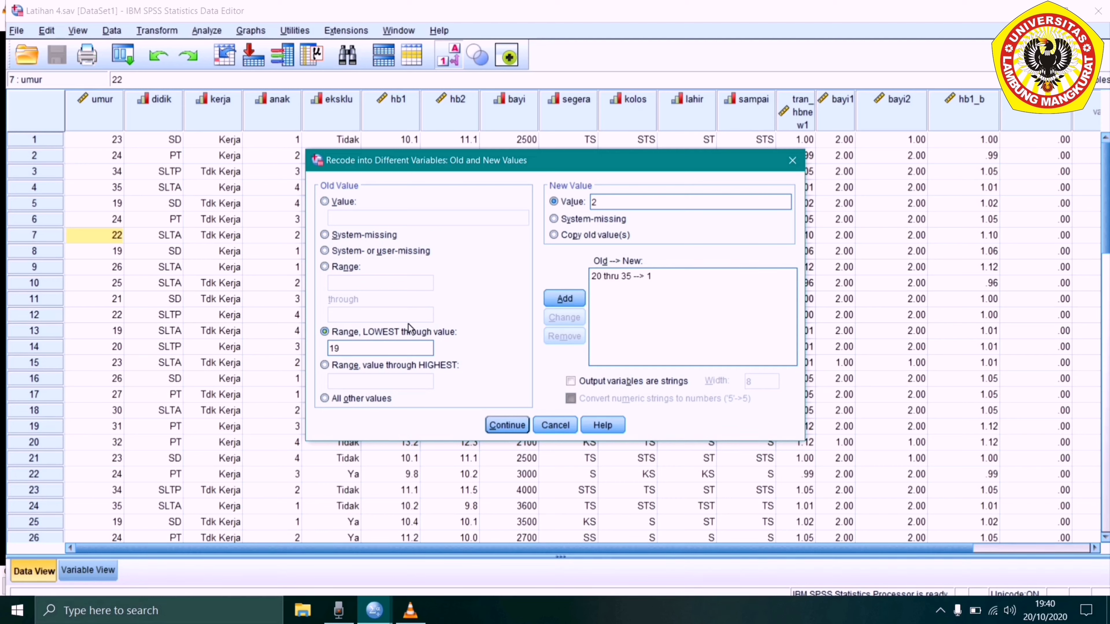
left_click(569, 298)
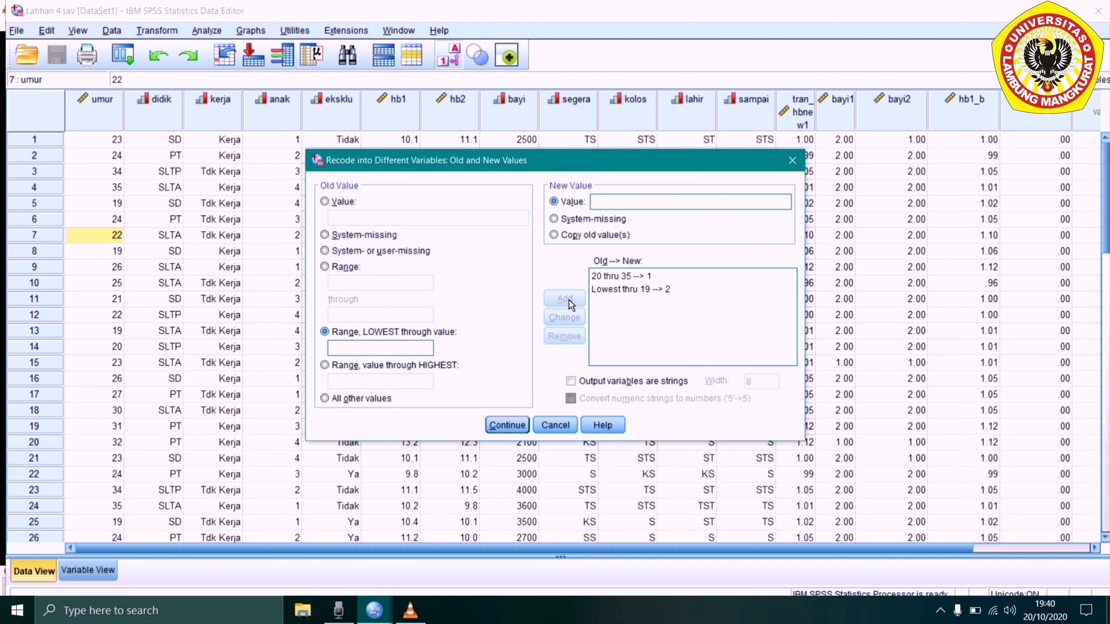
Add a recode rule that turns 36 through the highest value into 3, and run the recode.
left_click(621, 207)
type("3")
left_click(324, 365)
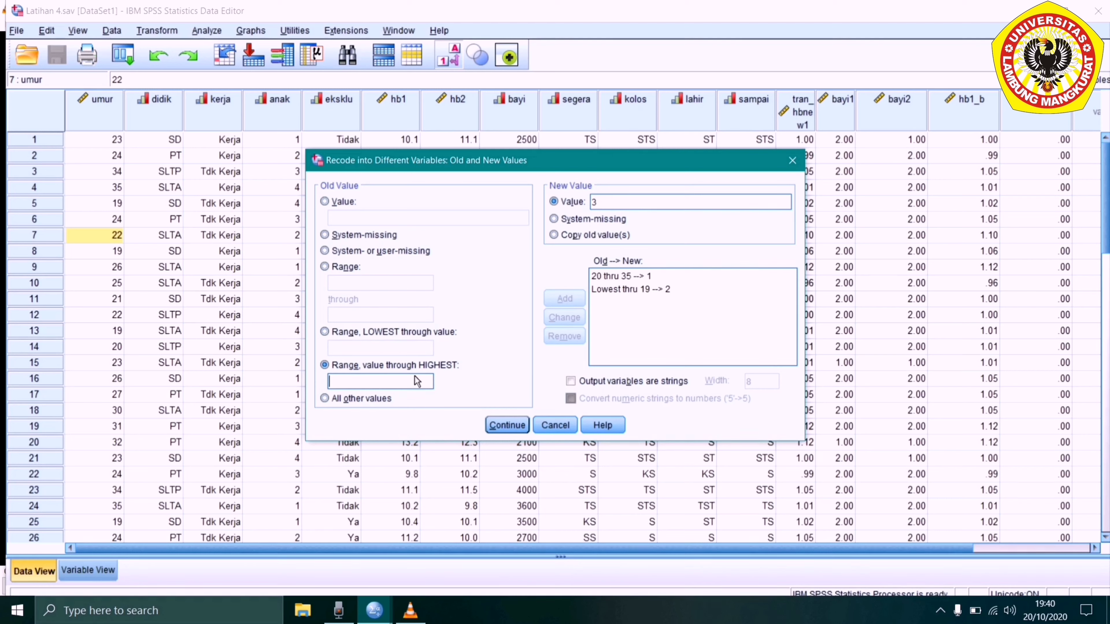
type("36")
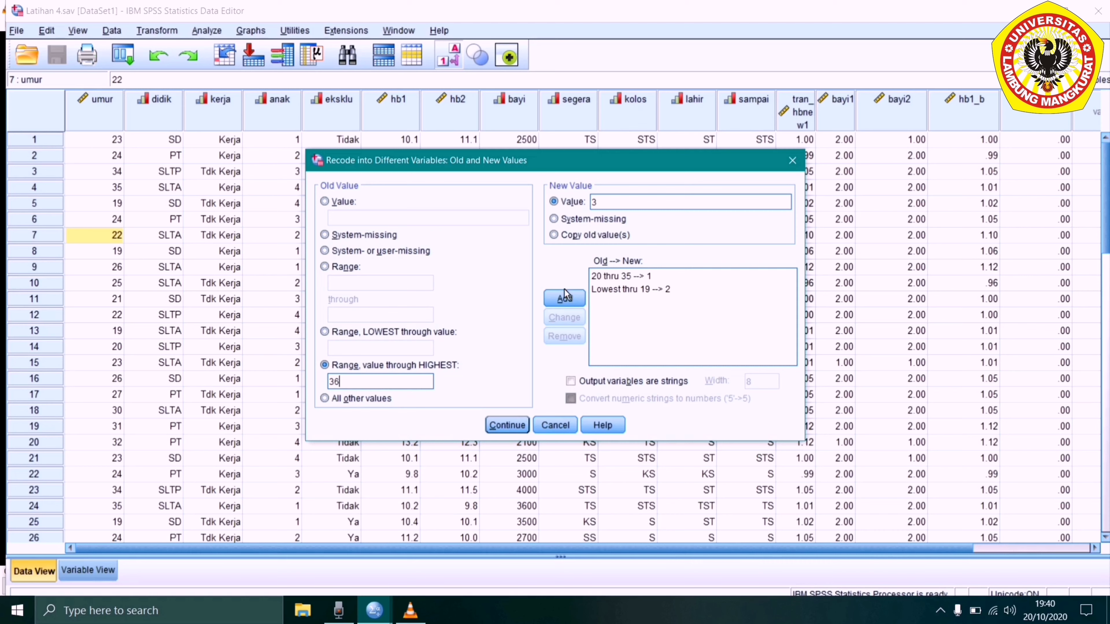
left_click(564, 298)
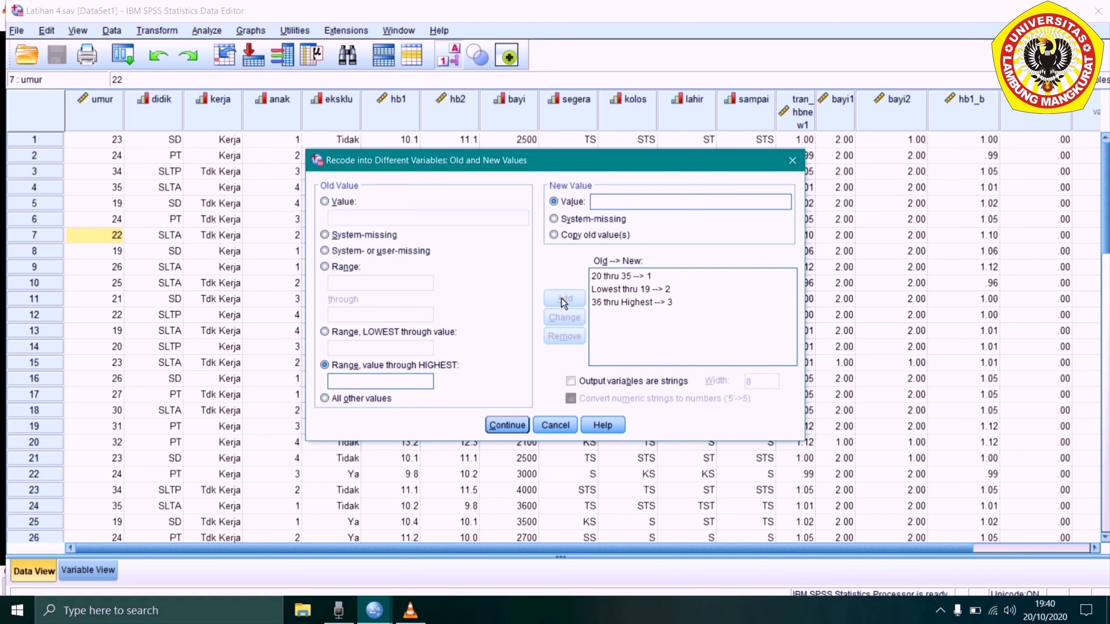
left_click(502, 423)
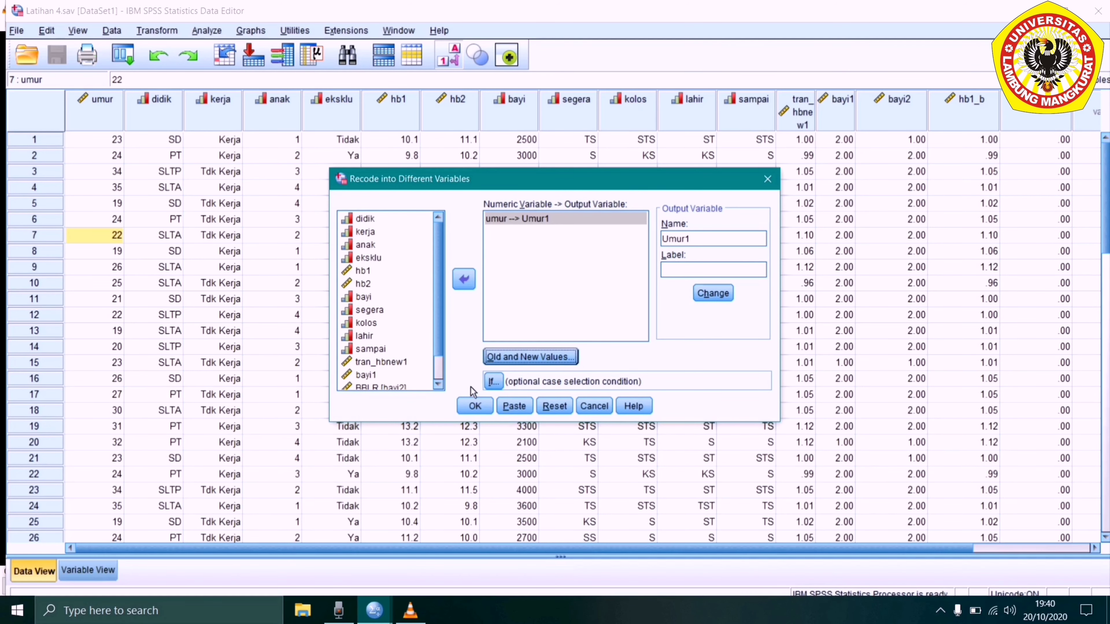
left_click(472, 406)
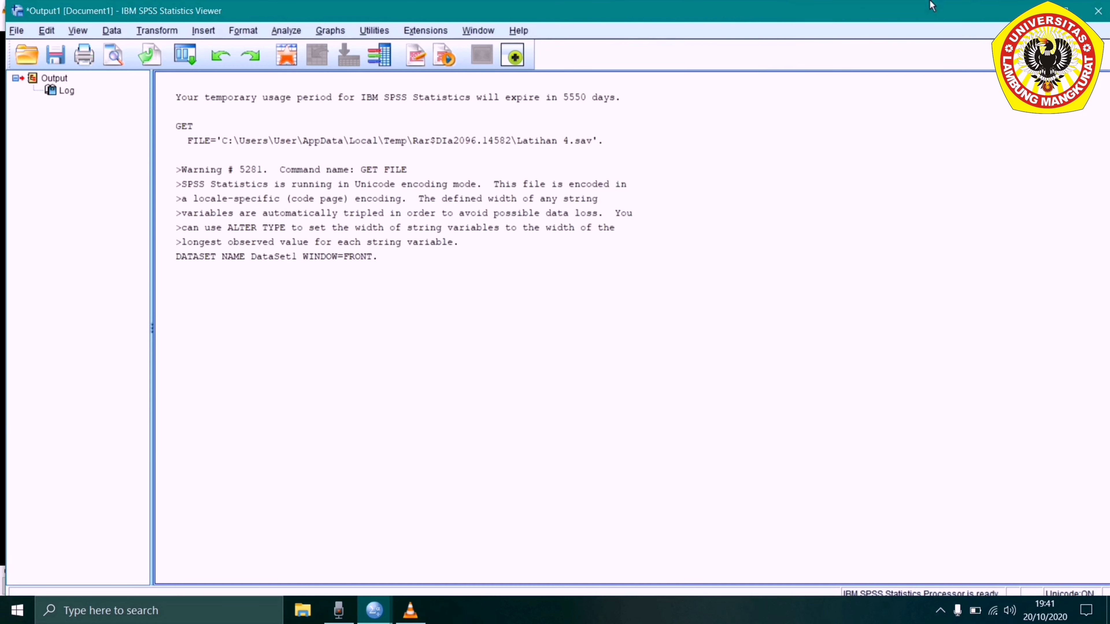
Return to the dataset, inspect the recoded Umur1 column, and display numeric codes instead of value labels.
key("alt+Tab")
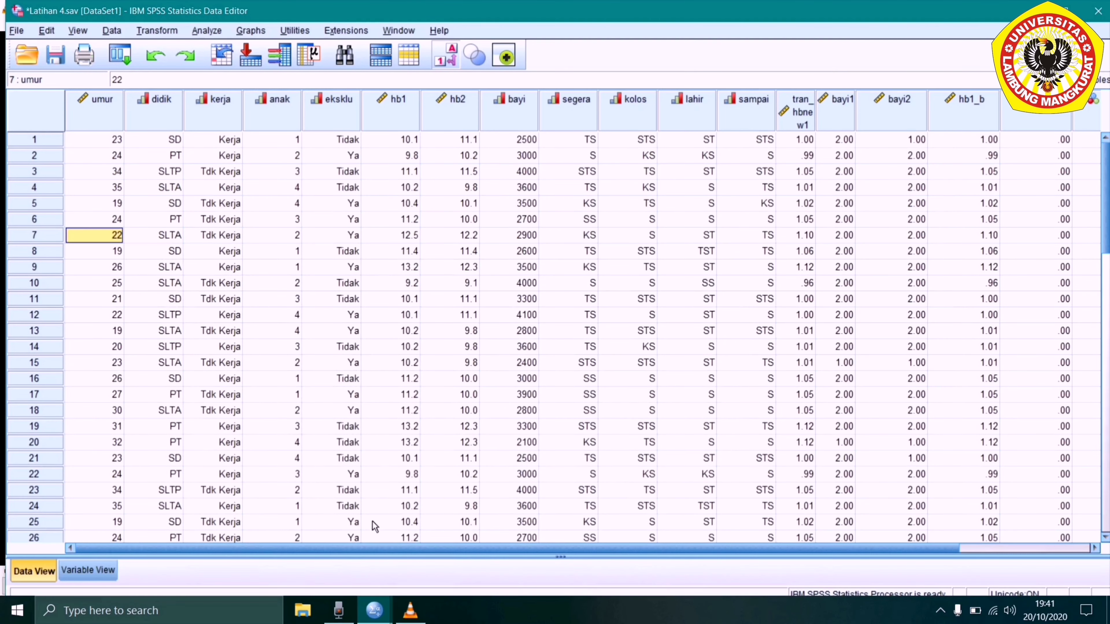
left_click_drag(342, 549, 548, 544)
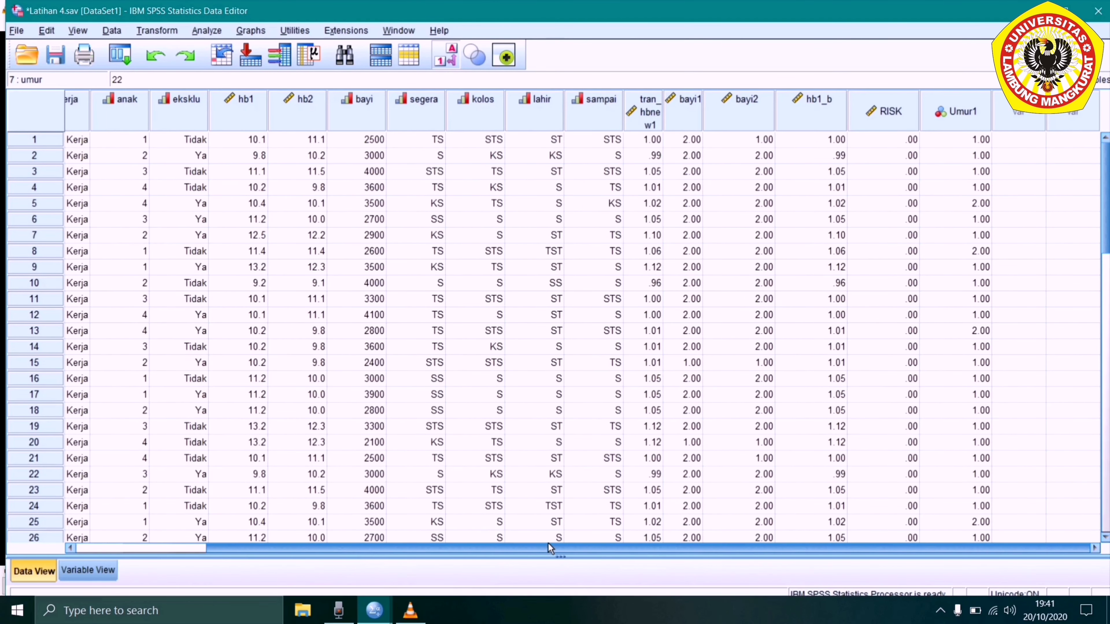
left_click(984, 120)
left_click(961, 175)
left_click_drag(961, 174, 974, 252)
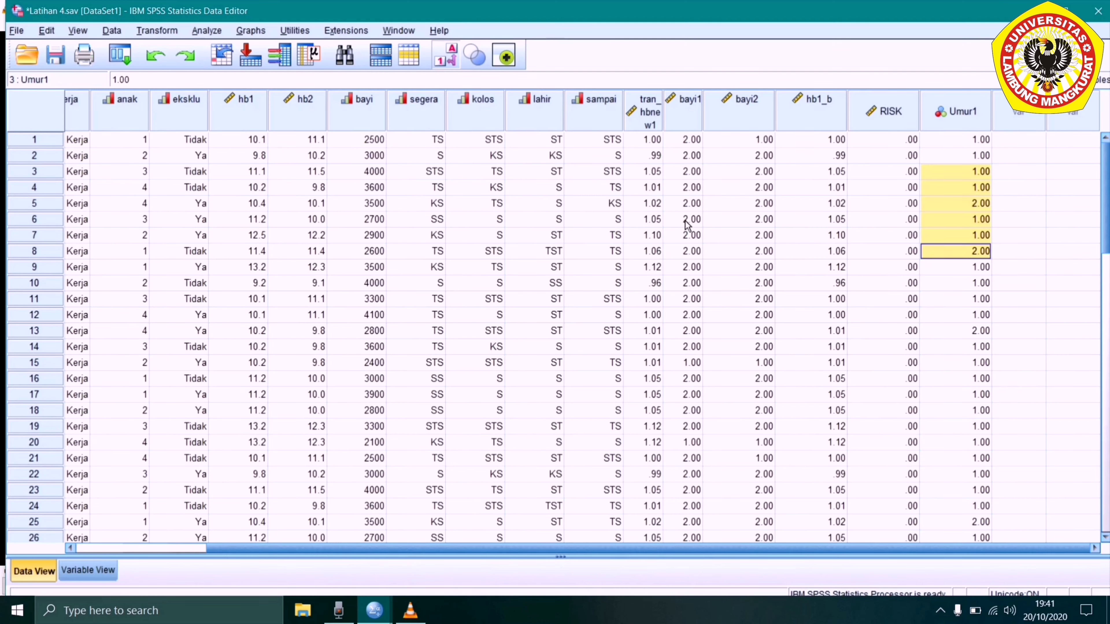
left_click(676, 219)
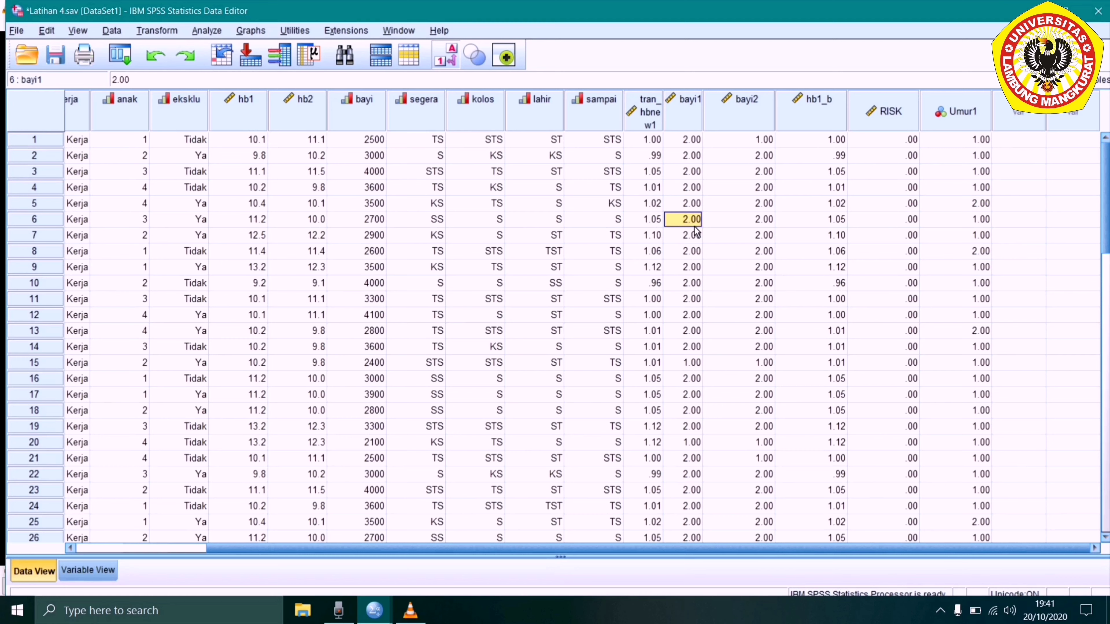
left_click(523, 209)
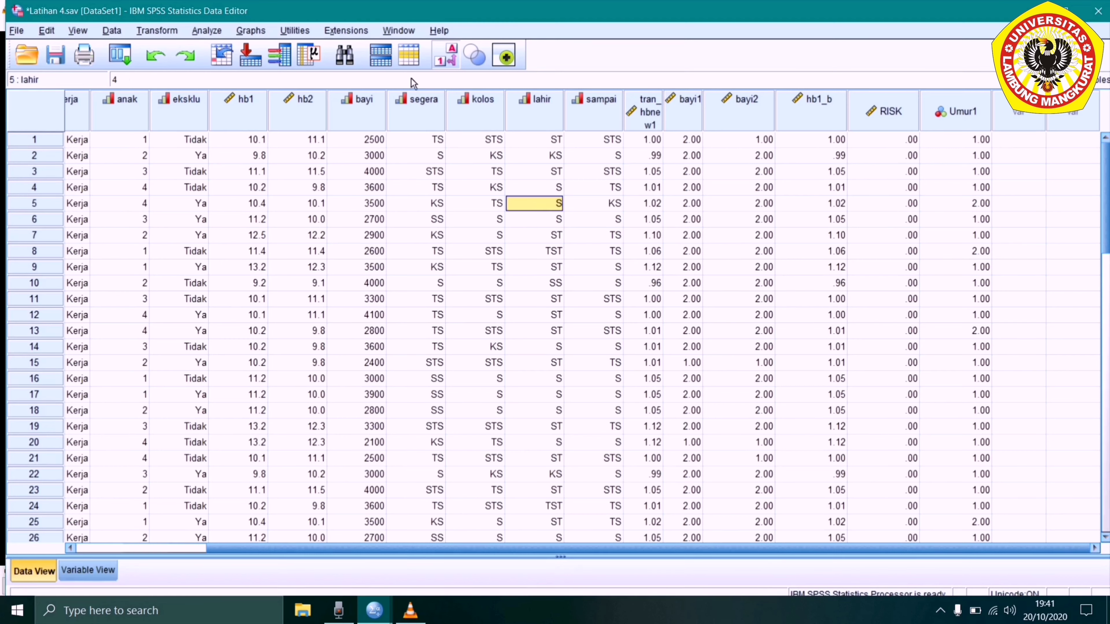
left_click(457, 59)
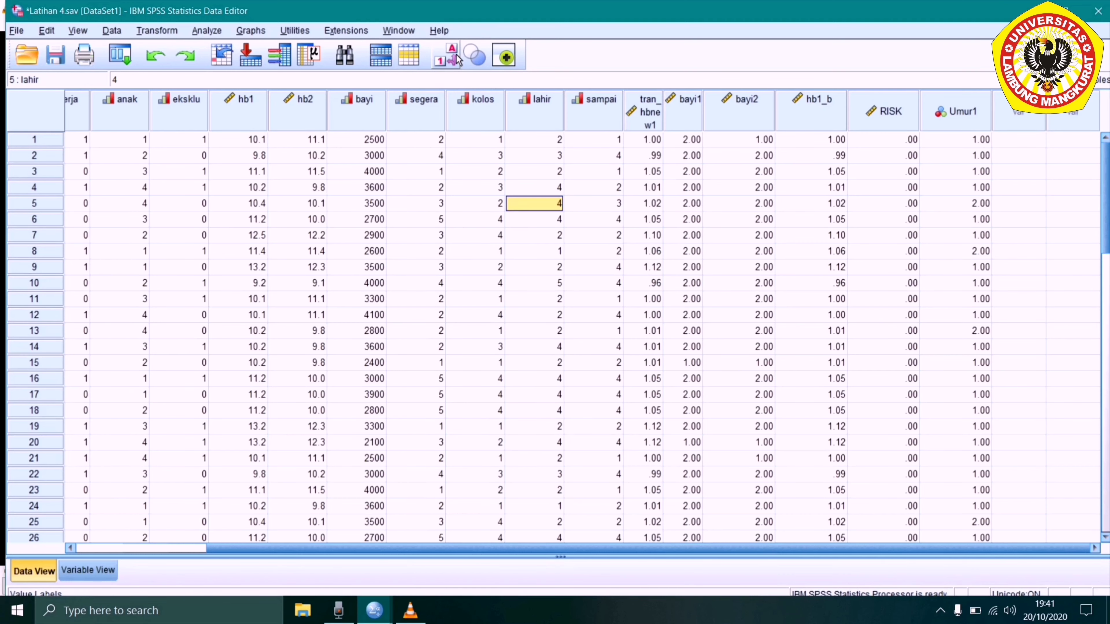
left_click(457, 59)
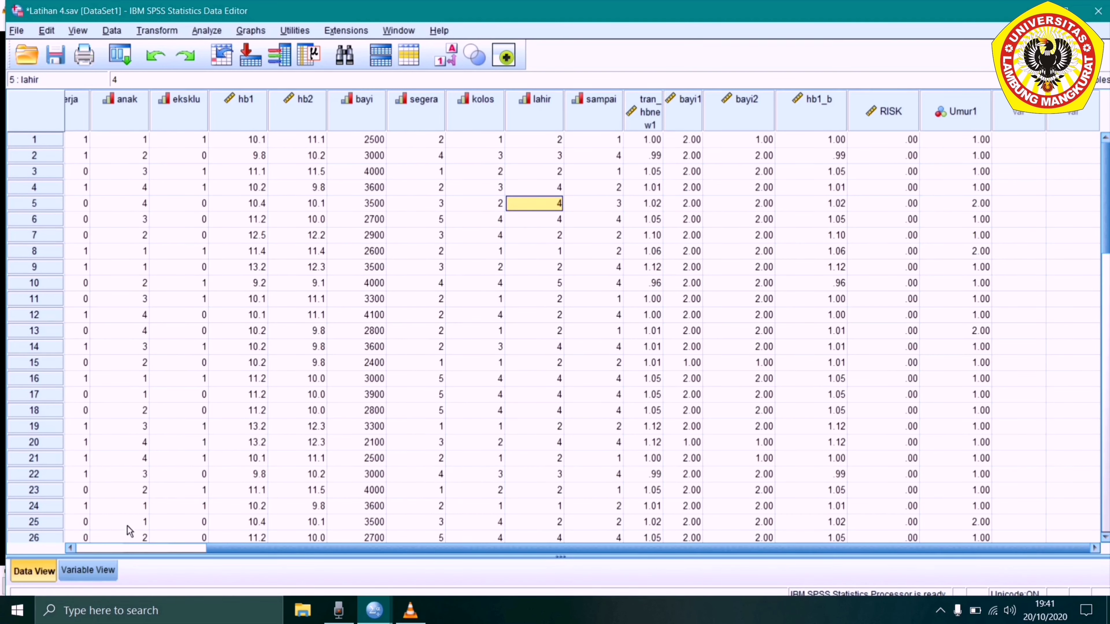
In the variable definitions, give value 1 of Umur1 the label "20-35tahun".
left_click(89, 570)
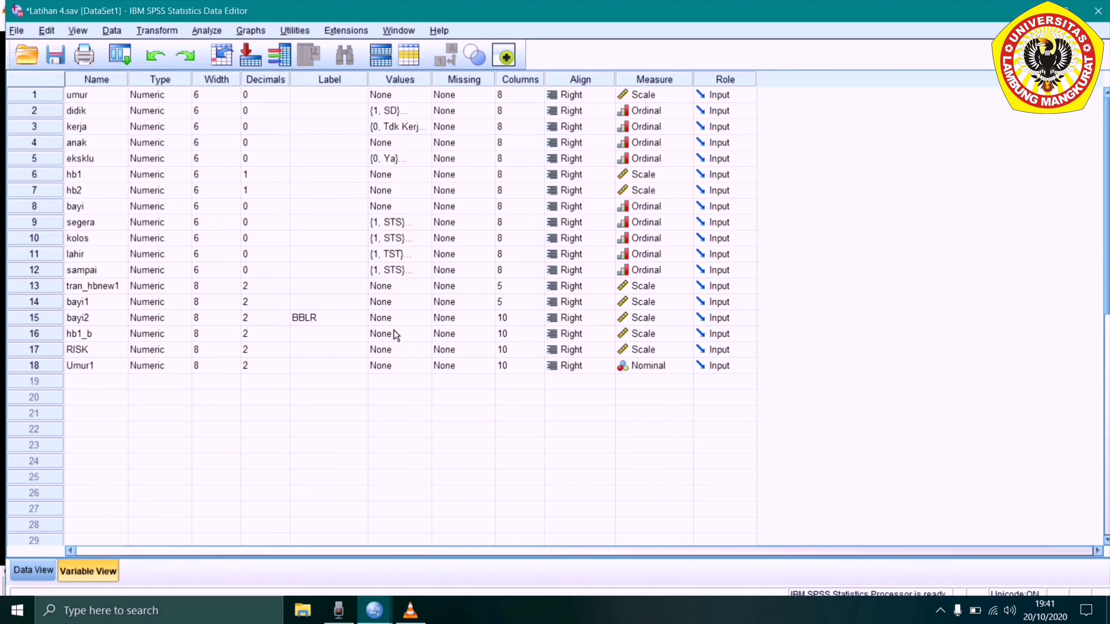
left_click(401, 366)
left_click(423, 366)
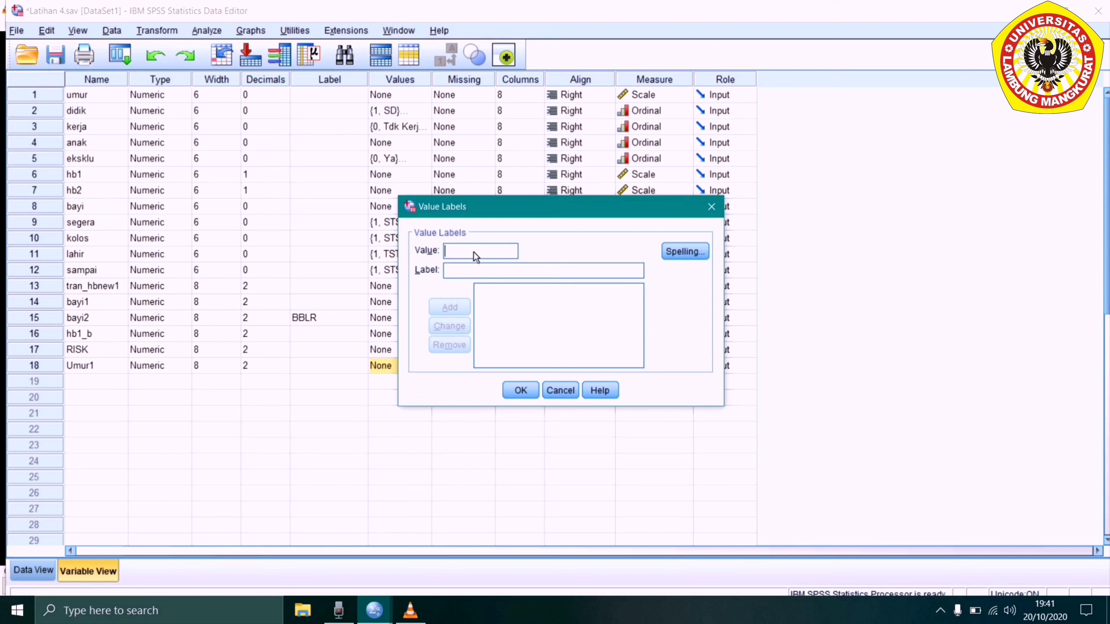
type("1")
left_click(473, 274)
type("2")
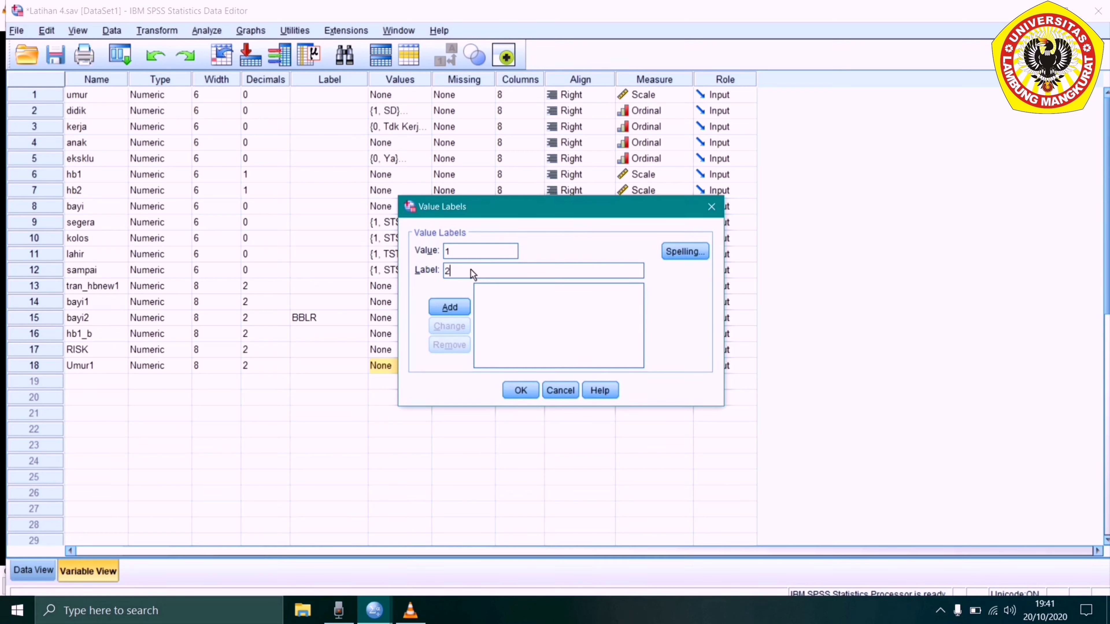
type("0-35tahun")
left_click(458, 309)
Add the label "<20tahun" for value 2 of Umur1.
type("2")
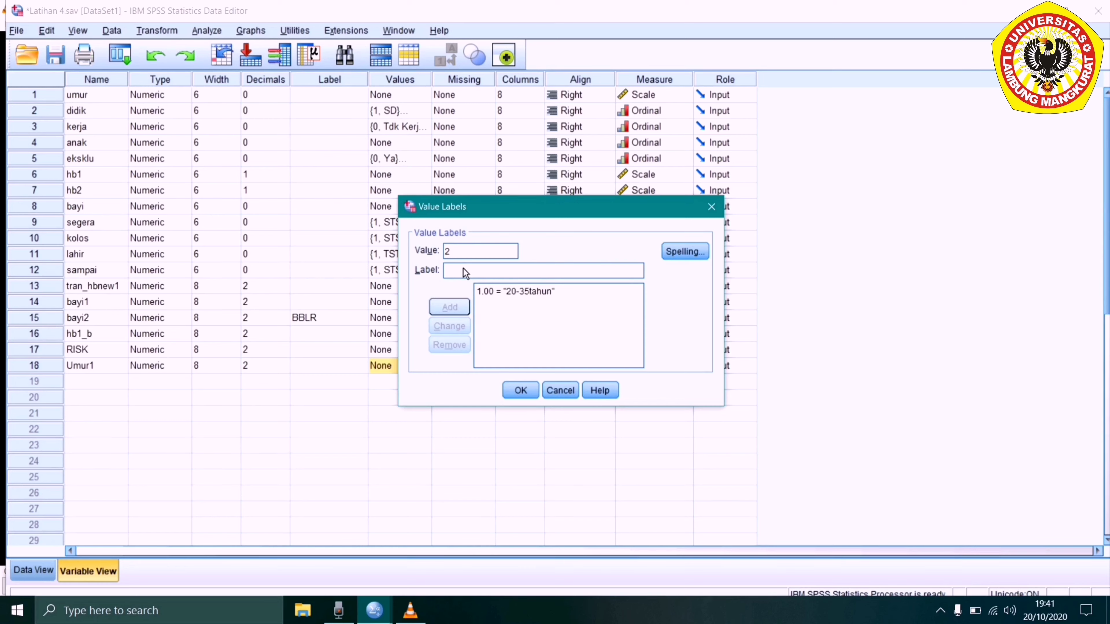
type("<20")
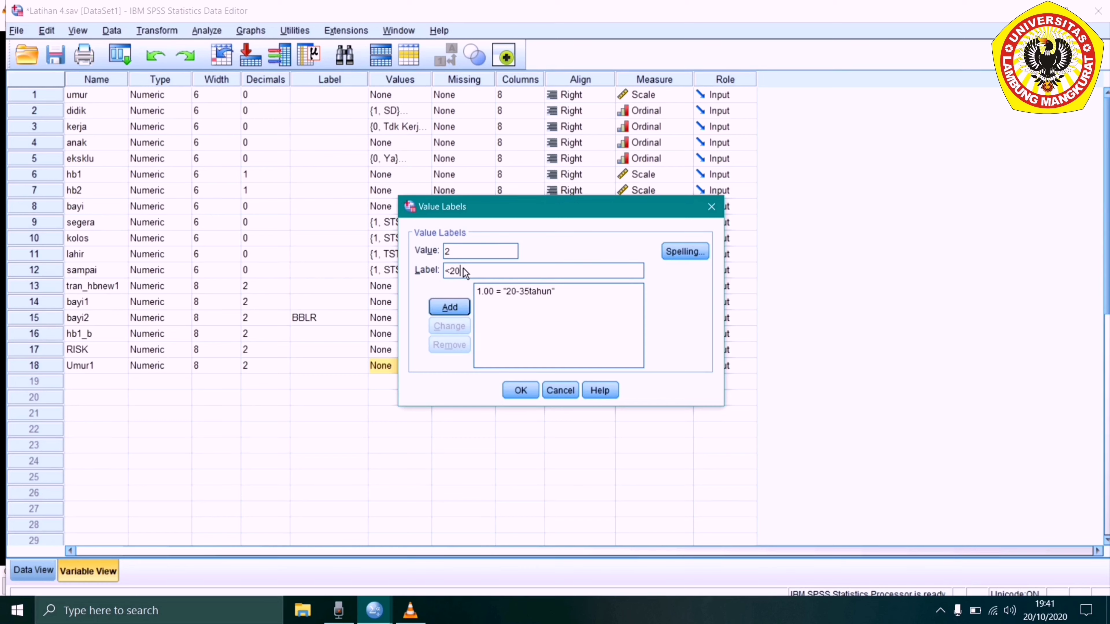
type("tahun")
left_click(450, 302)
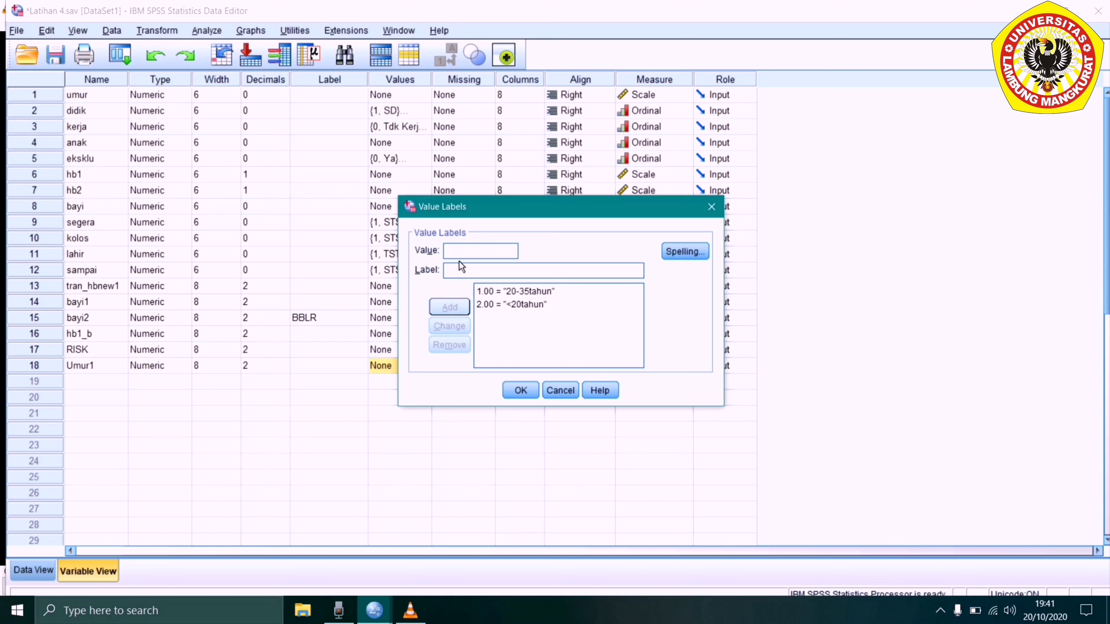
Add the label ">35tahun" for value 3 of Umur1 and apply the value labels.
type("3")
left_click(463, 272)
type(">35")
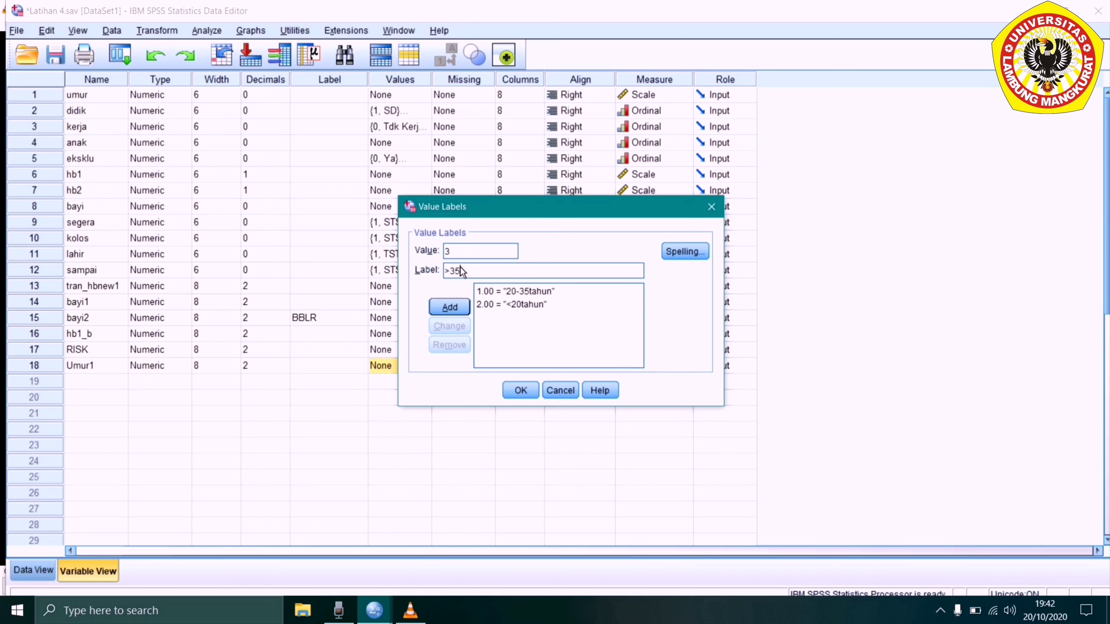
type("tahun")
left_click(450, 302)
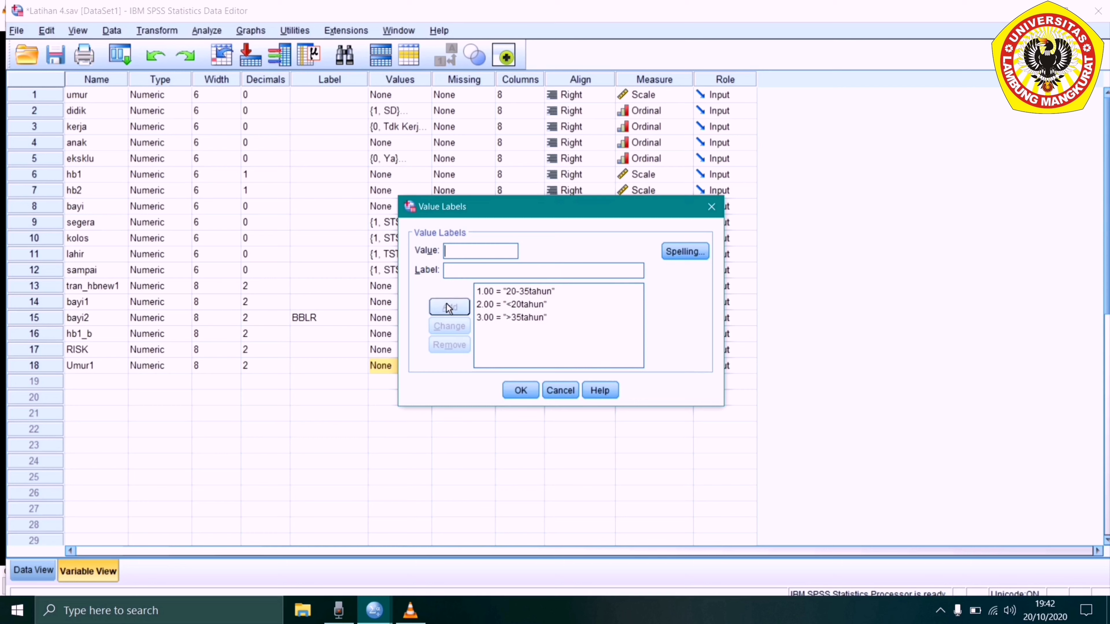
left_click(521, 390)
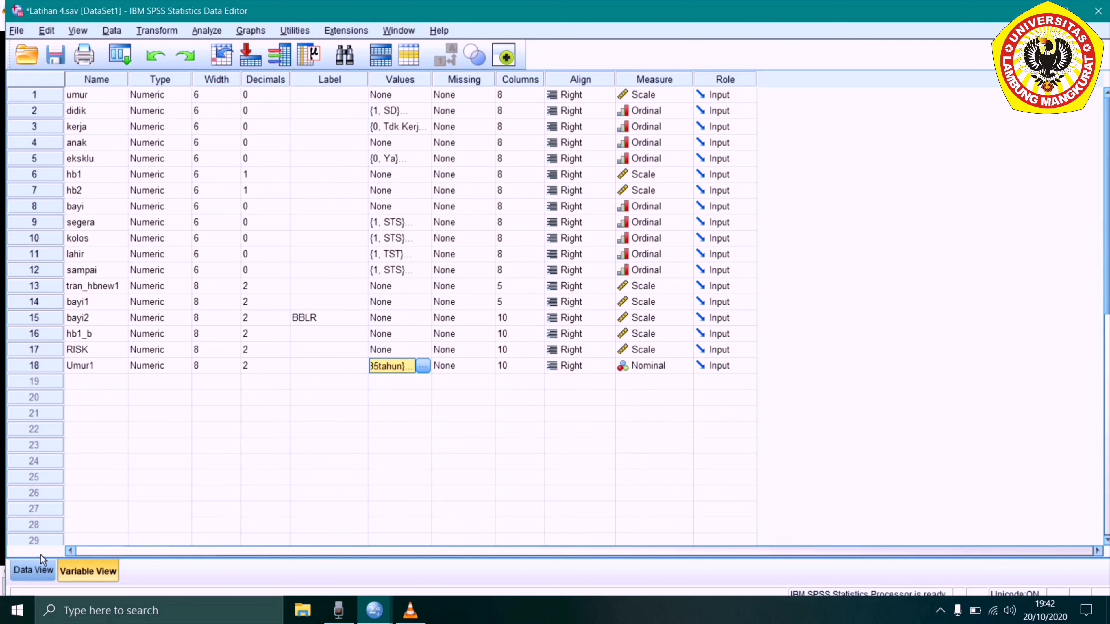
Return to the dataset, display value labels instead of numeric codes, and inspect the categories in the Umur1 column.
left_click(25, 570)
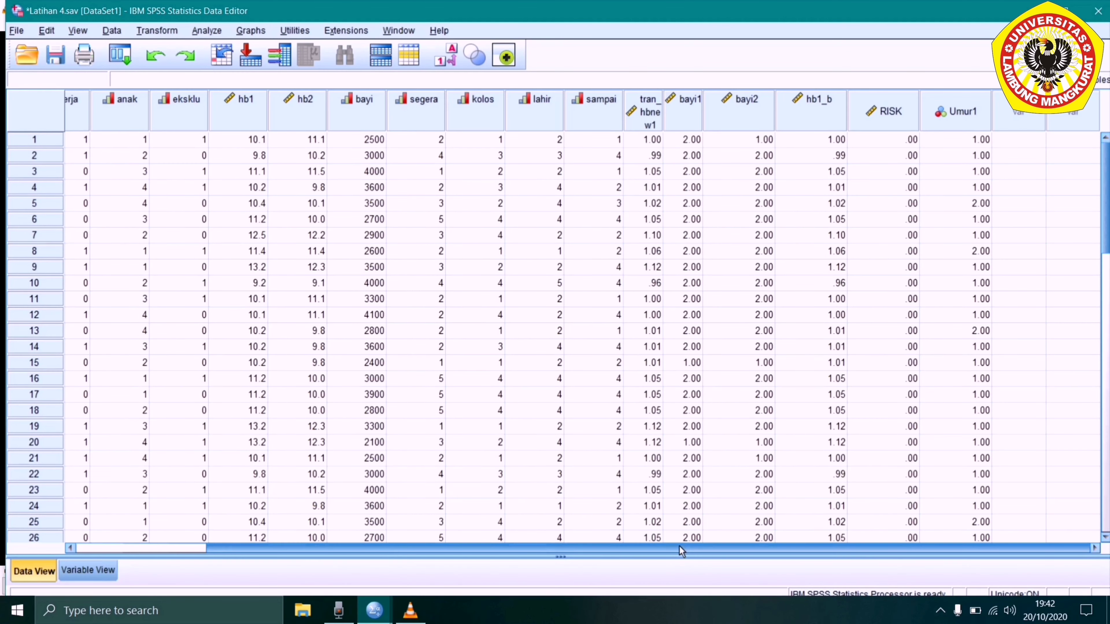
left_click(443, 57)
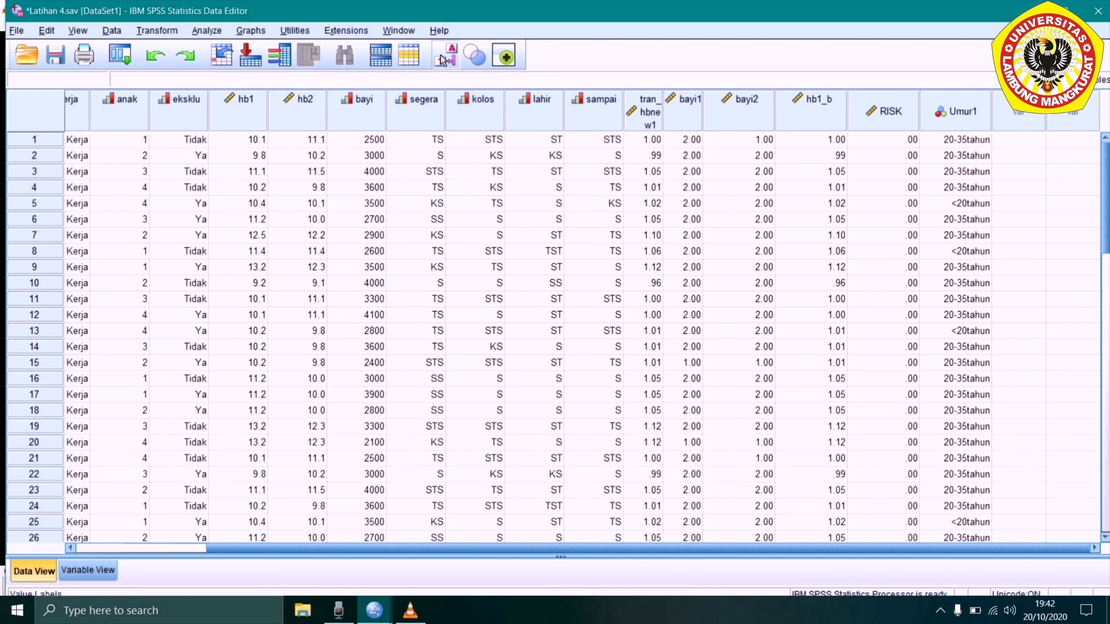
left_click_drag(961, 155, 946, 273)
left_click(970, 182)
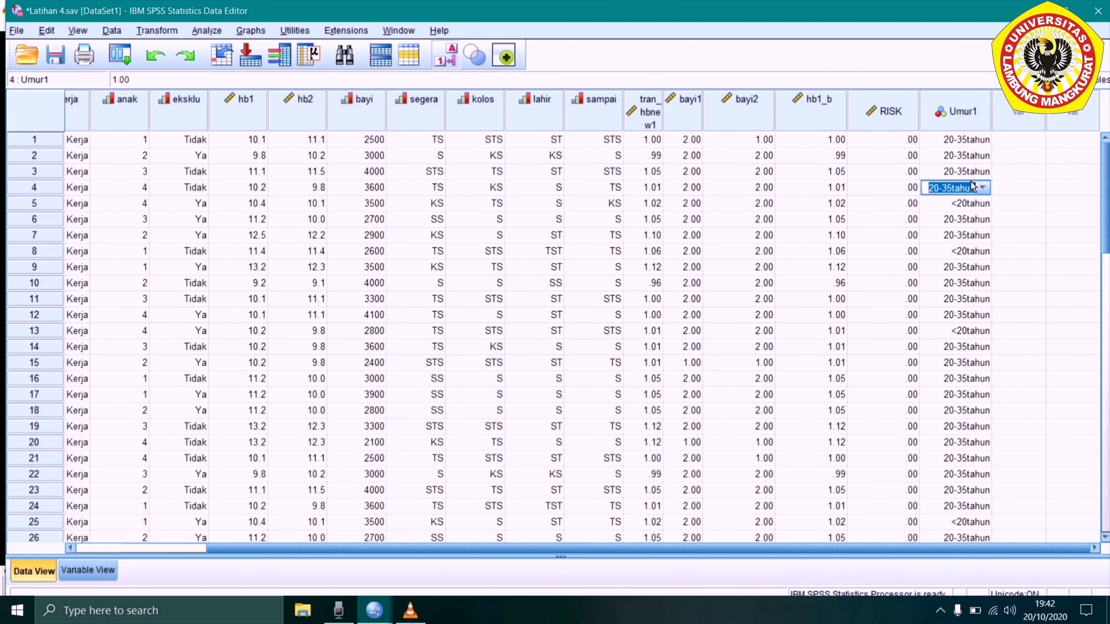
left_click(1054, 251)
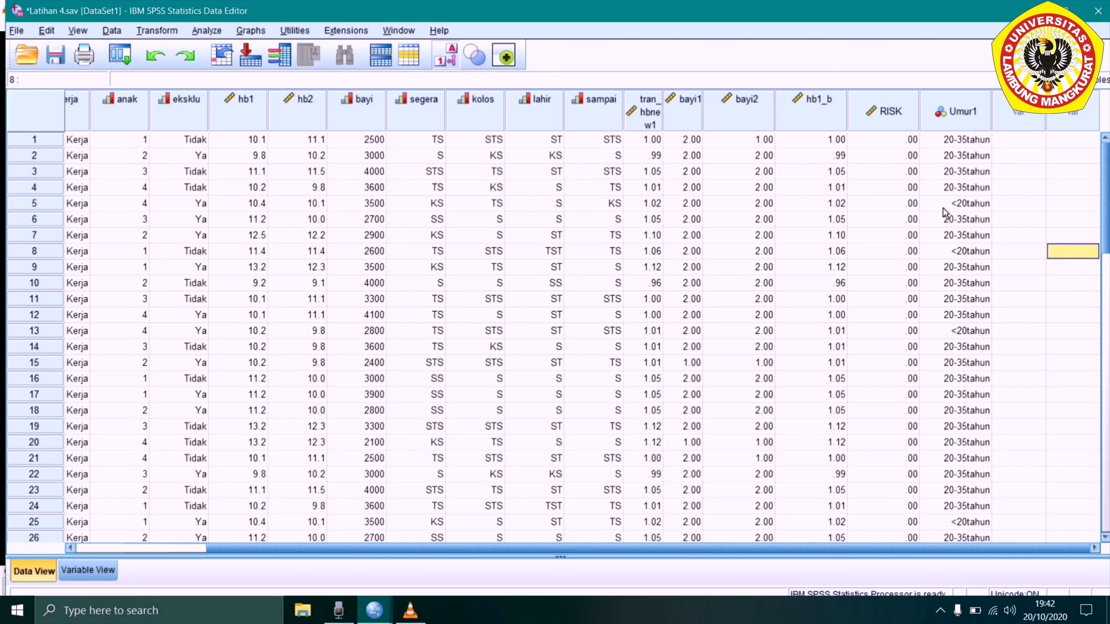
left_click(452, 63)
left_click(453, 63)
left_click_drag(970, 268, 971, 347)
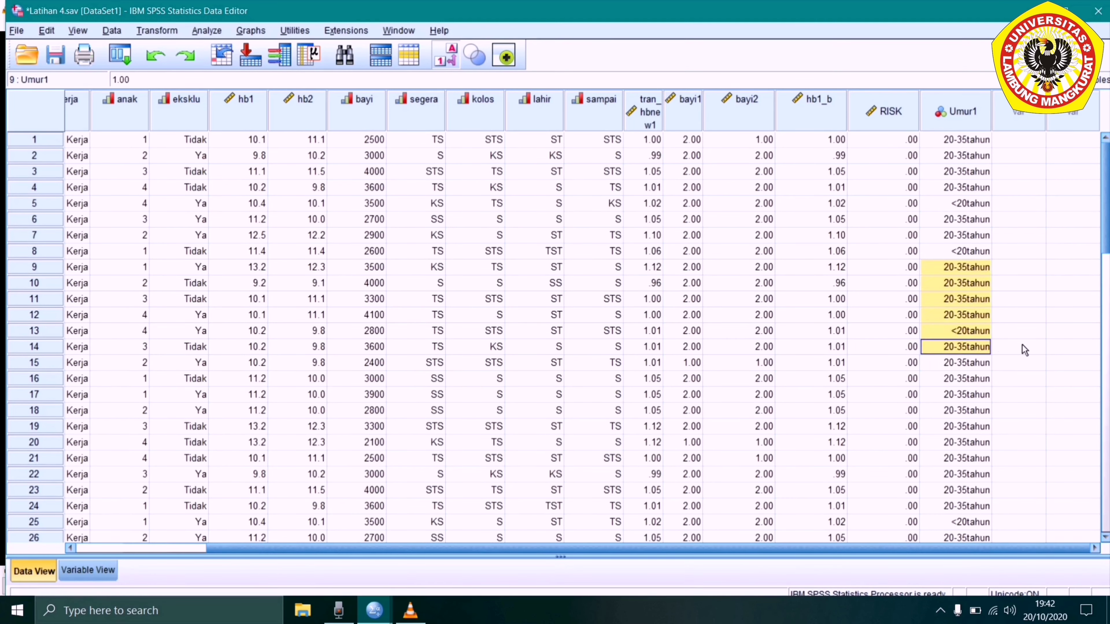
left_click(1054, 352)
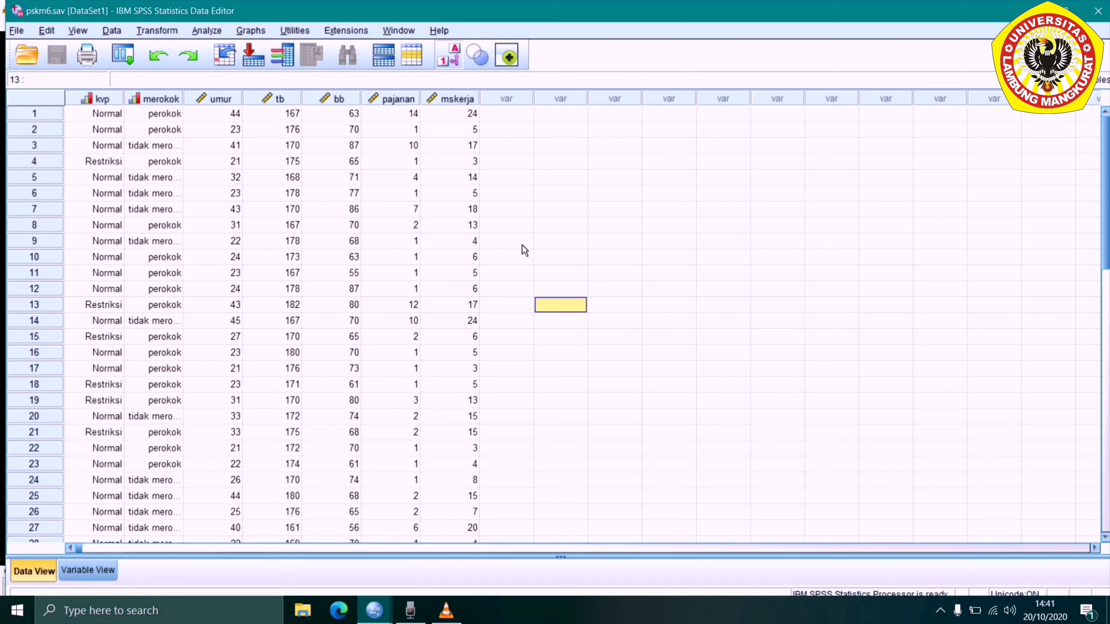
Examine the height values in the tb column of the pskm6.sav dataset.
left_click(522, 245)
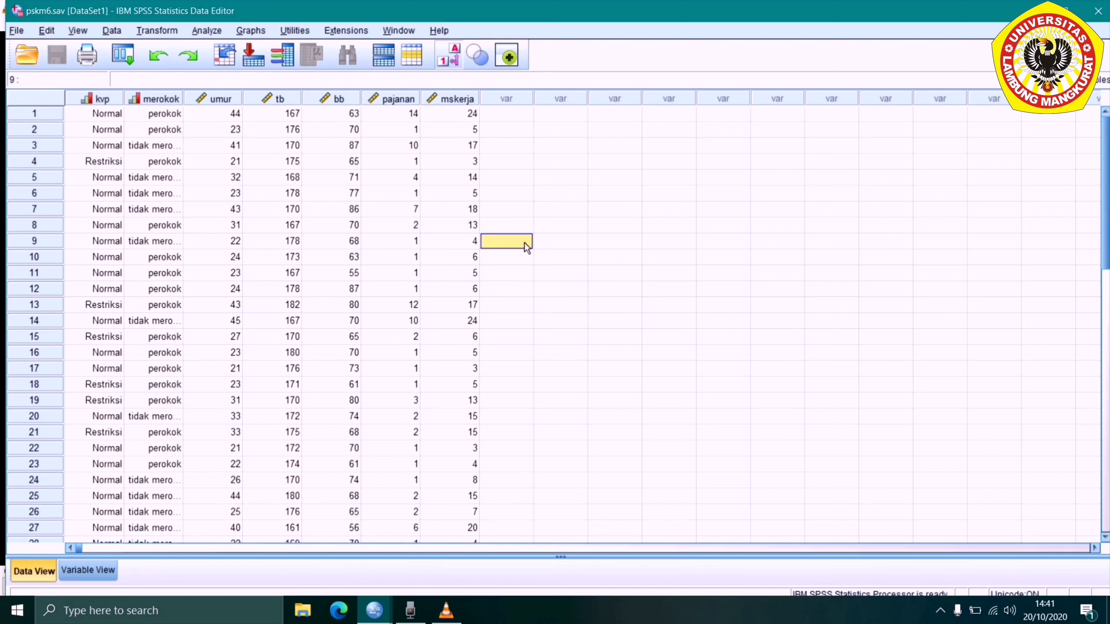
left_click(577, 243)
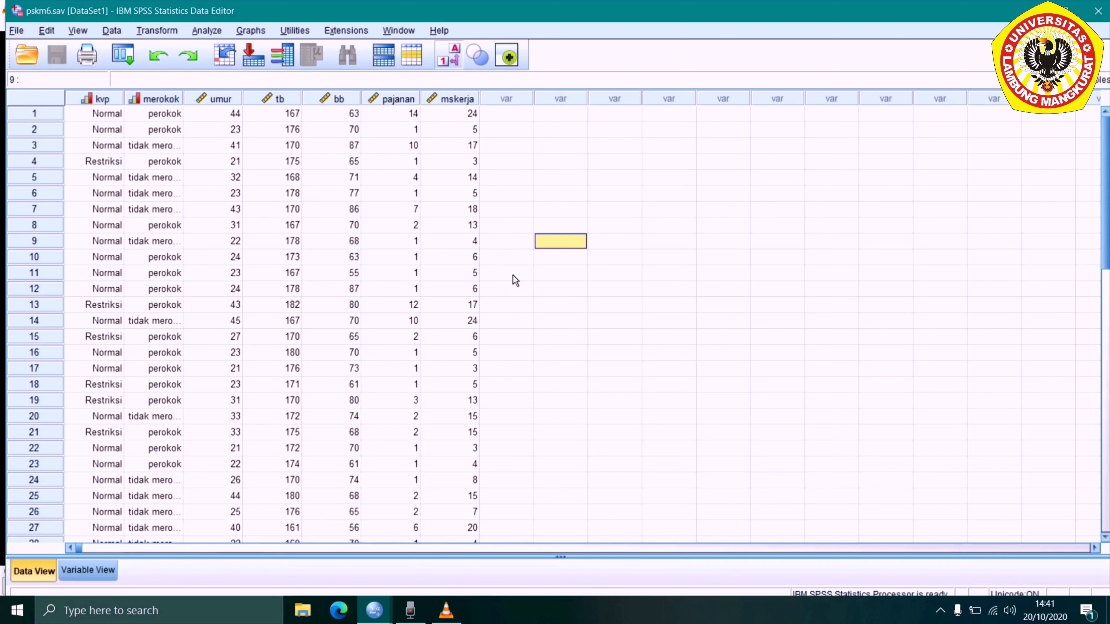
left_click_drag(262, 114, 260, 242)
mouse_move(272, 193)
left_mouse_down()
mouse_move(265, 257)
mouse_move(279, 177)
left_mouse_up()
left_click_drag(277, 225, 275, 192)
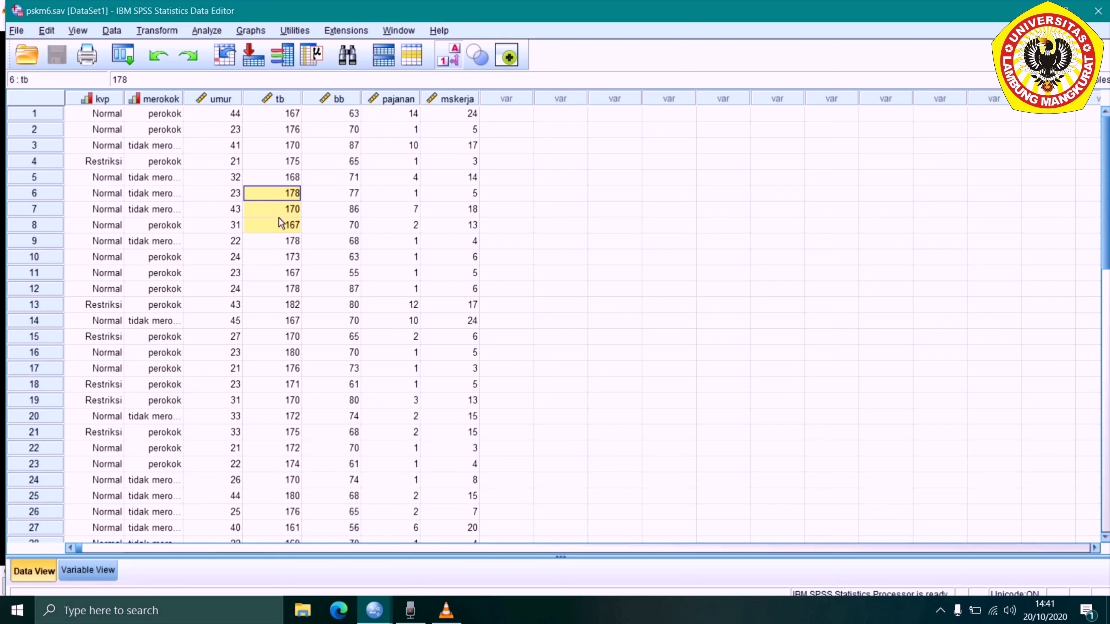
left_click(274, 164)
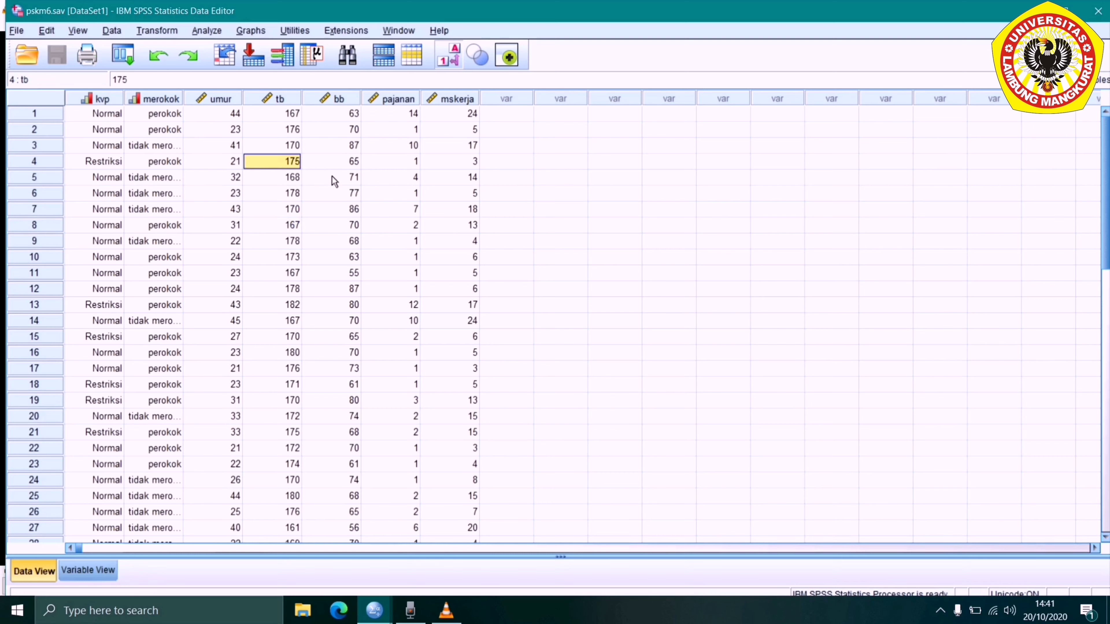
left_click(275, 127, "shift")
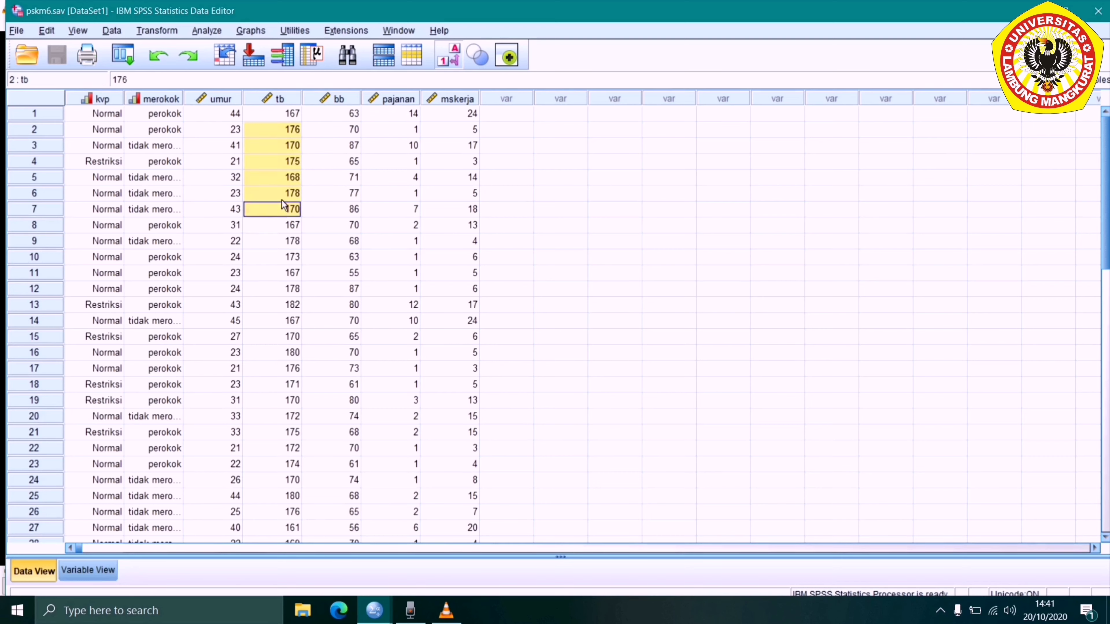
mouse_move(279, 199)
left_mouse_down()
mouse_move(279, 261)
mouse_move(280, 177)
mouse_move(280, 209)
left_mouse_up()
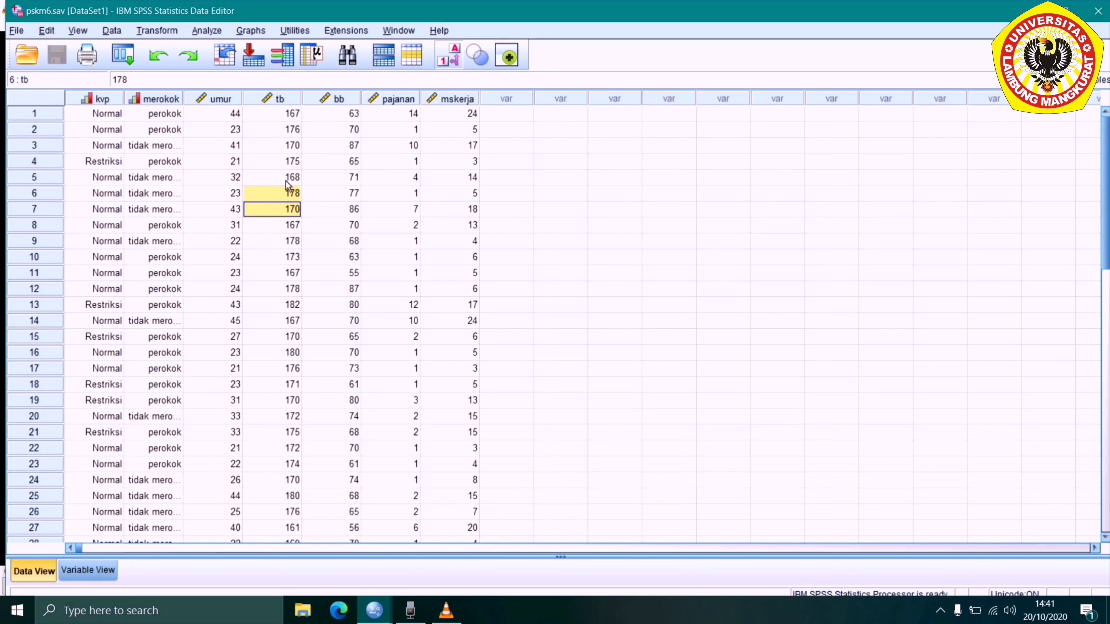
Compute a new variable tb1 with the numeric expression tb / 100.
left_click(168, 32)
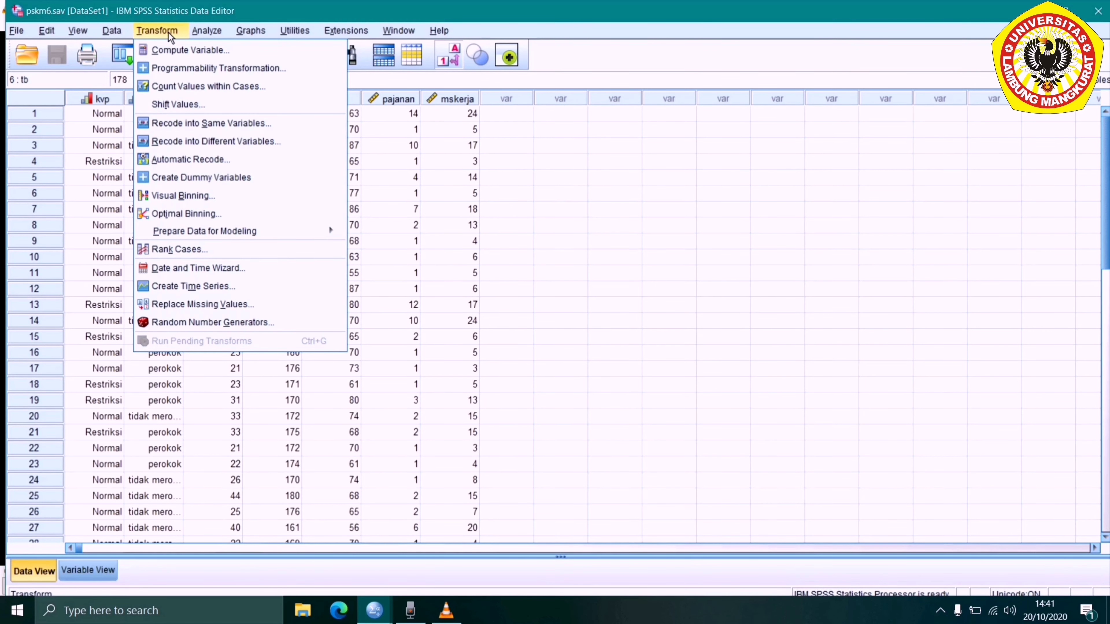
left_click(167, 50)
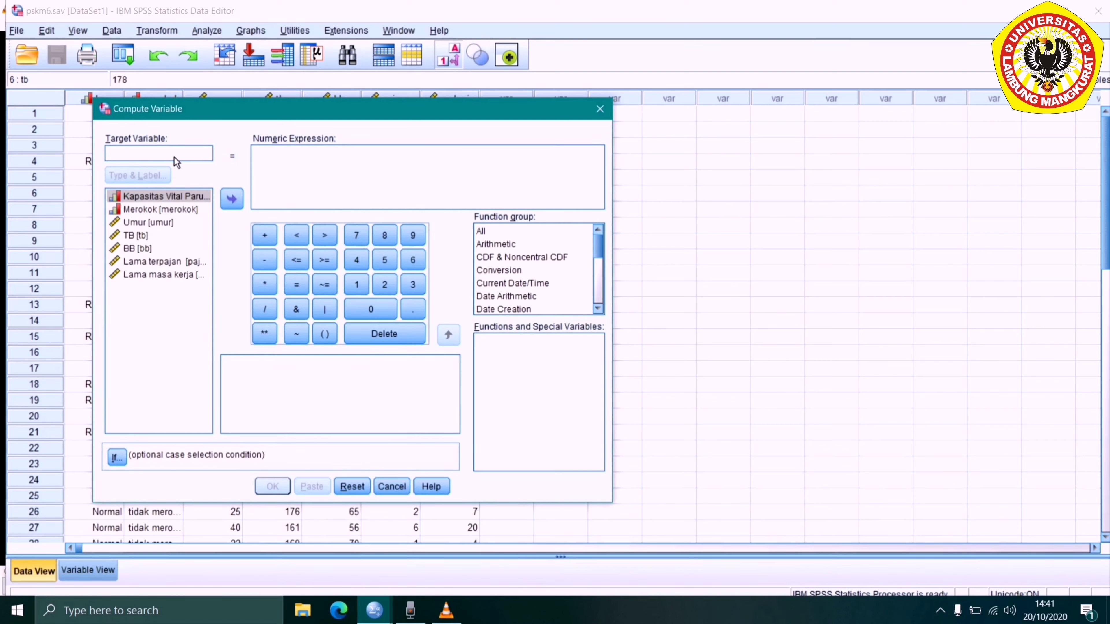
type("tb")
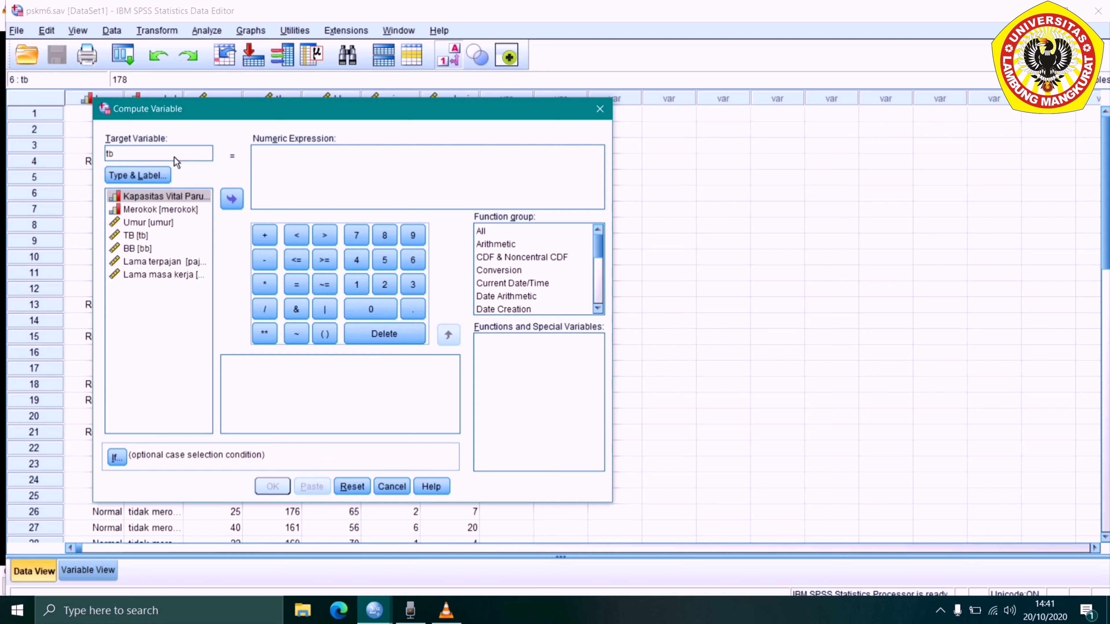
type("1")
left_click(145, 237)
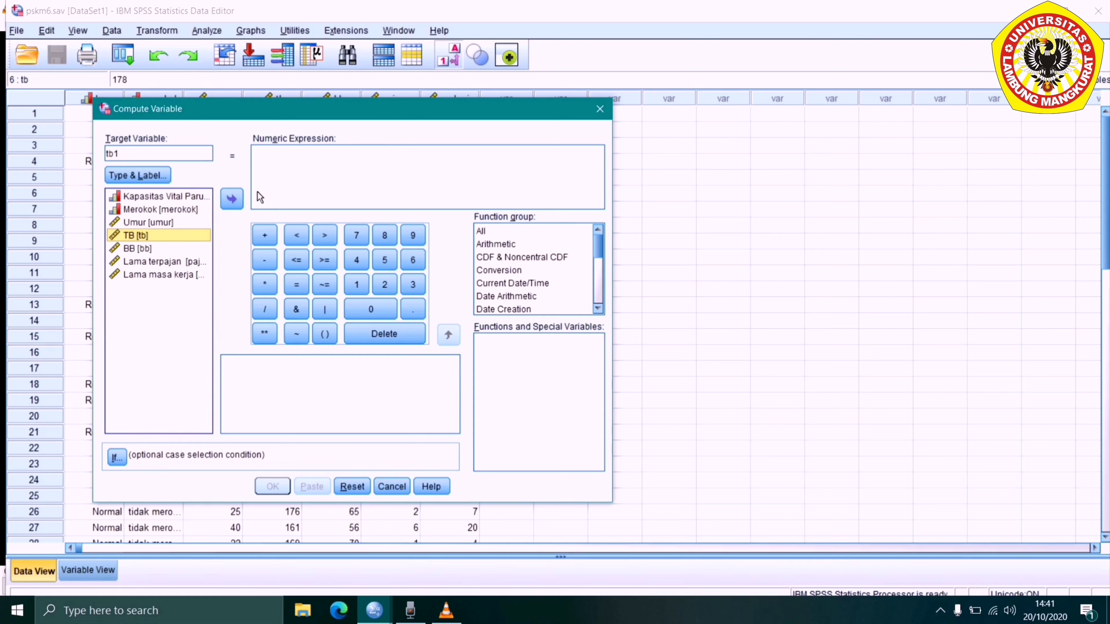
left_click(232, 200)
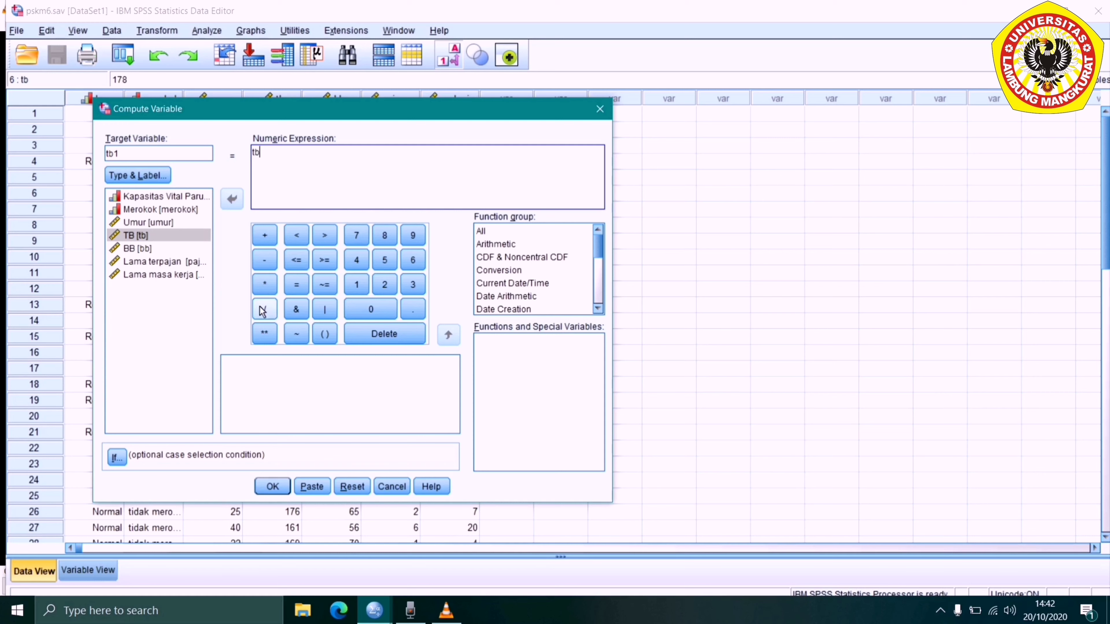
left_click(272, 309)
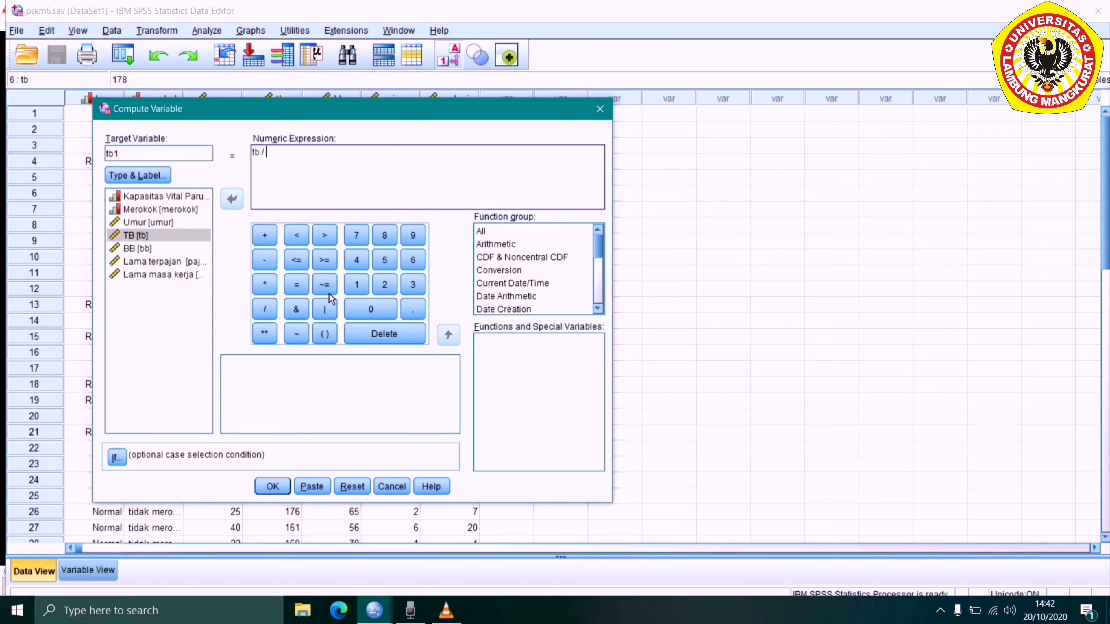
left_click(355, 286)
left_click(367, 310)
left_click(367, 309)
left_click(270, 487)
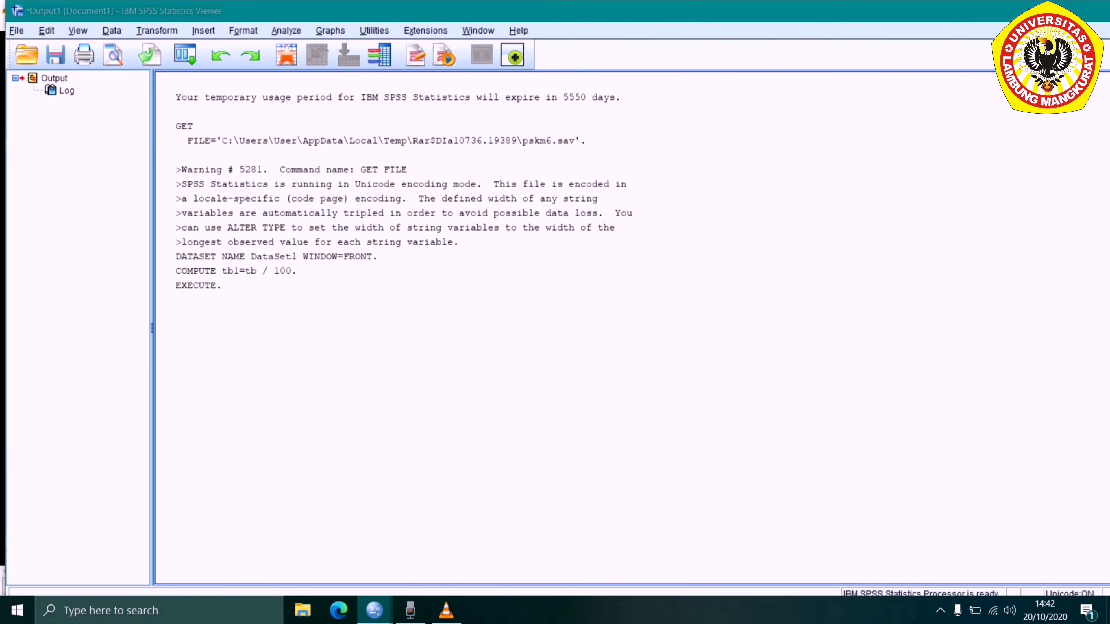
Return to the dataset and check the computed tb1 column against the original tb values.
key("alt+Tab")
left_click(531, 104)
left_click_drag(530, 202, 529, 161)
left_click(532, 100)
left_click(523, 144)
left_click(524, 177)
left_click_drag(519, 225, 520, 241)
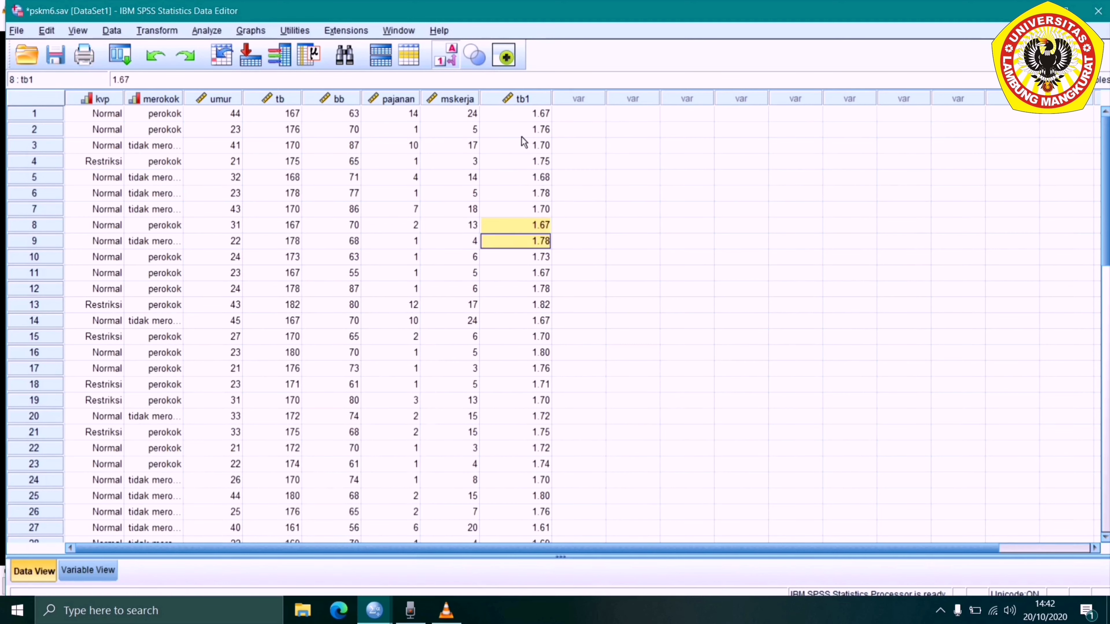
left_click_drag(521, 131, 526, 258)
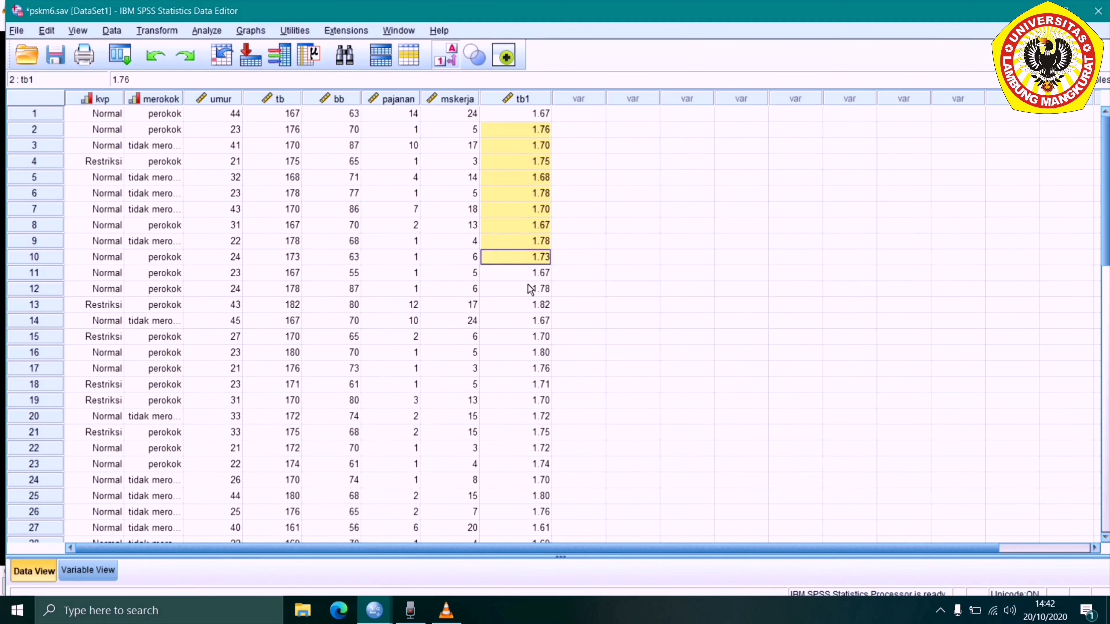
left_click(509, 166)
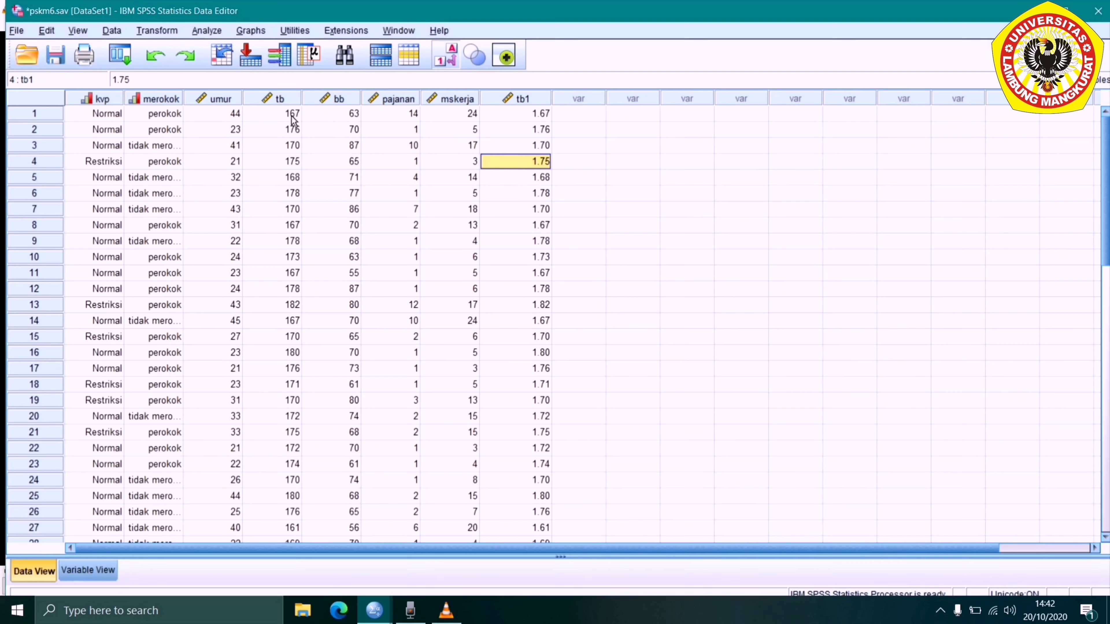
left_click(541, 131)
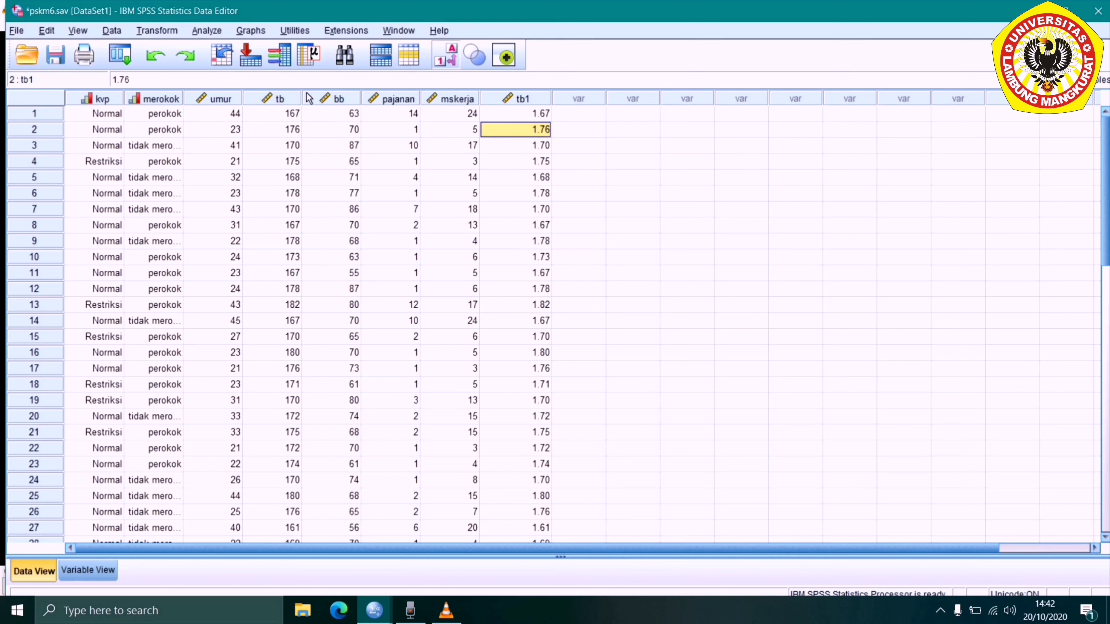
left_click(277, 112)
left_click(531, 111)
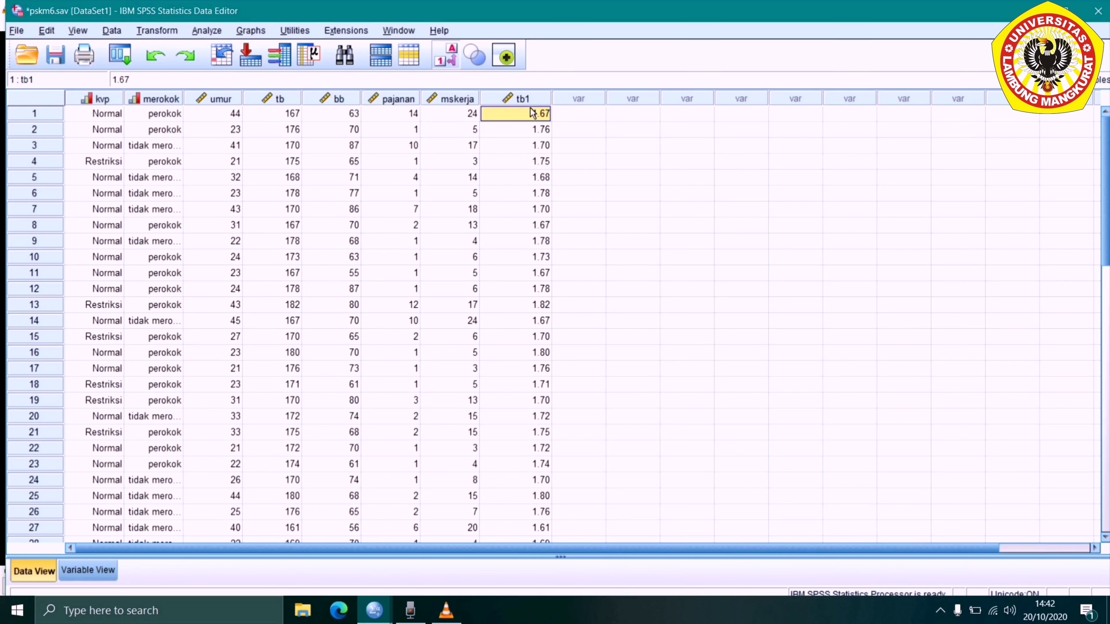
left_click(517, 178)
left_click(532, 241)
left_click(538, 289)
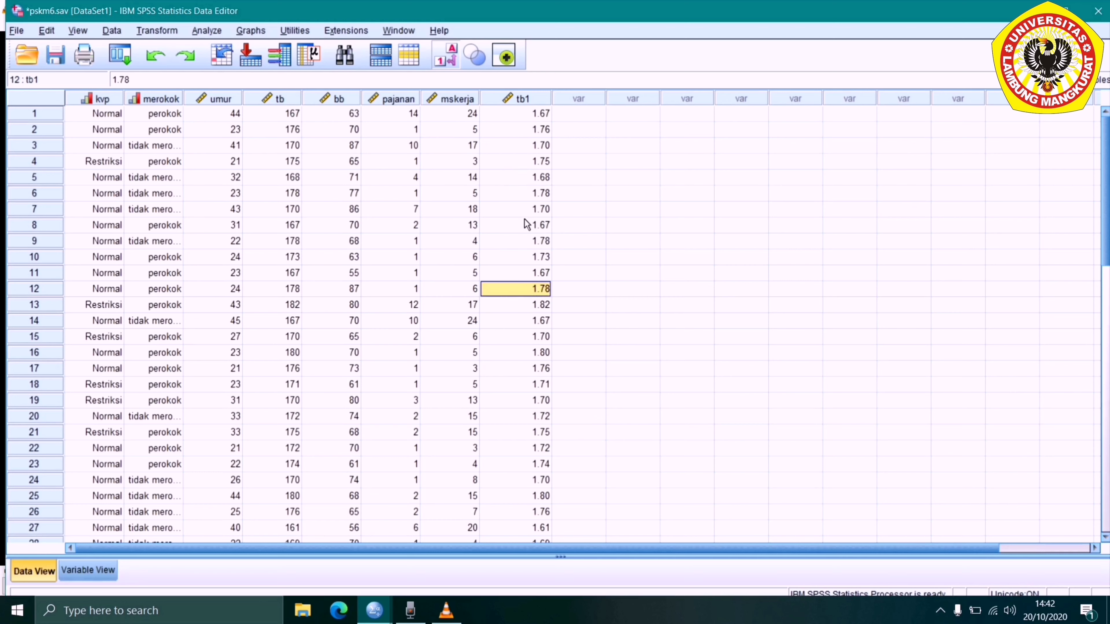
left_click(527, 207)
left_click(524, 149)
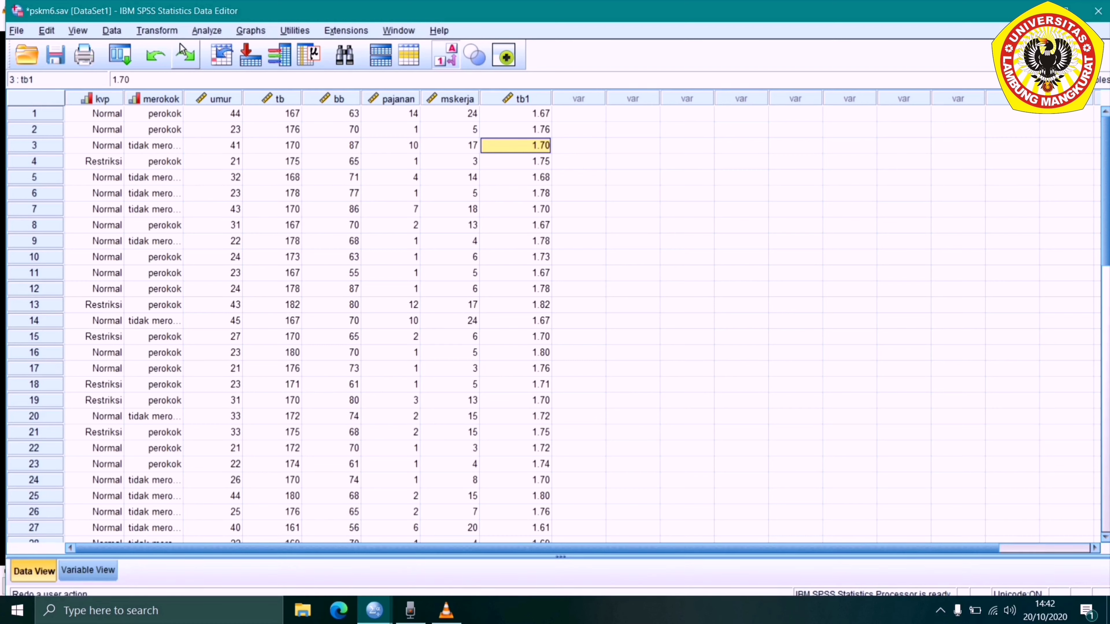
Start another variable computation with IMT as the target variable and clear the previous numeric expression.
left_click(160, 32)
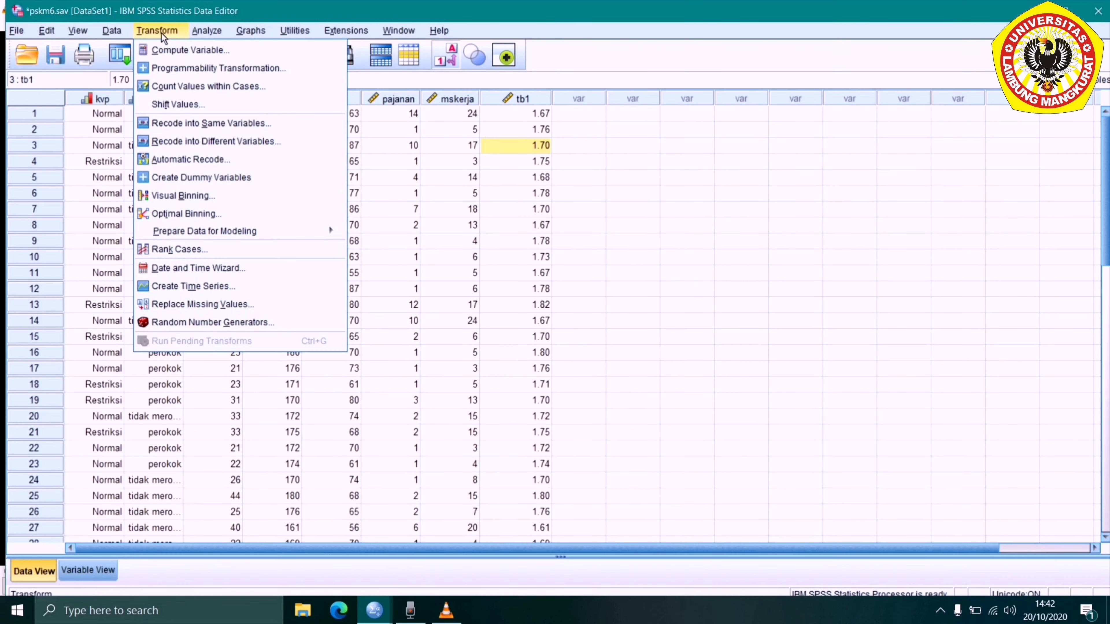
left_click(163, 50)
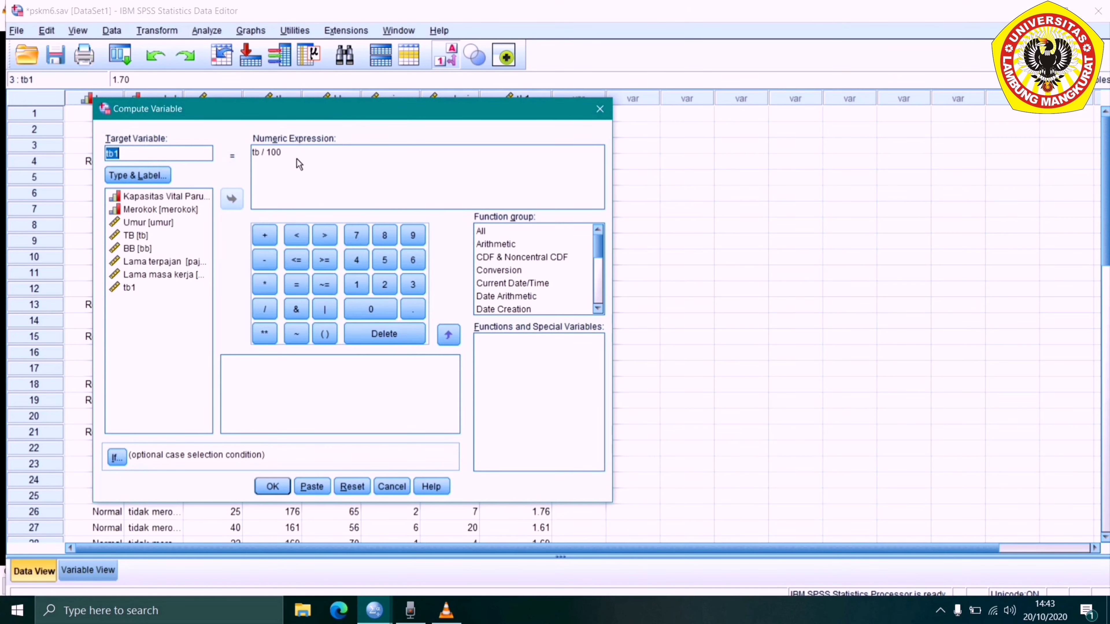
key("BackSpace")
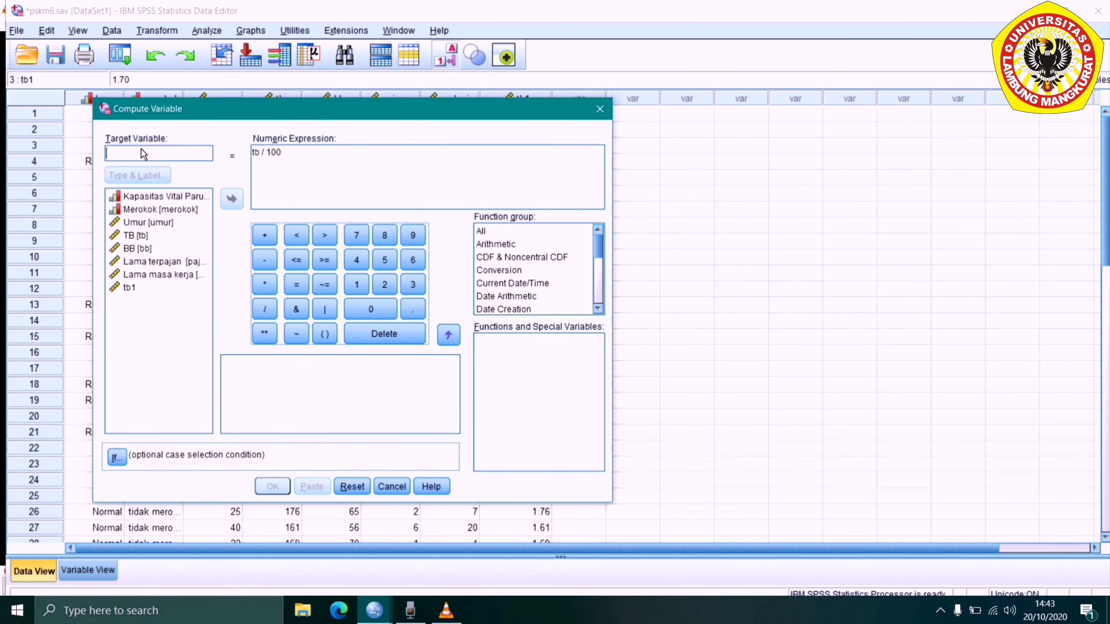
type("IMT")
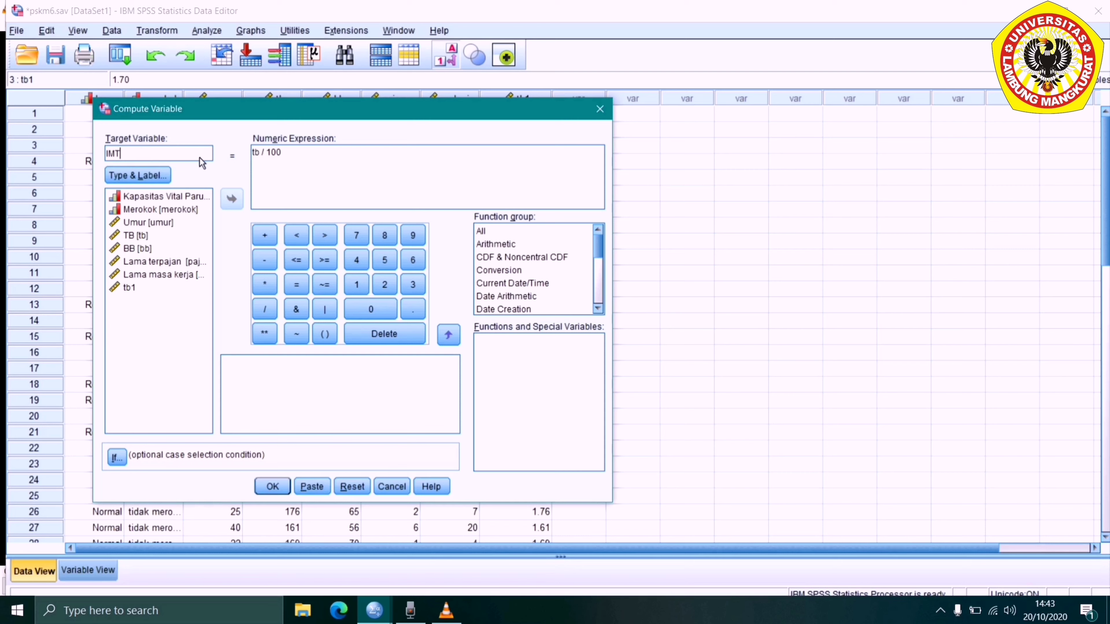
left_click(291, 163)
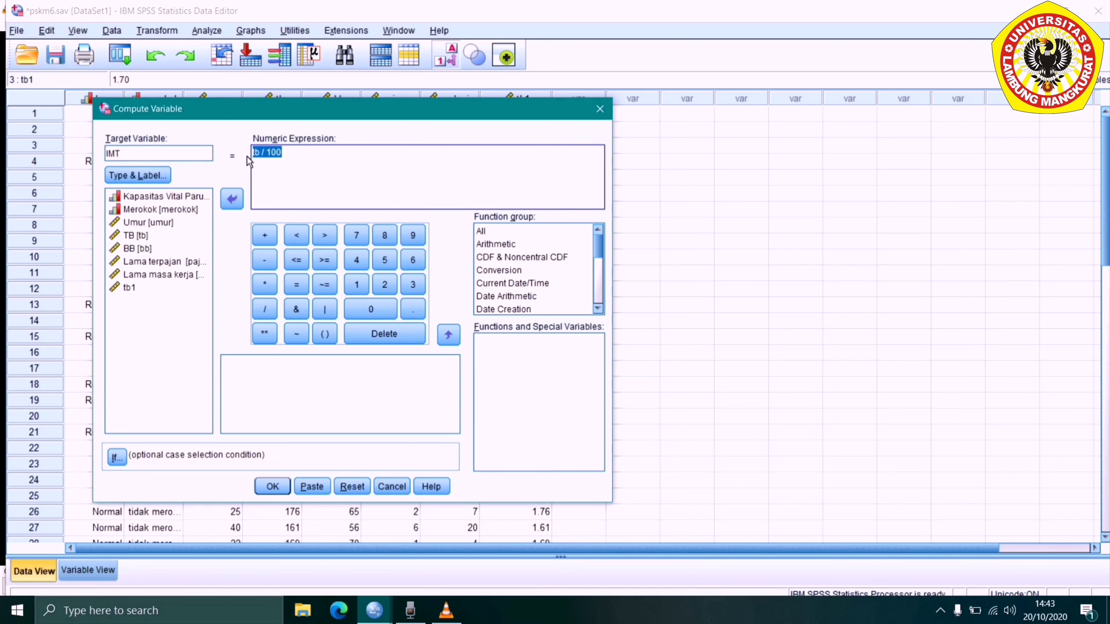
key("BackSpace")
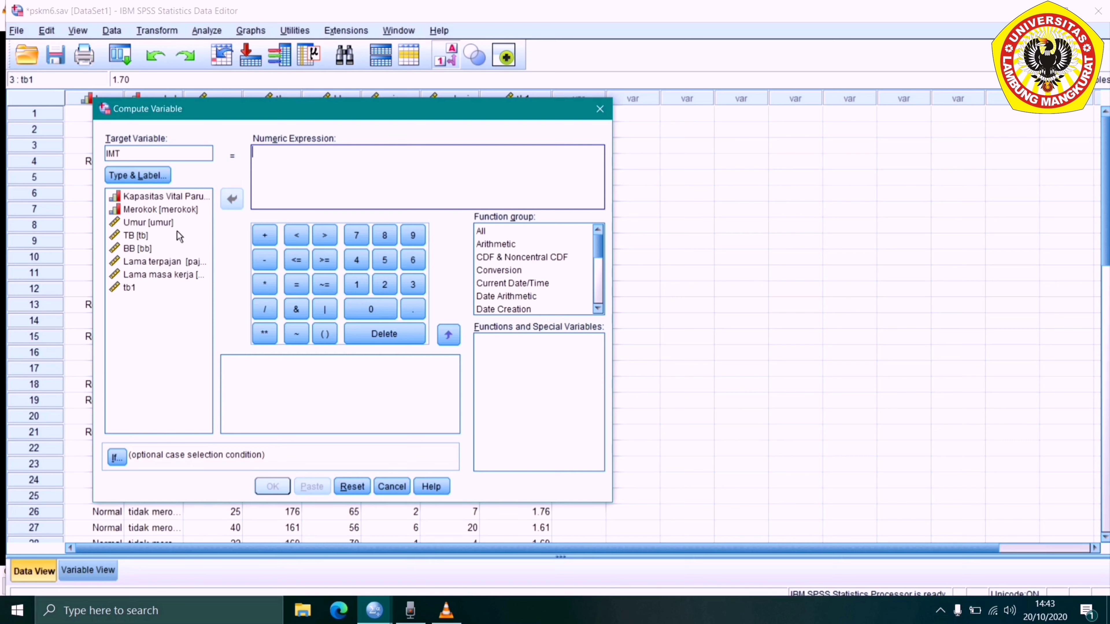
Compute IMT with the numeric expression bb / (tb / 100) ** 2.
left_click(143, 252)
left_click(143, 251)
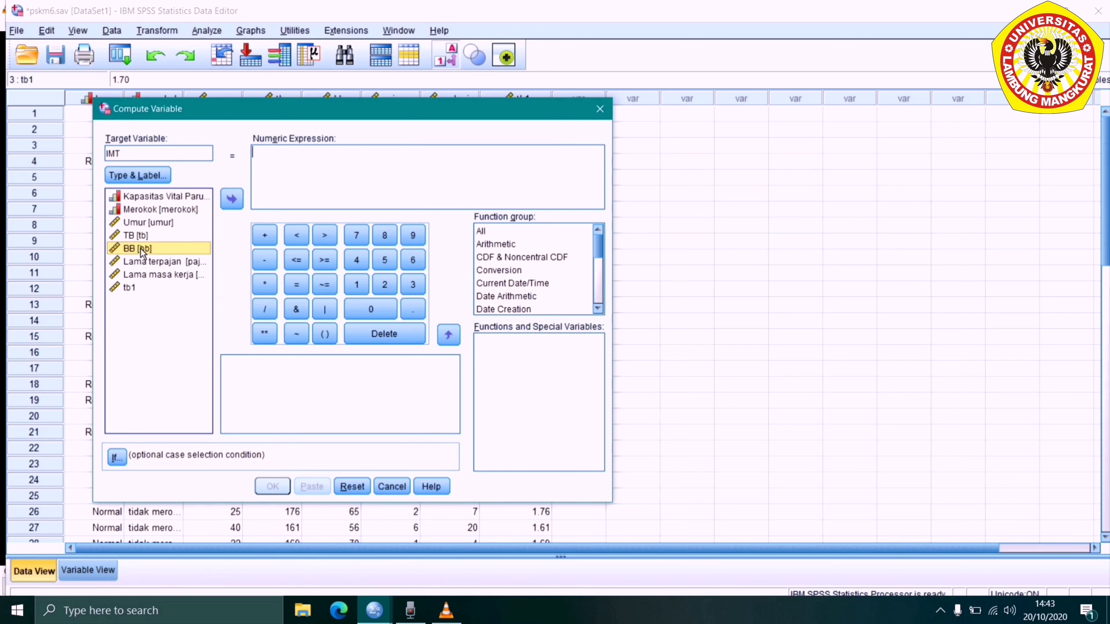
left_click(232, 200)
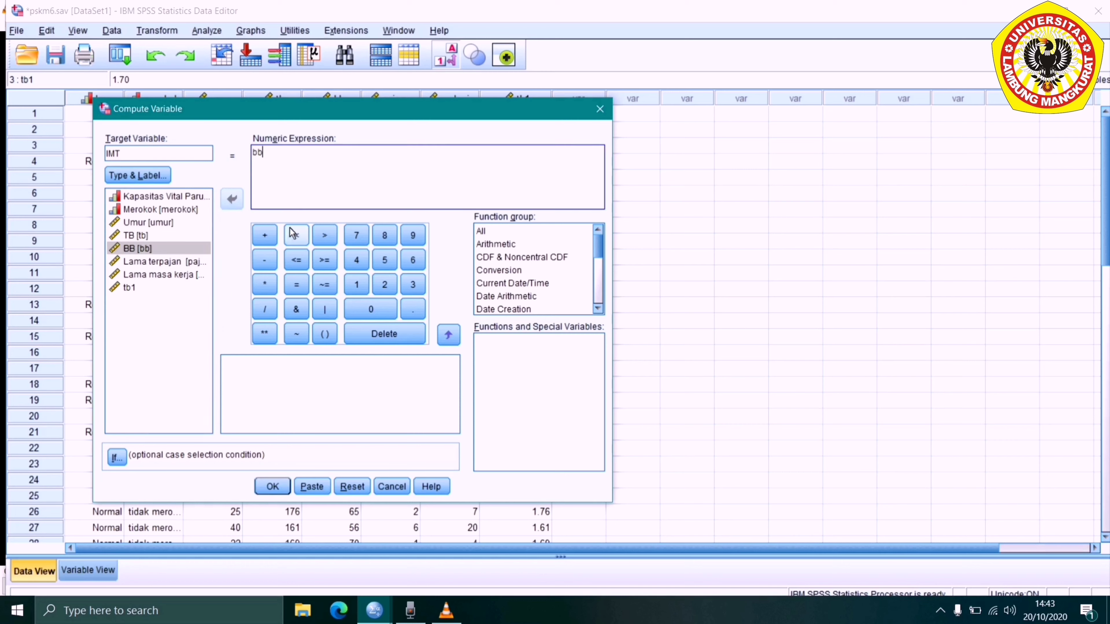
left_click(265, 311)
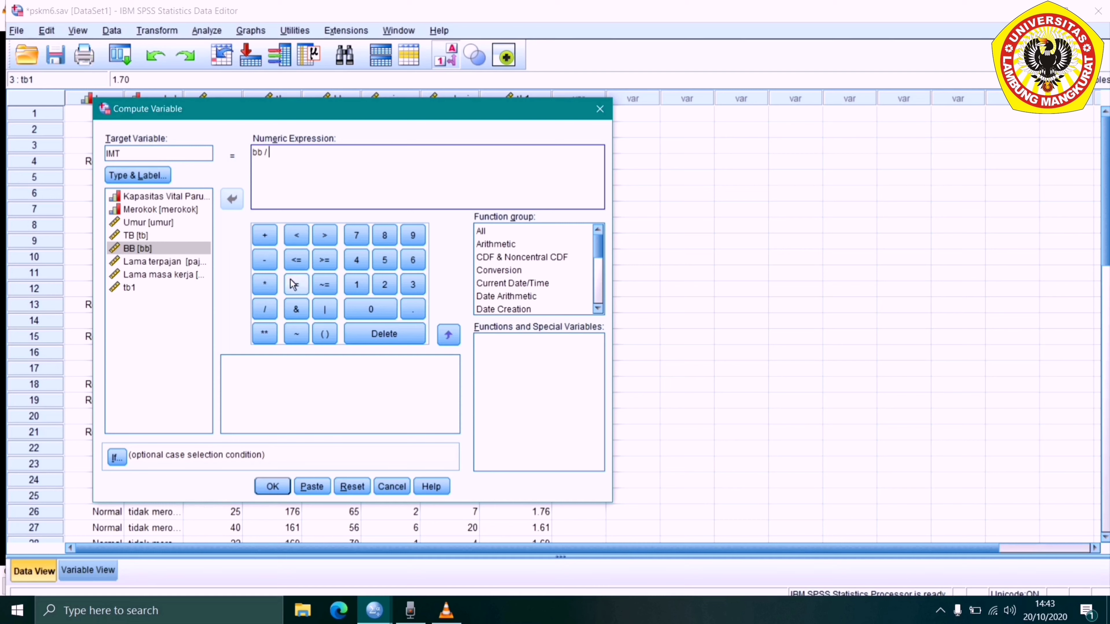
left_click(326, 335)
left_click(140, 236)
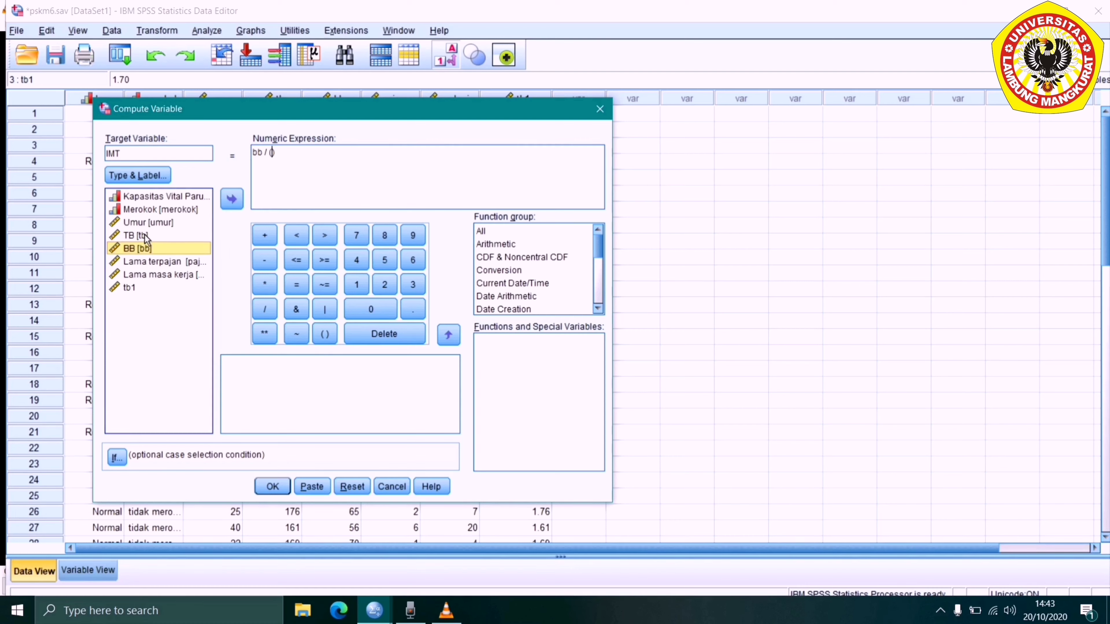
left_click(233, 202)
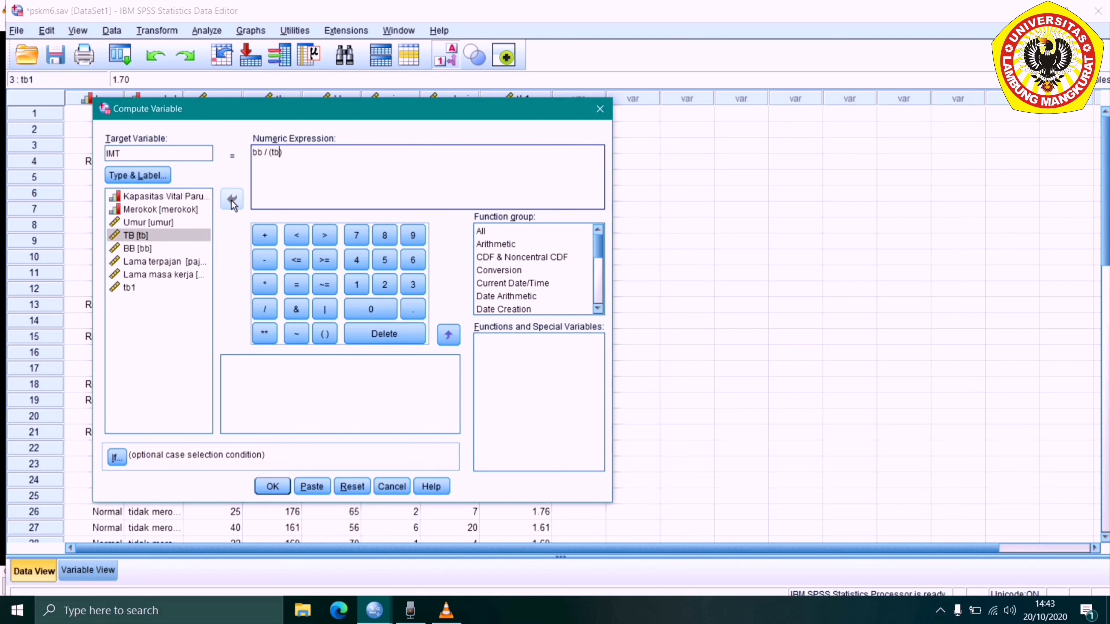
left_click(264, 310)
left_click(355, 286)
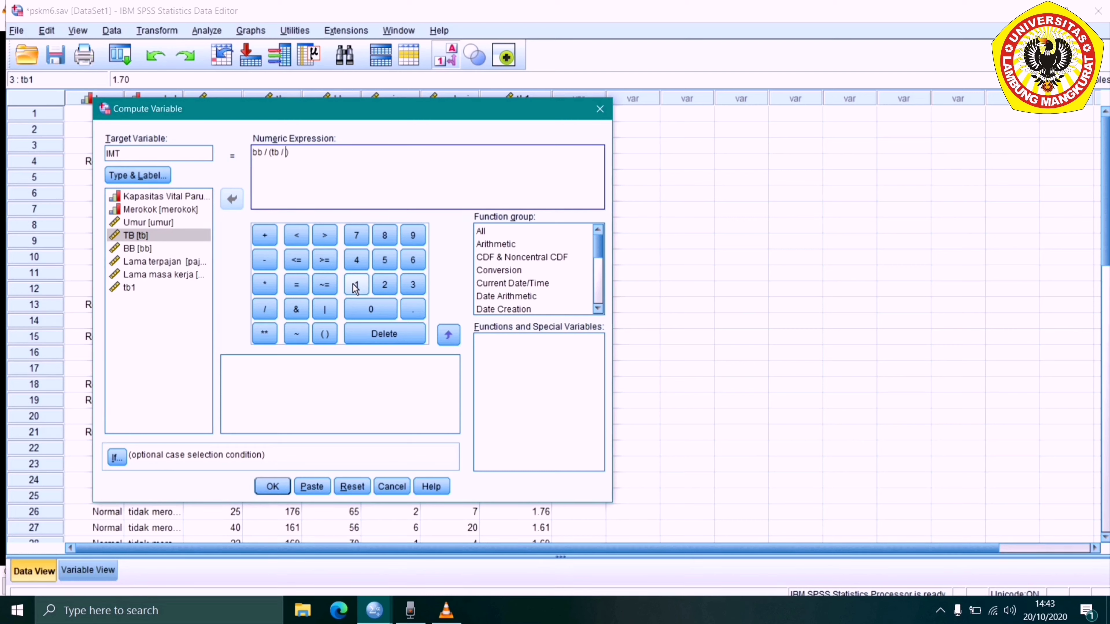
double_click(365, 310)
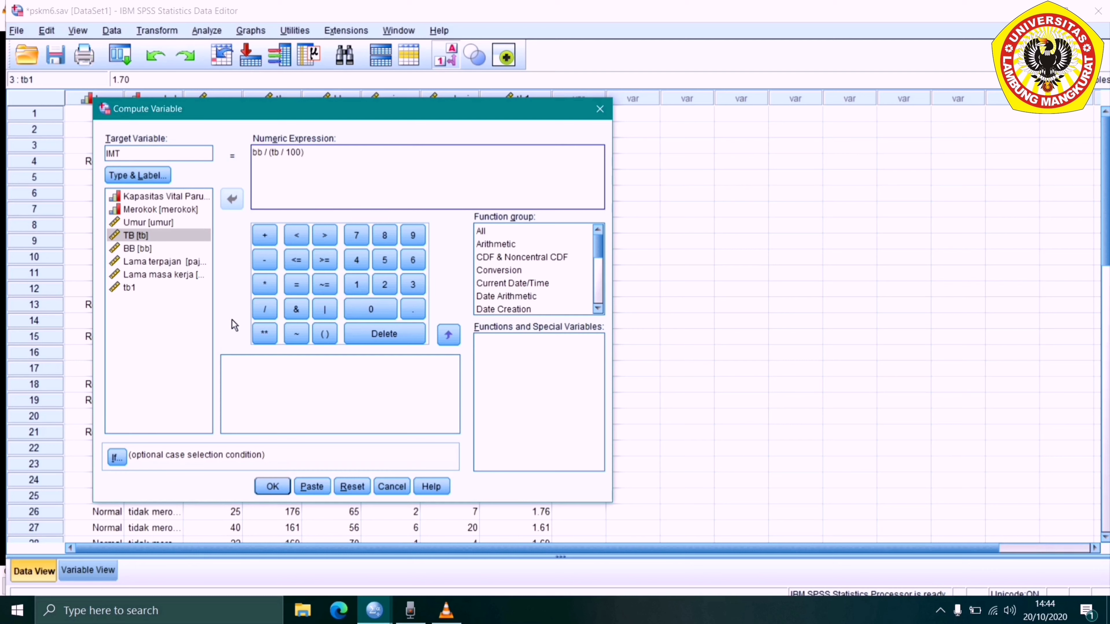
left_click(262, 336)
left_click(386, 285)
left_click(272, 486)
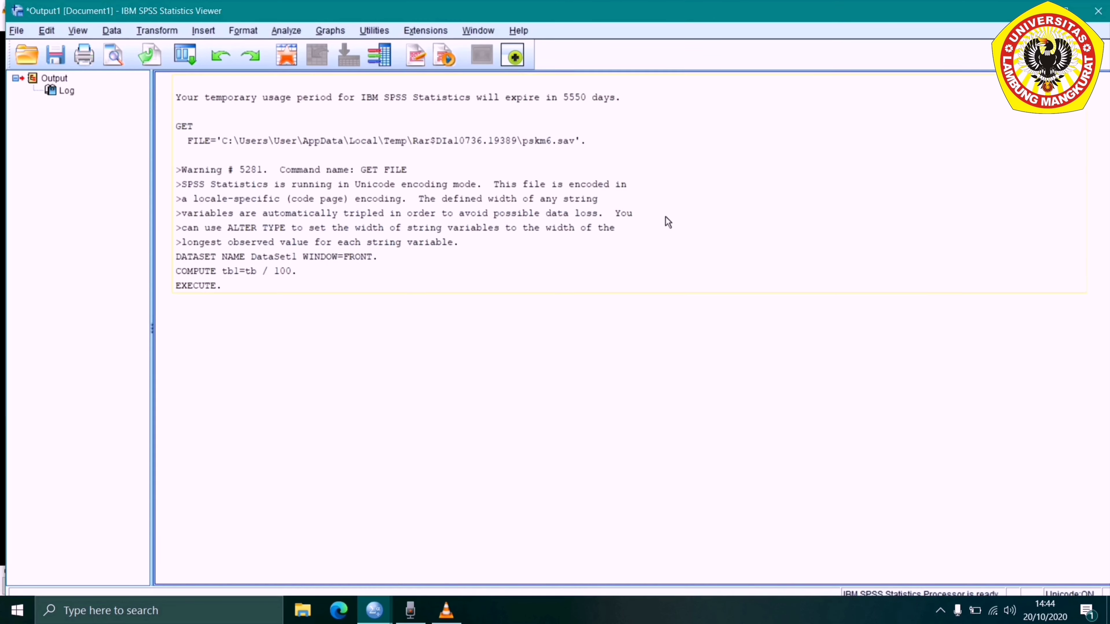
Return to the dataset and examine the computed values in the IMT column.
key("alt+Tab")
left_click_drag(596, 116, 609, 335)
left_click_drag(600, 161, 601, 209)
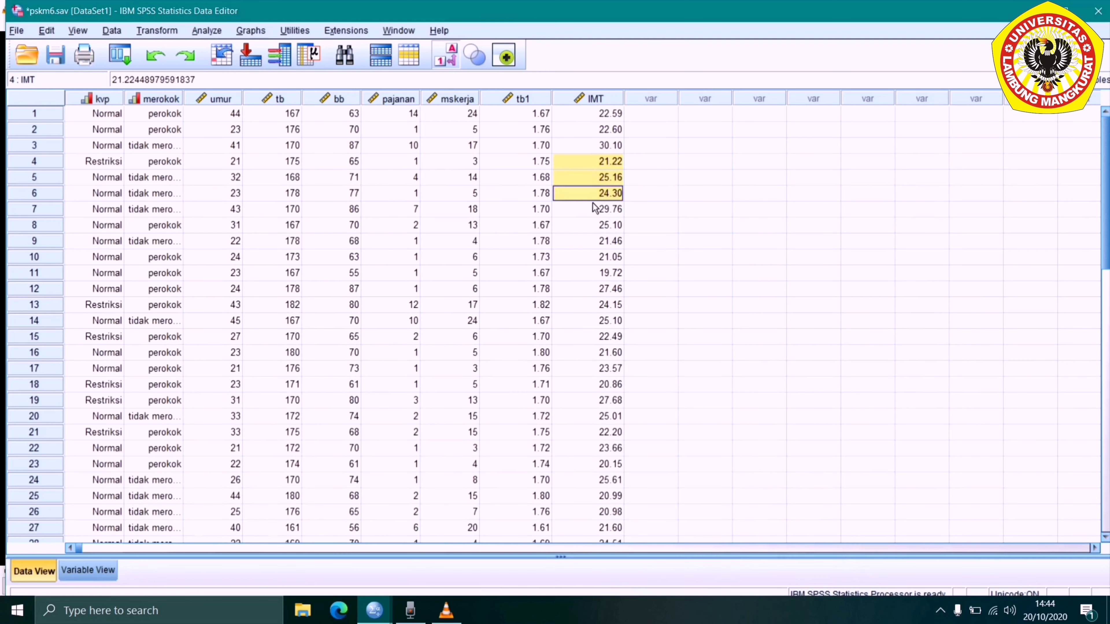
left_click_drag(599, 146, 598, 223)
left_click_drag(598, 288, 598, 177)
left_click_drag(598, 209, 598, 280)
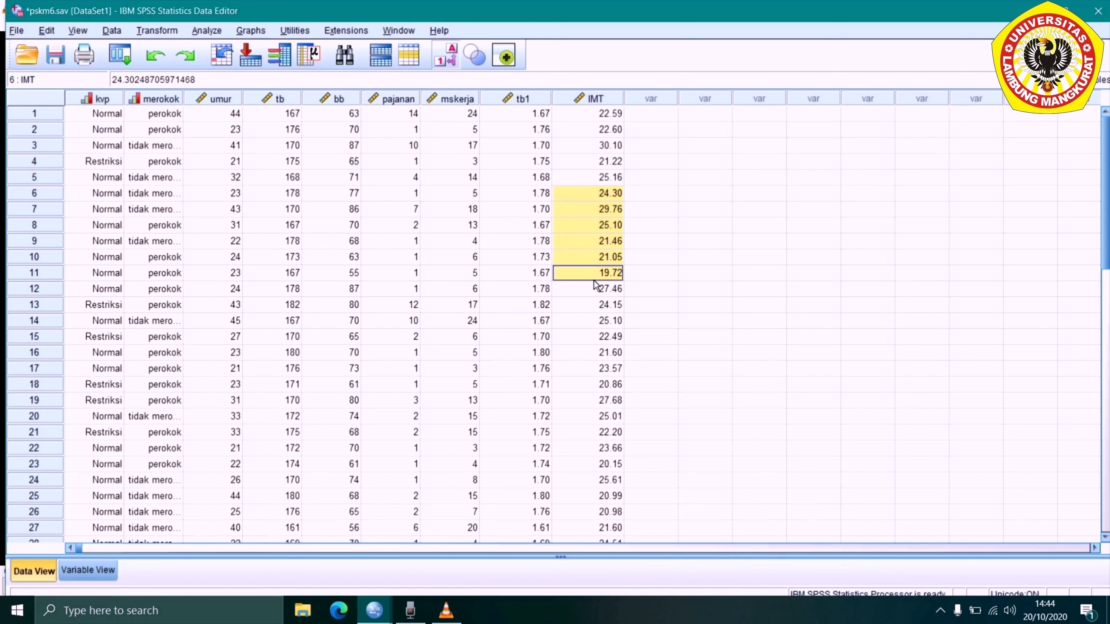
left_click_drag(599, 241, 598, 273)
left_click(599, 225)
left_click(667, 241)
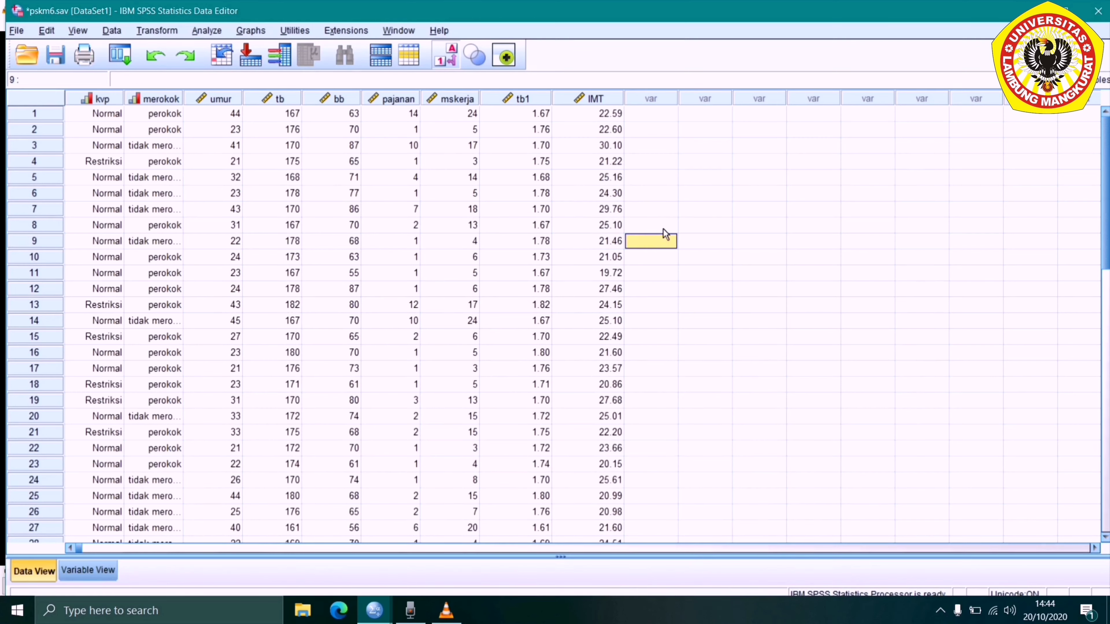
left_click(664, 215)
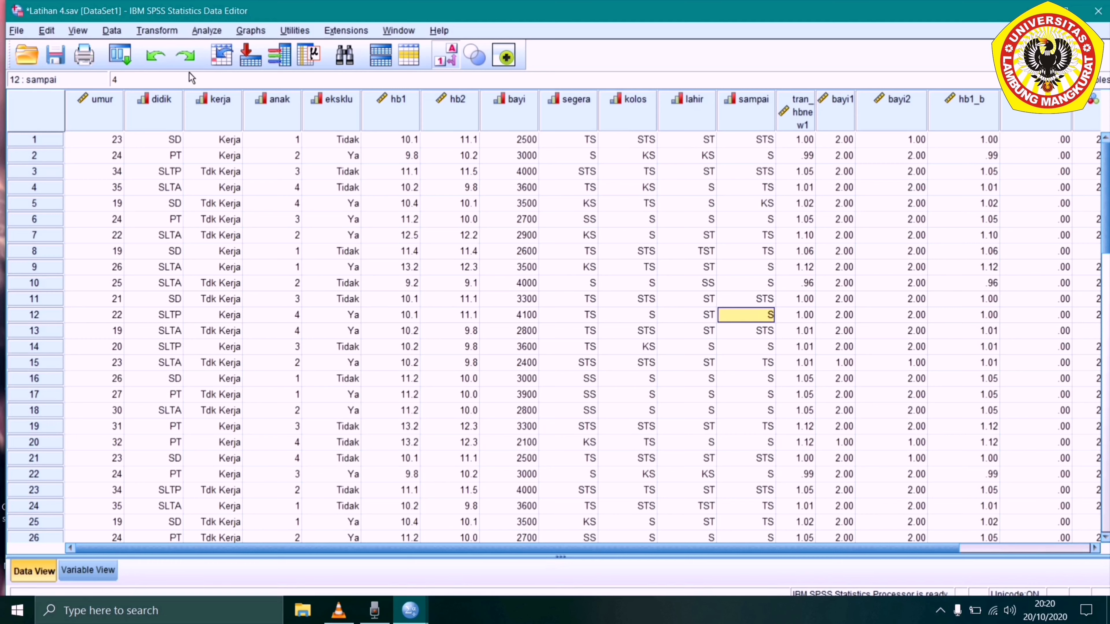
In Latihan 4.sav, compute the target variable RISK with the numeric expression 0, overwriting the existing variable.
left_click(163, 31)
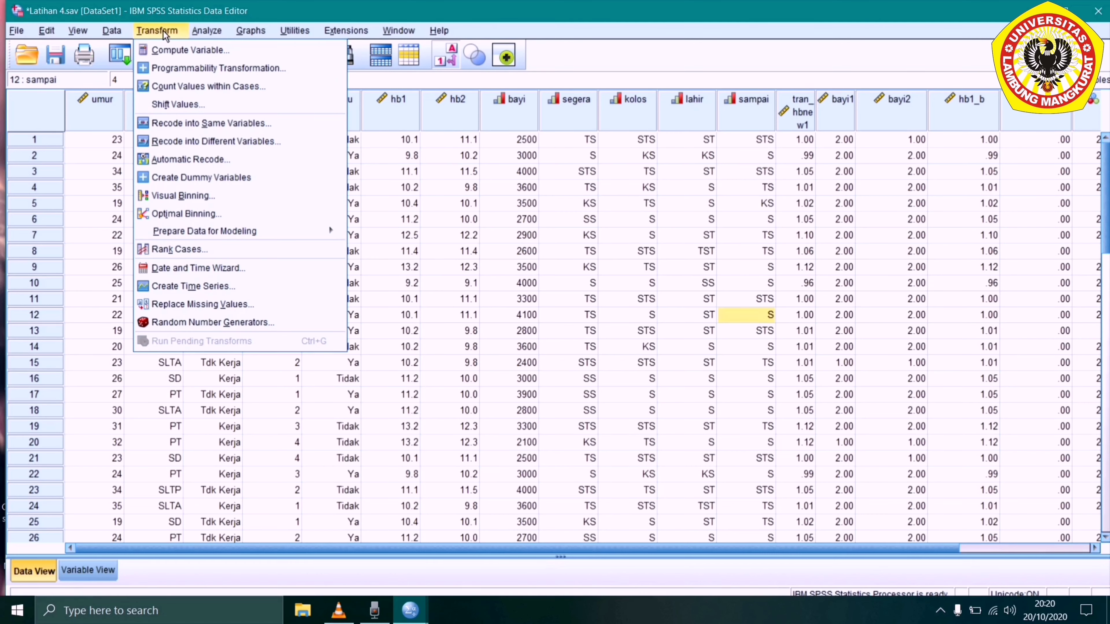
left_click(183, 48)
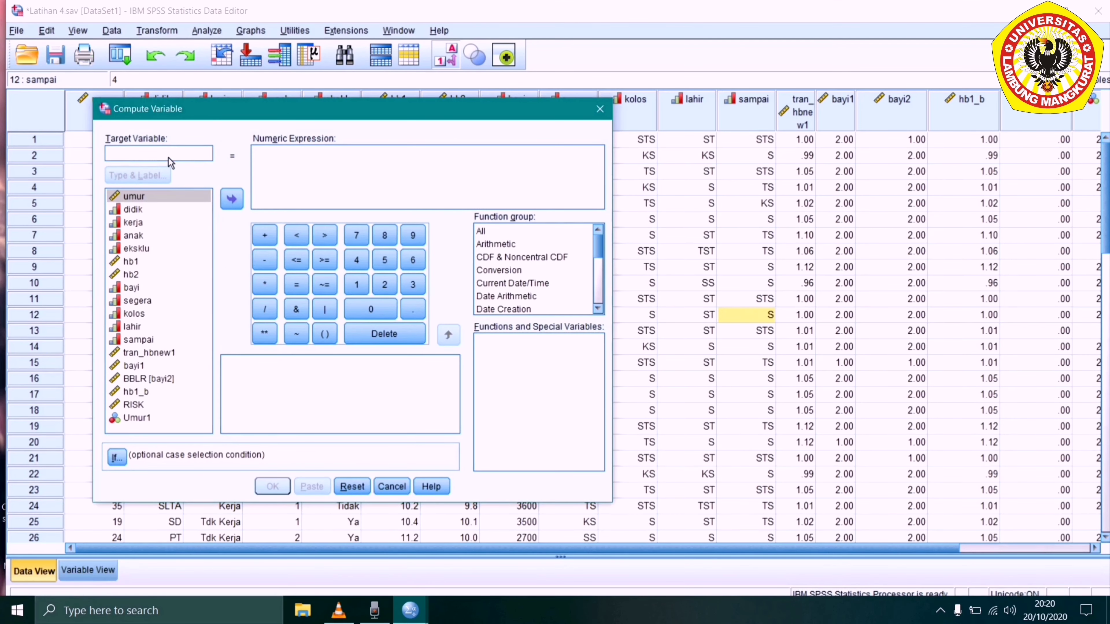
type("RISK")
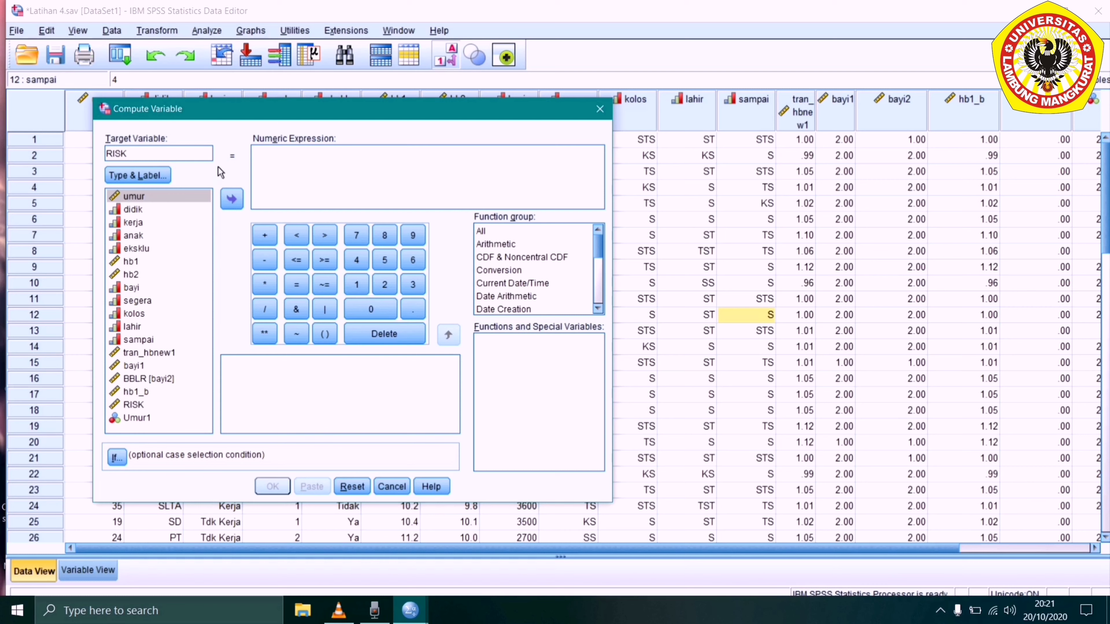
left_click(274, 165)
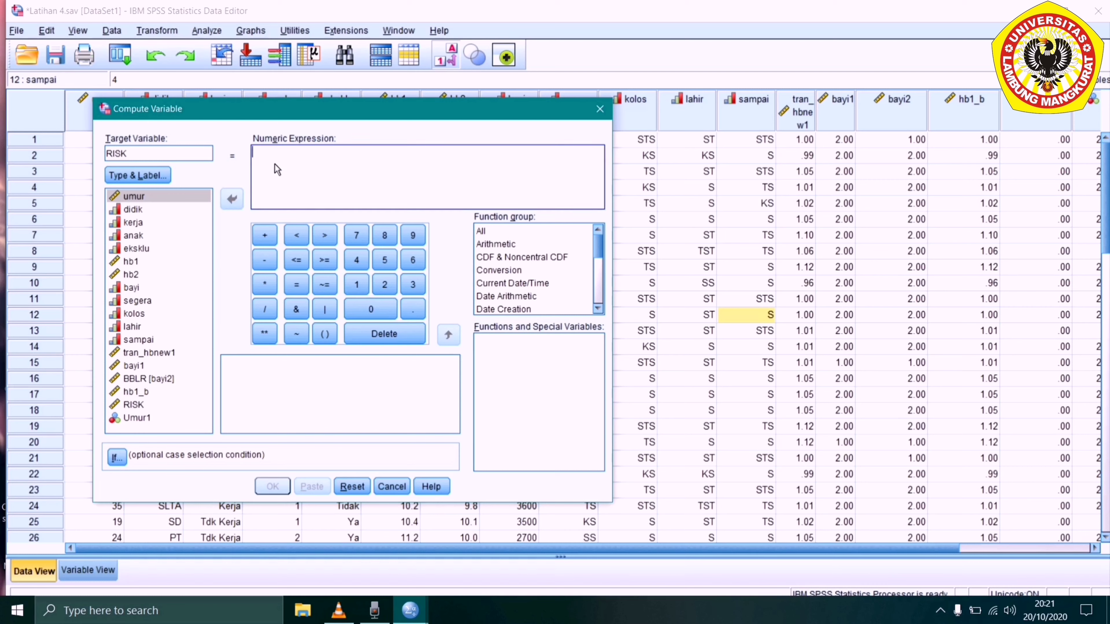
left_click(372, 311)
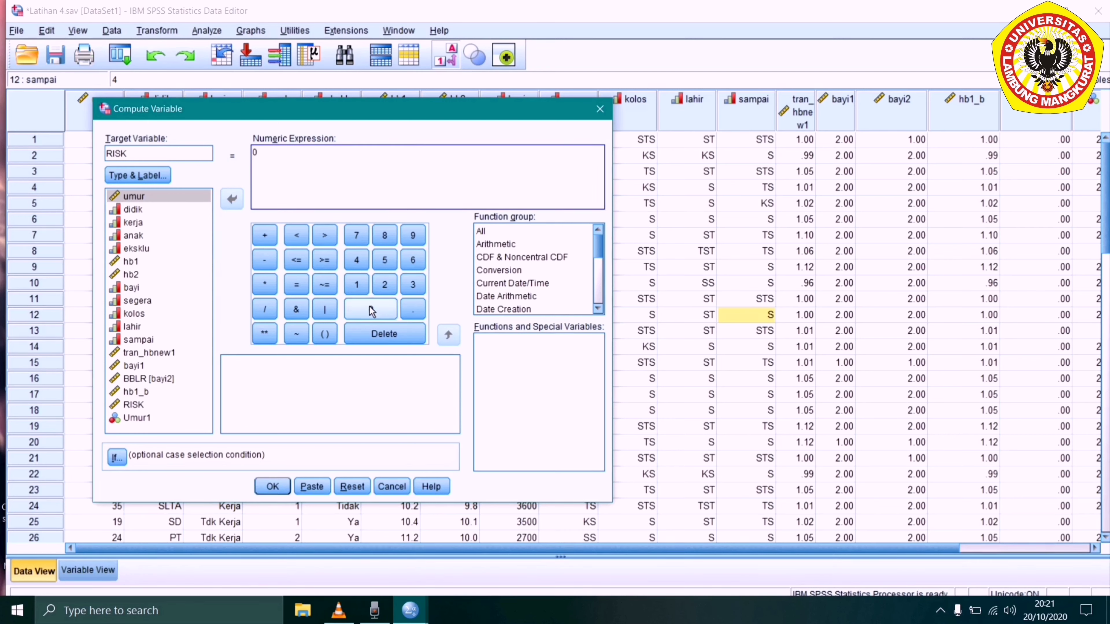
left_click(272, 487)
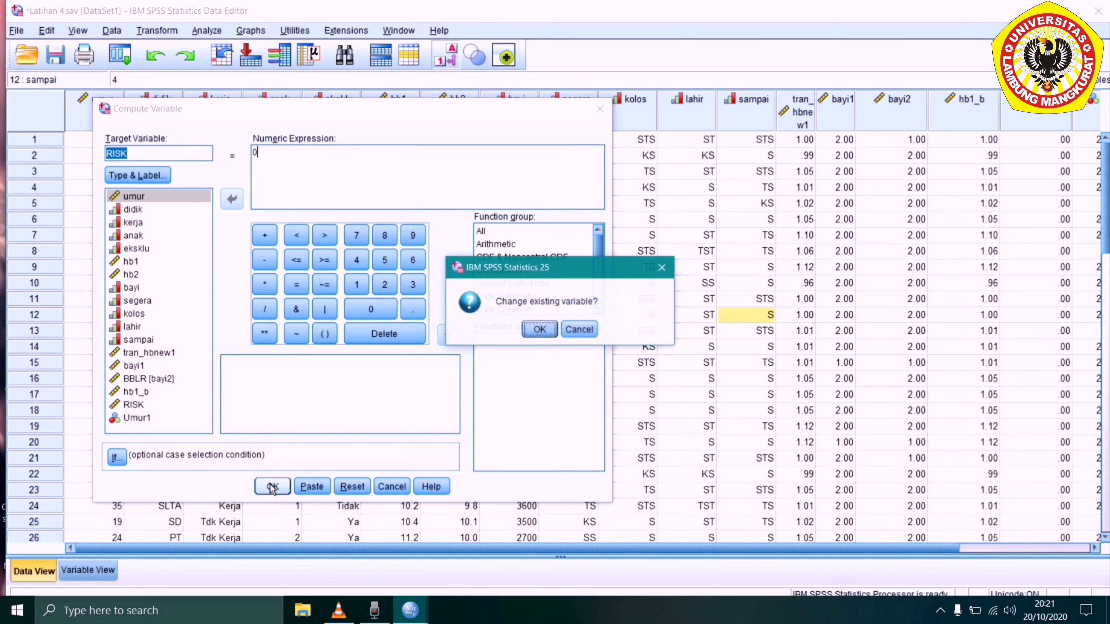
left_click(540, 329)
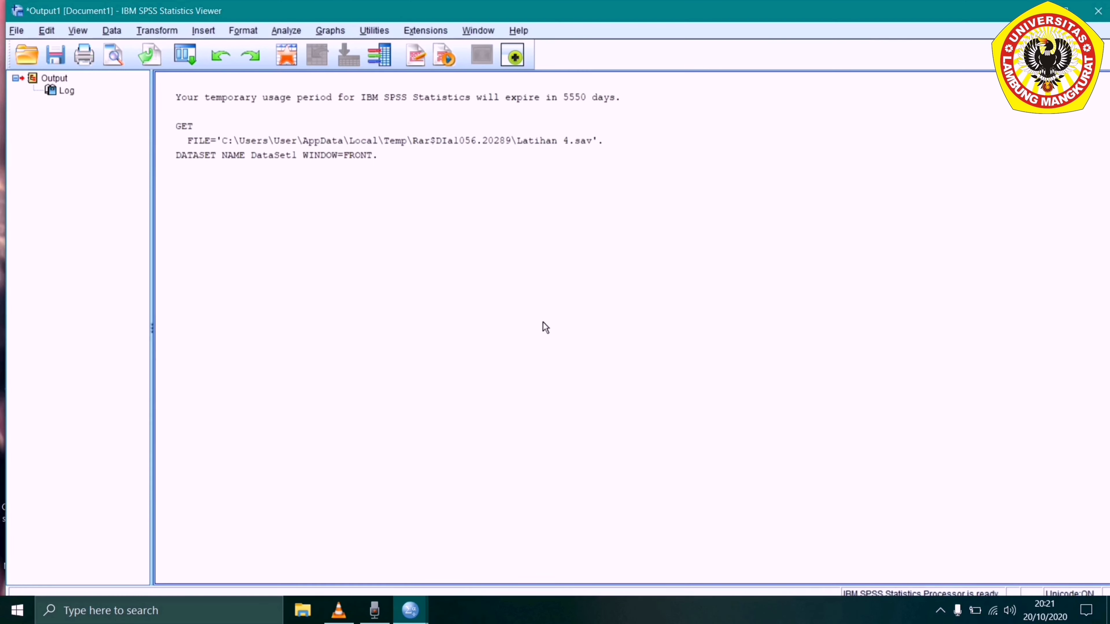
Return to the dataset and check the first values in the RISK column.
left_click(1025, 6)
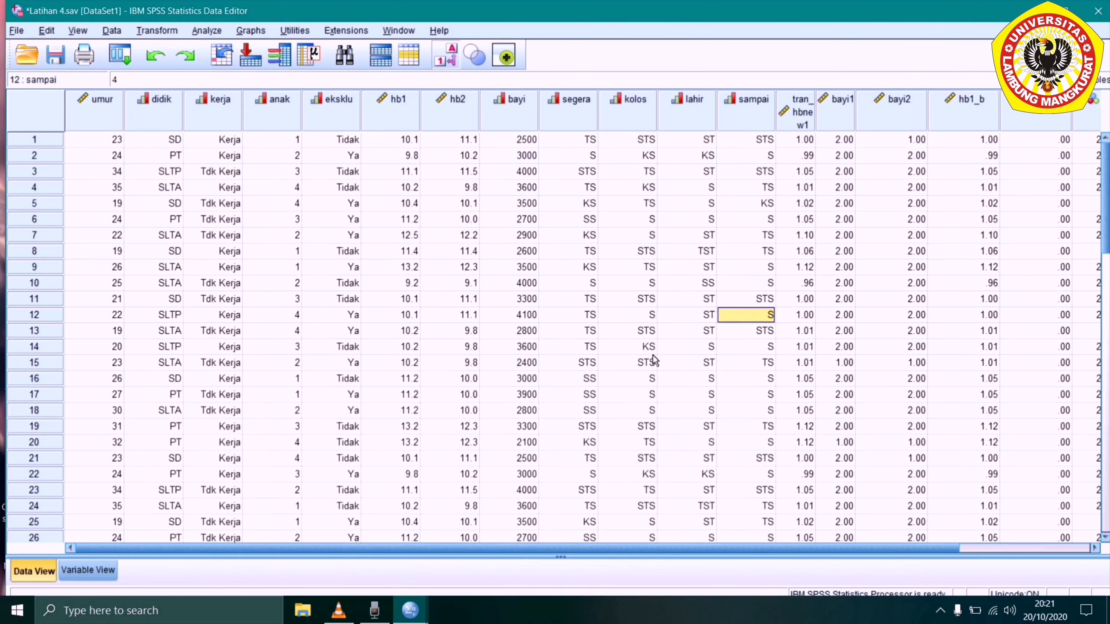
left_click_drag(387, 552, 634, 556)
left_click_drag(880, 139, 900, 207)
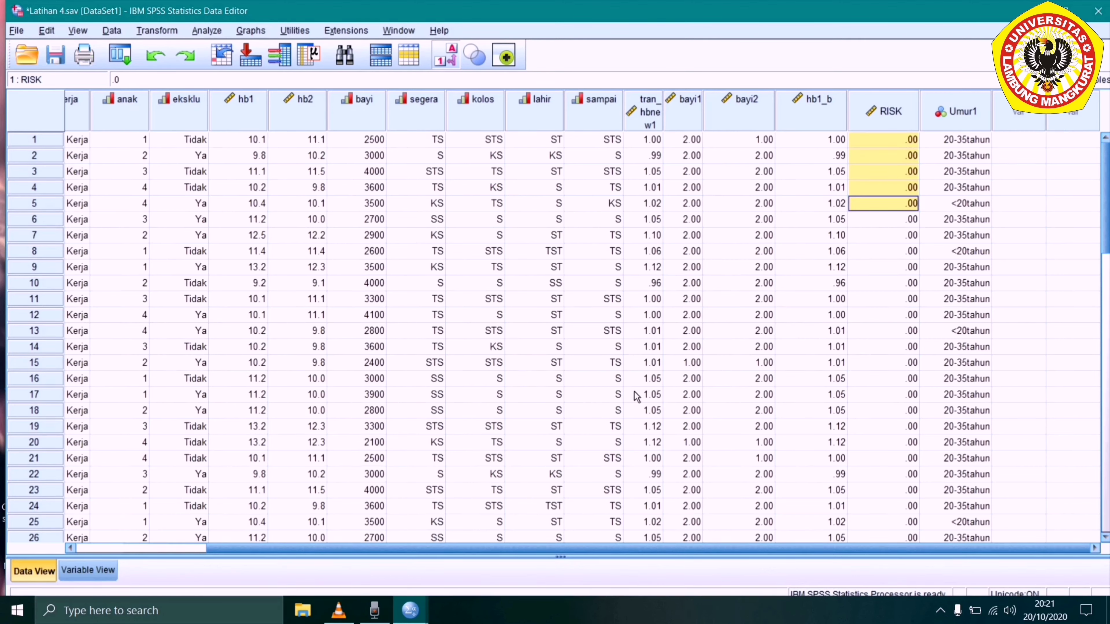
Start a new computation for RISK and replace its numeric expression with 1.
left_click(151, 31)
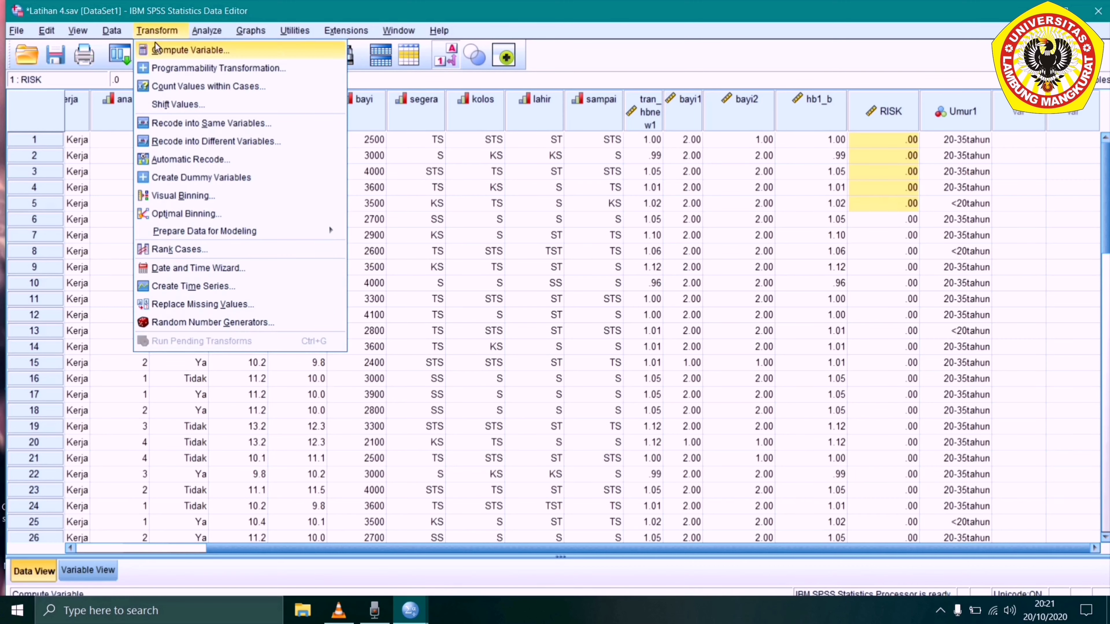
left_click(155, 46)
left_click(188, 156)
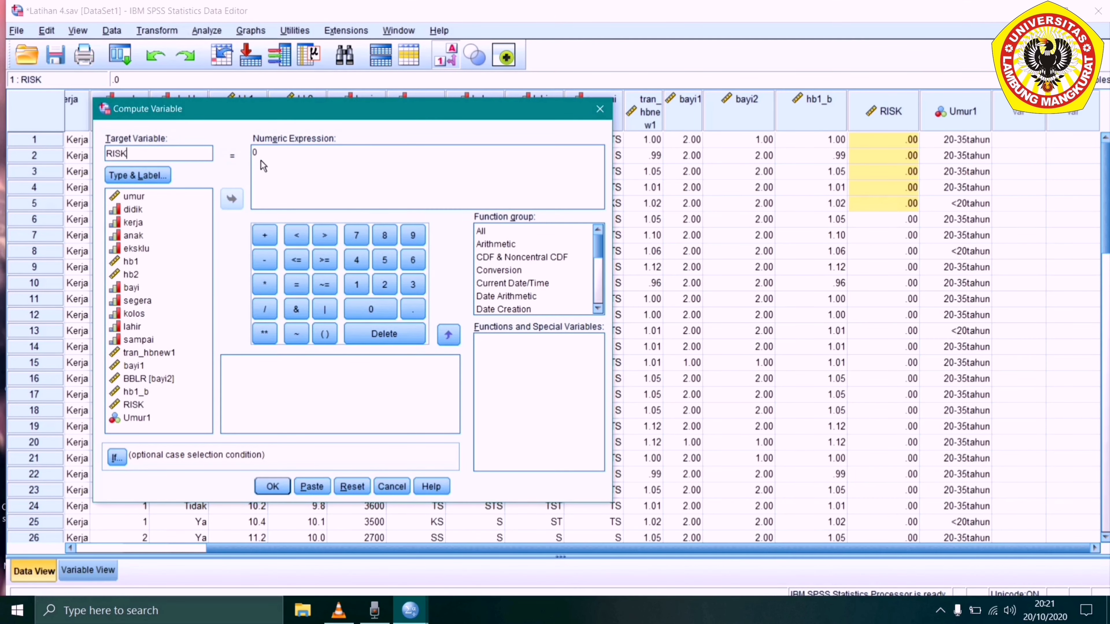
left_click(272, 155)
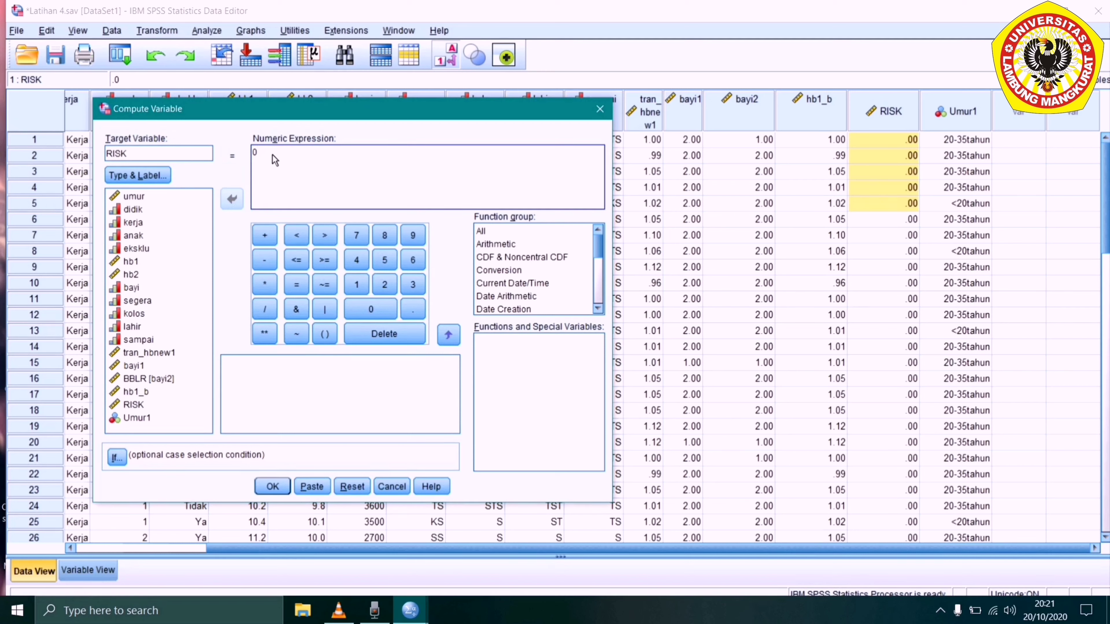
key("BackSpace")
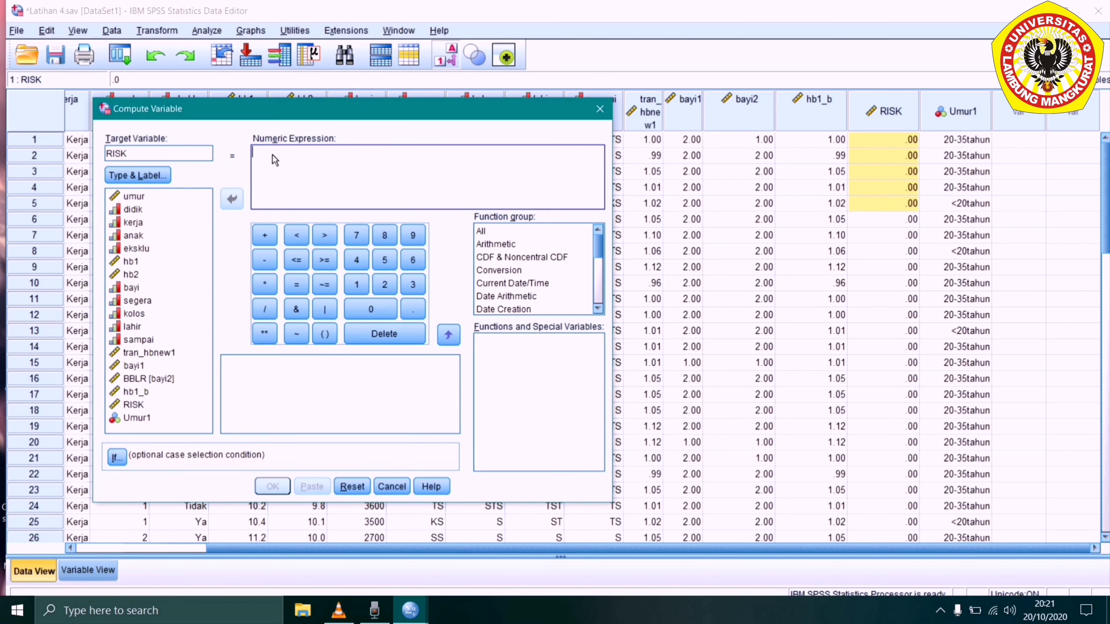
left_click(358, 285)
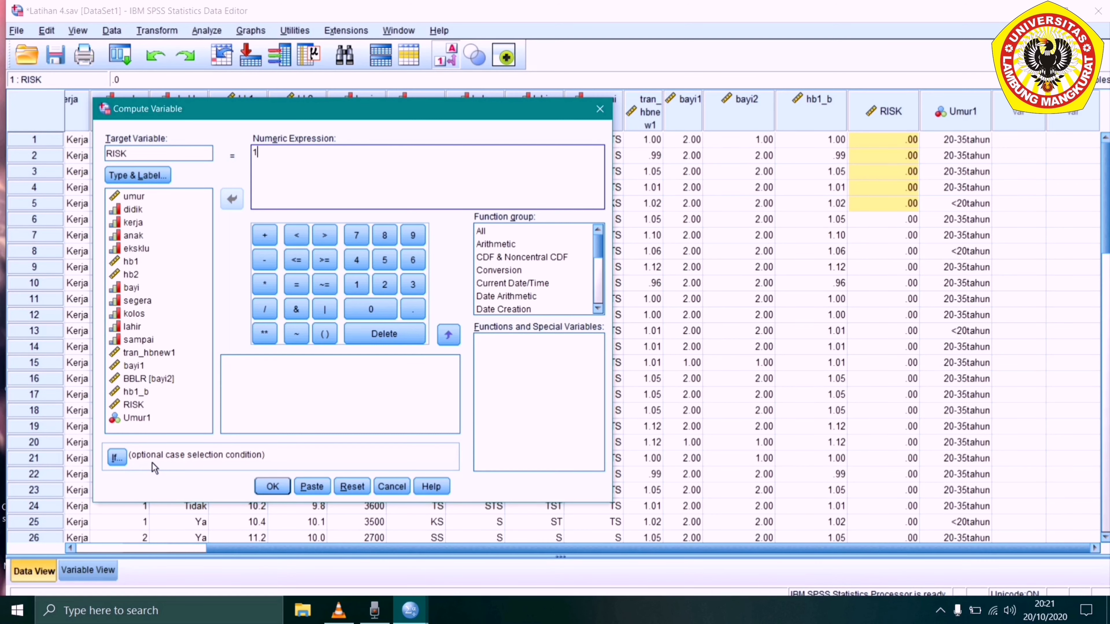
Limit the RISK computation to cases that satisfy the condition umur < 20.
left_click(122, 464)
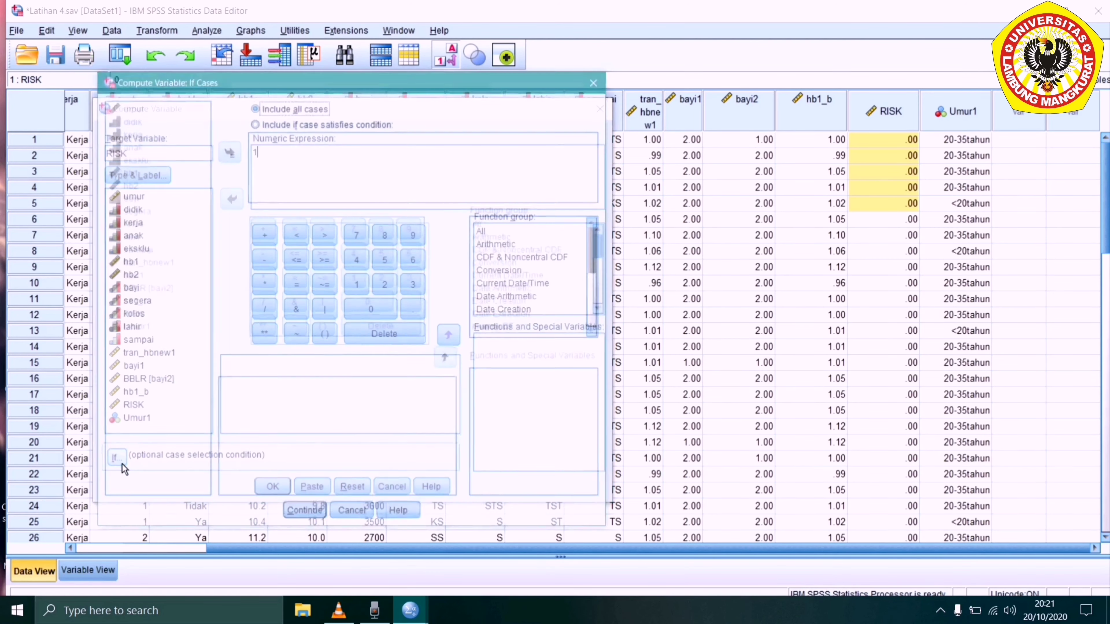
left_click(257, 124)
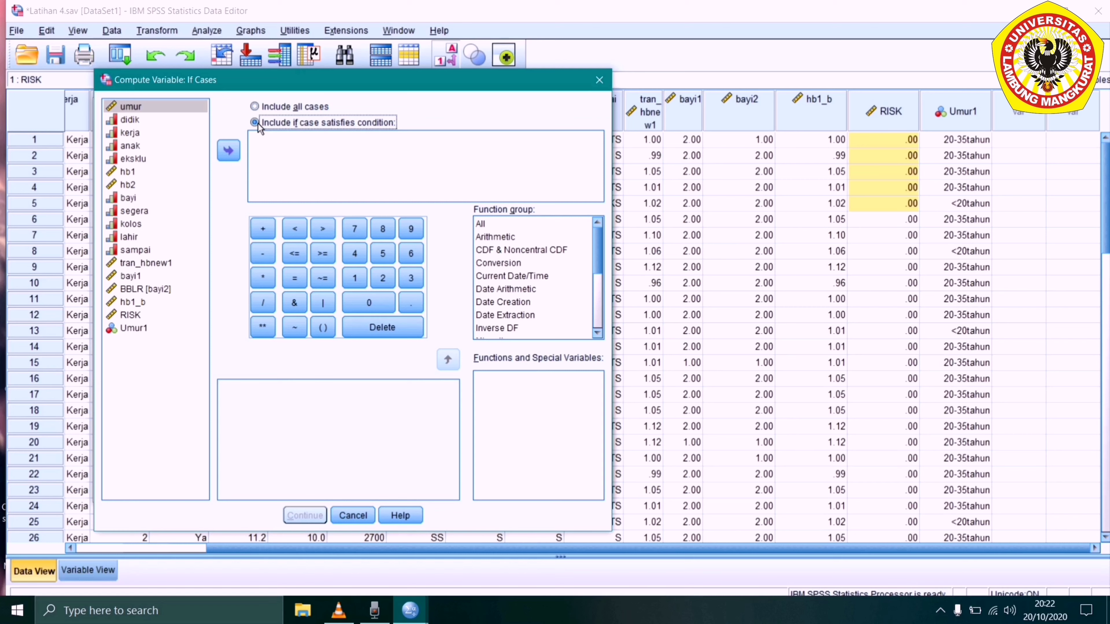
left_click(160, 107)
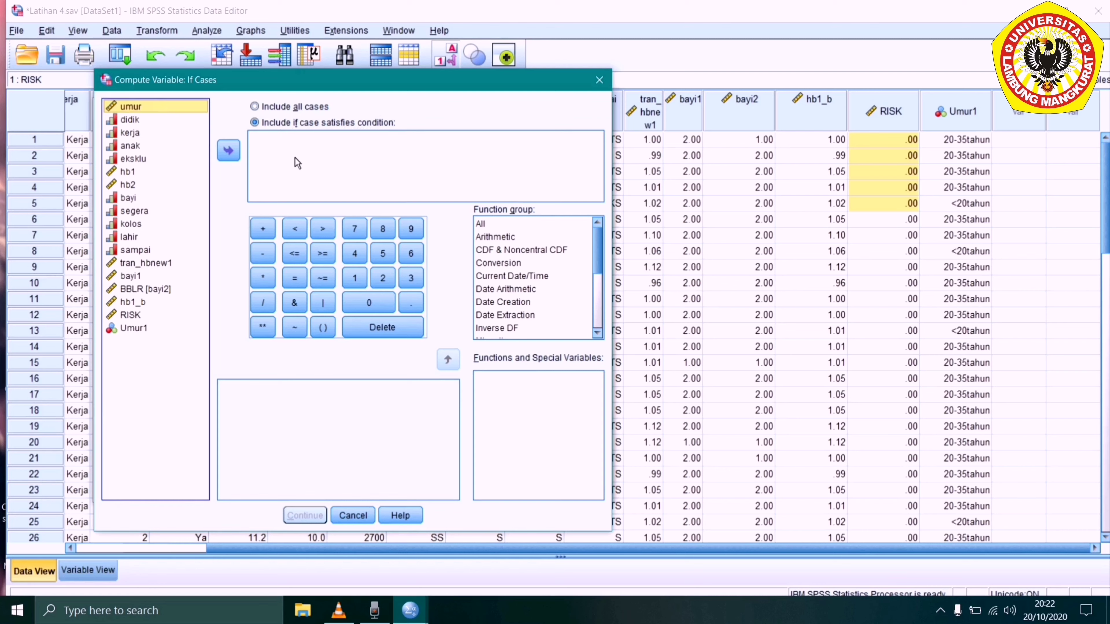
left_click(227, 153)
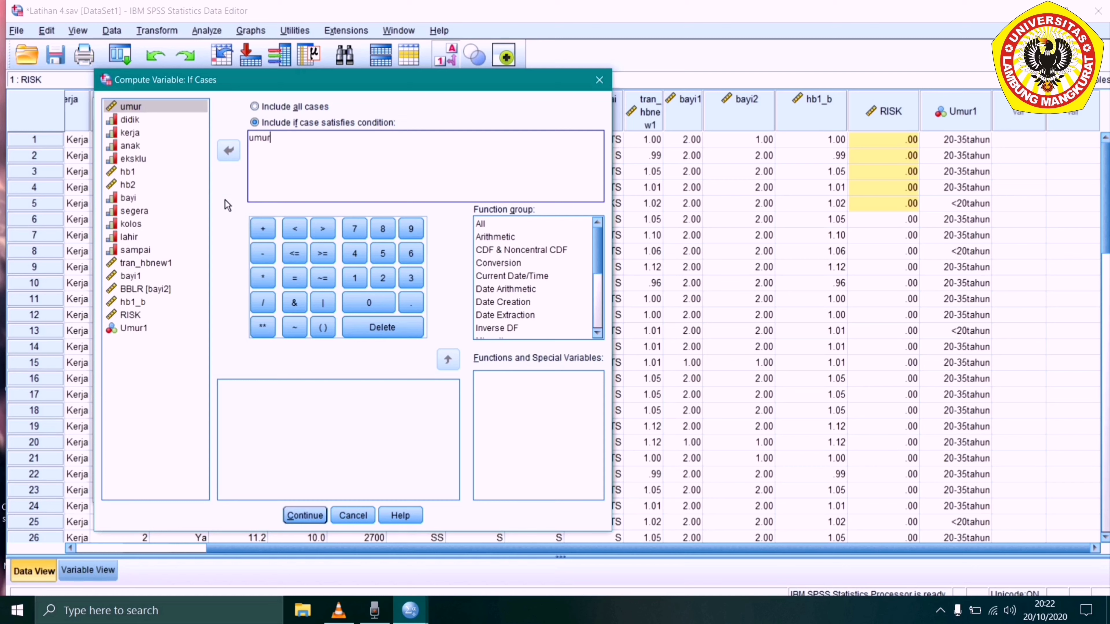
left_click(295, 233)
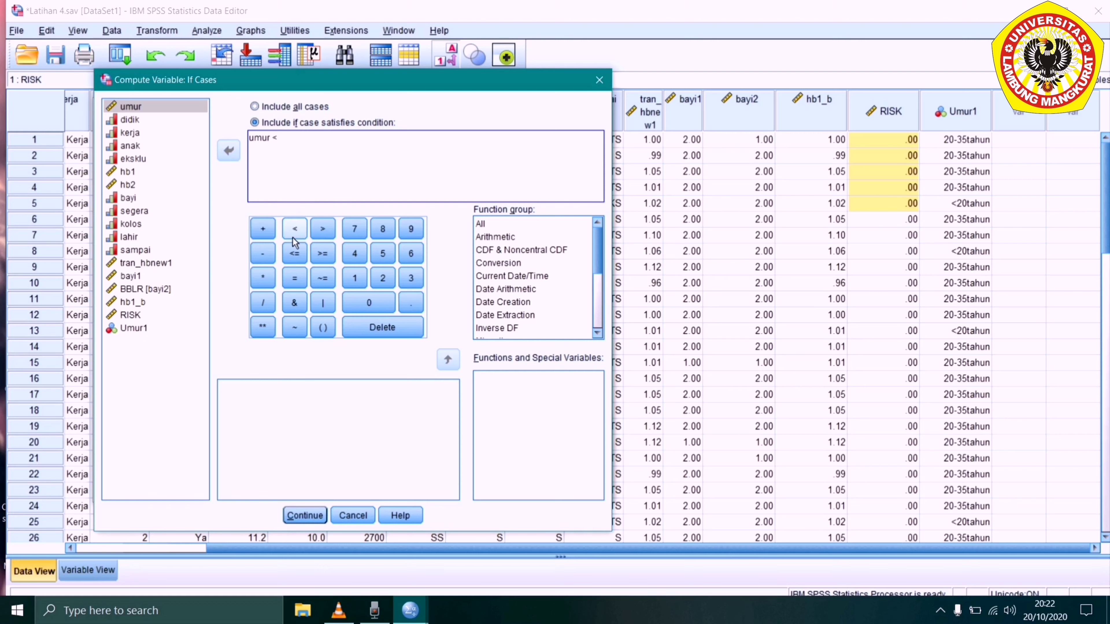
left_click(381, 279)
left_click(373, 302)
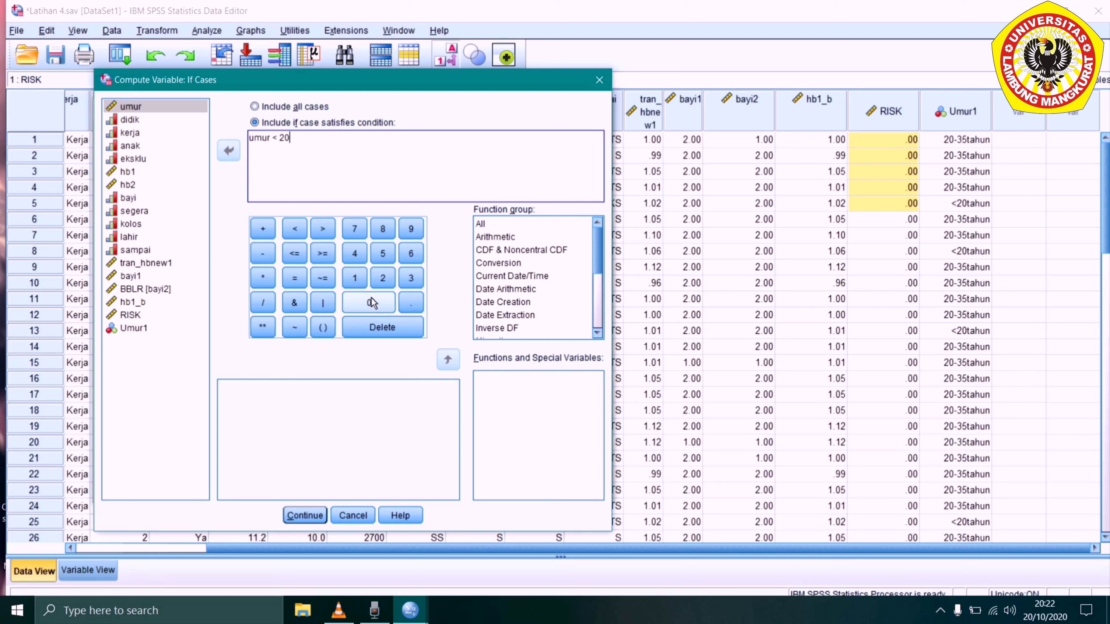
Extend the case condition with & hb1 < 12 and run the computation, overwriting the existing RISK variable.
left_click(294, 301)
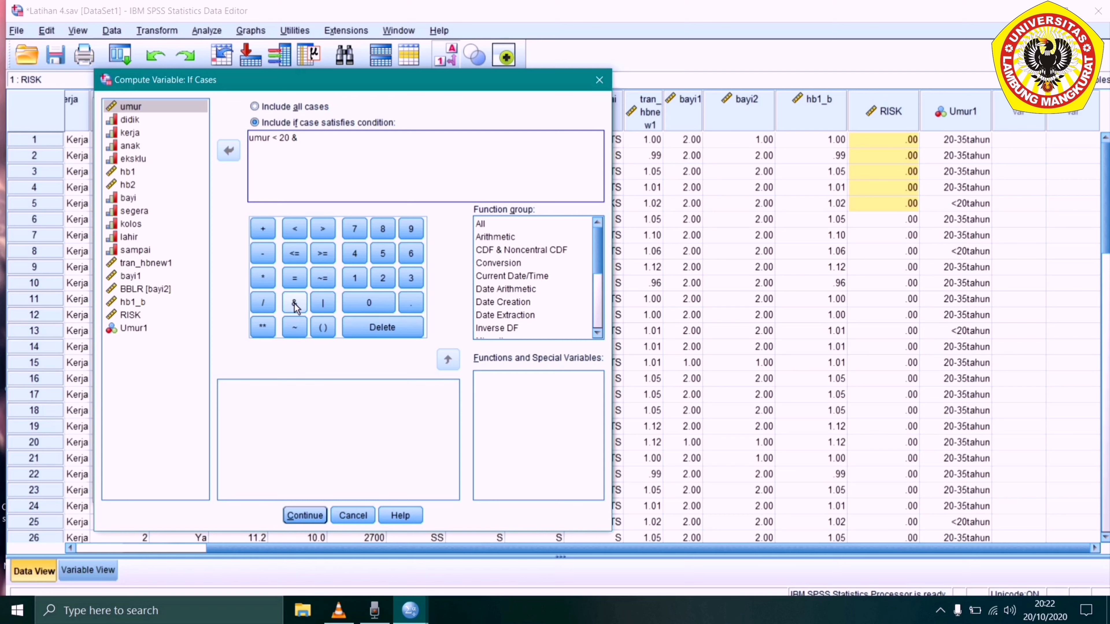
left_click(132, 172)
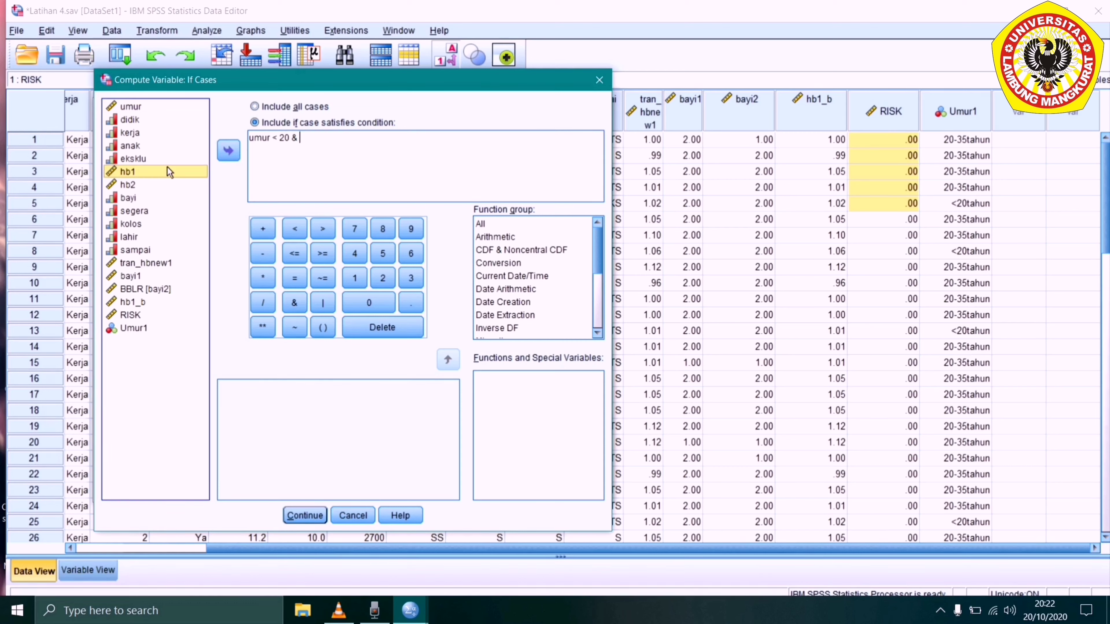
left_click(226, 157)
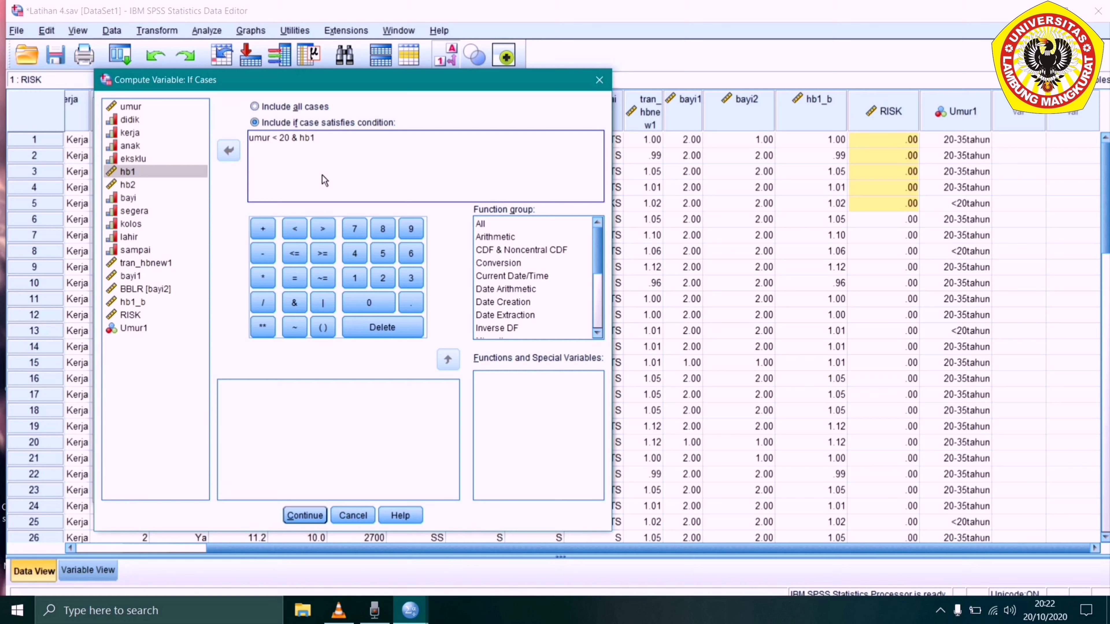
left_click(294, 228)
left_click(355, 278)
left_click(381, 279)
left_click(303, 515)
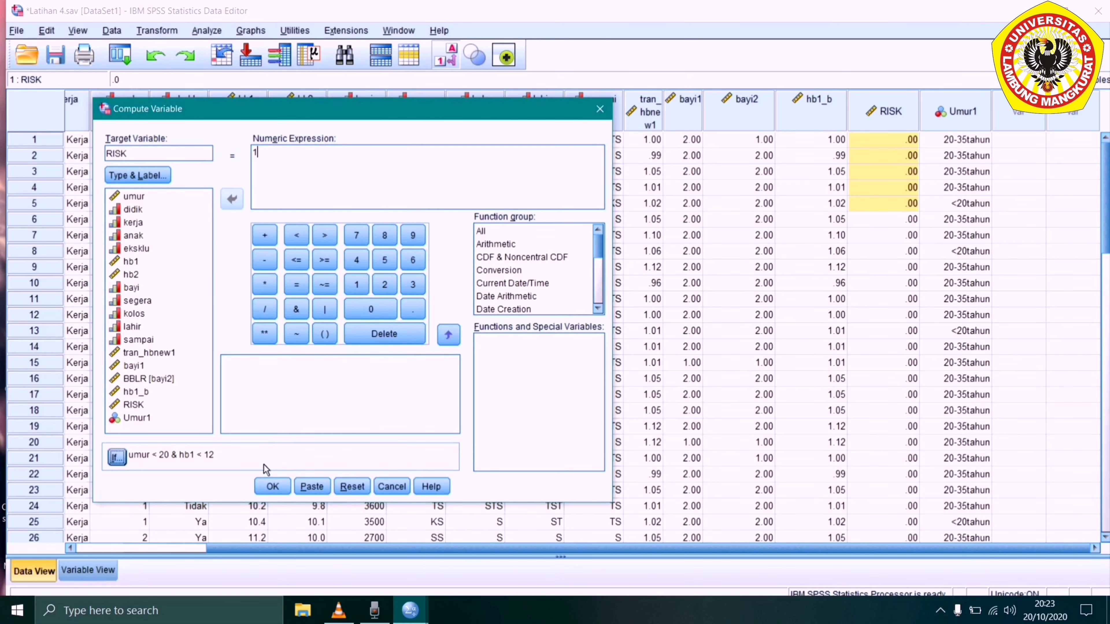
left_click(267, 487)
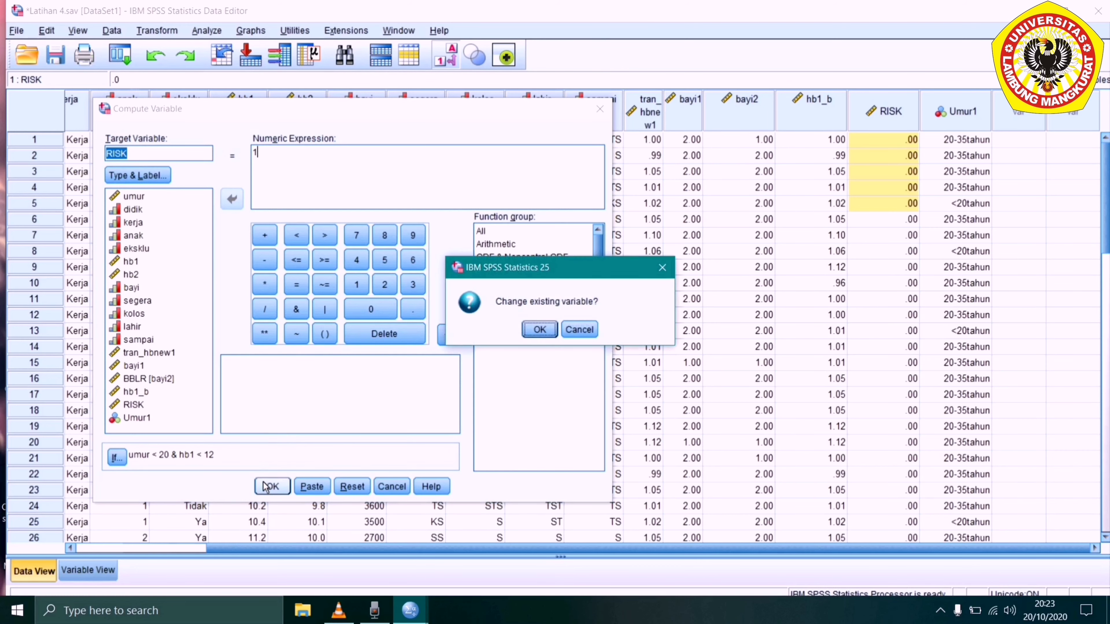
left_click(547, 330)
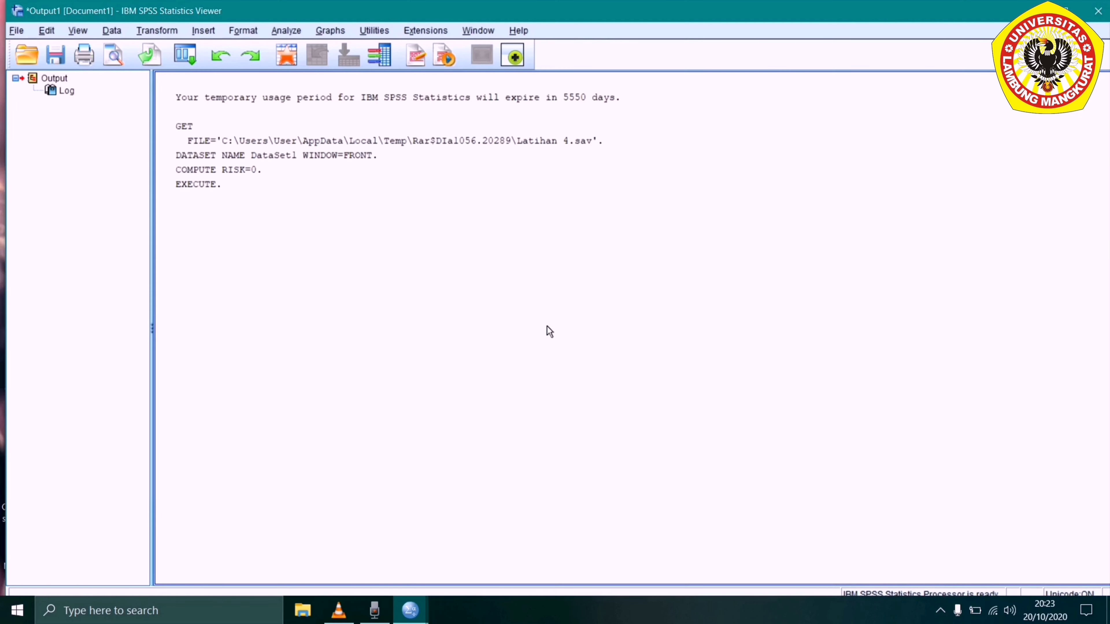
Return to the dataset, review RISK in rows 2 to 14, and toggle the value label display.
left_click(1034, 11)
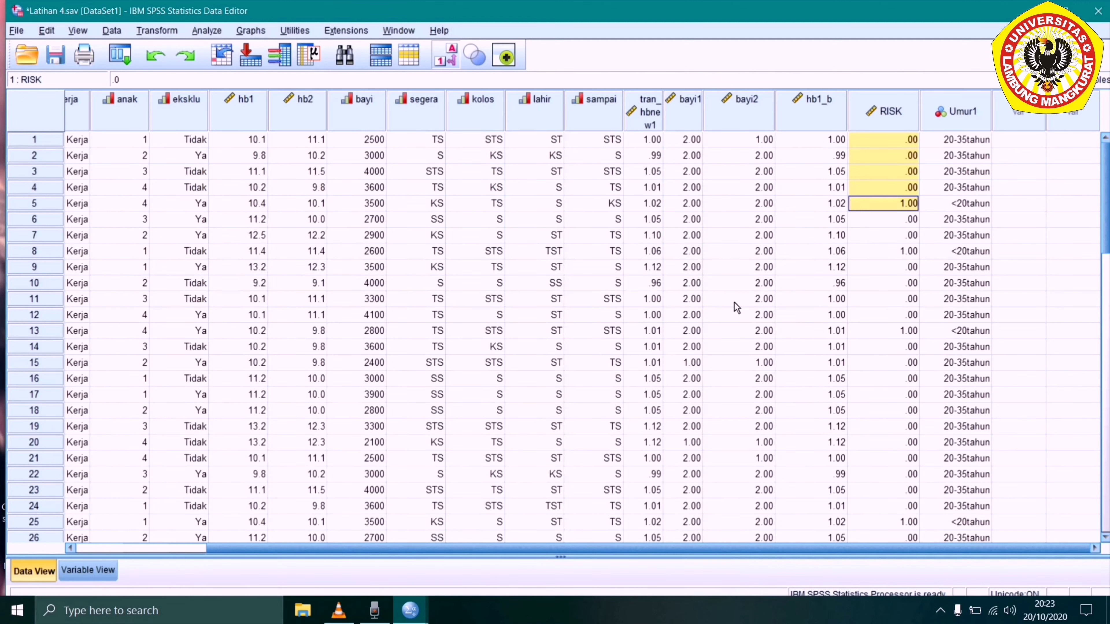
left_click_drag(897, 162, 894, 349)
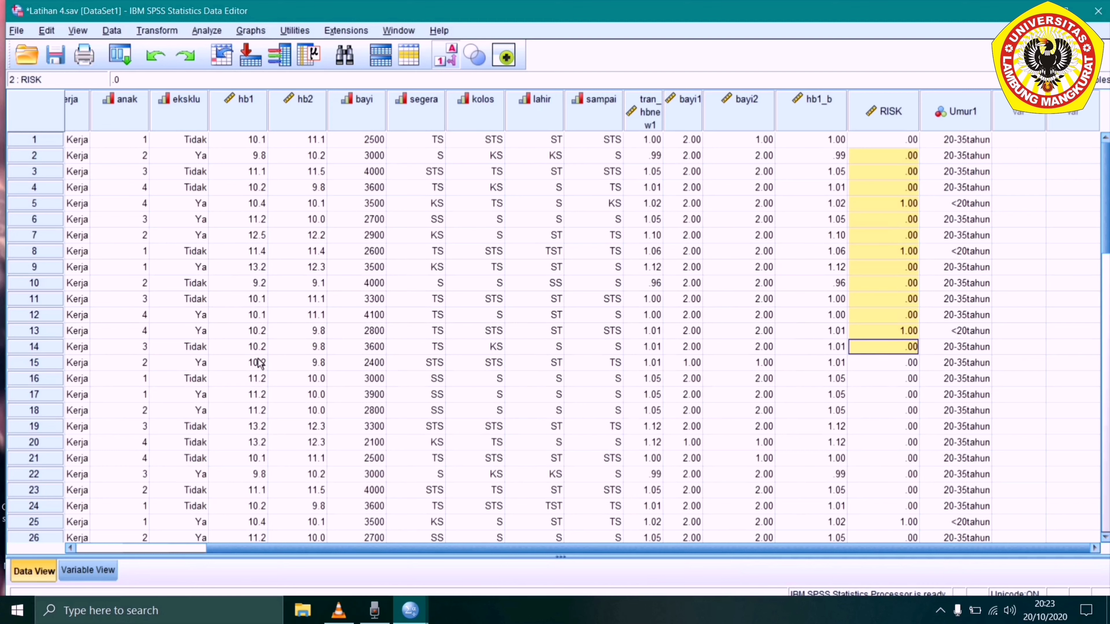
left_click(452, 65)
left_click(452, 65)
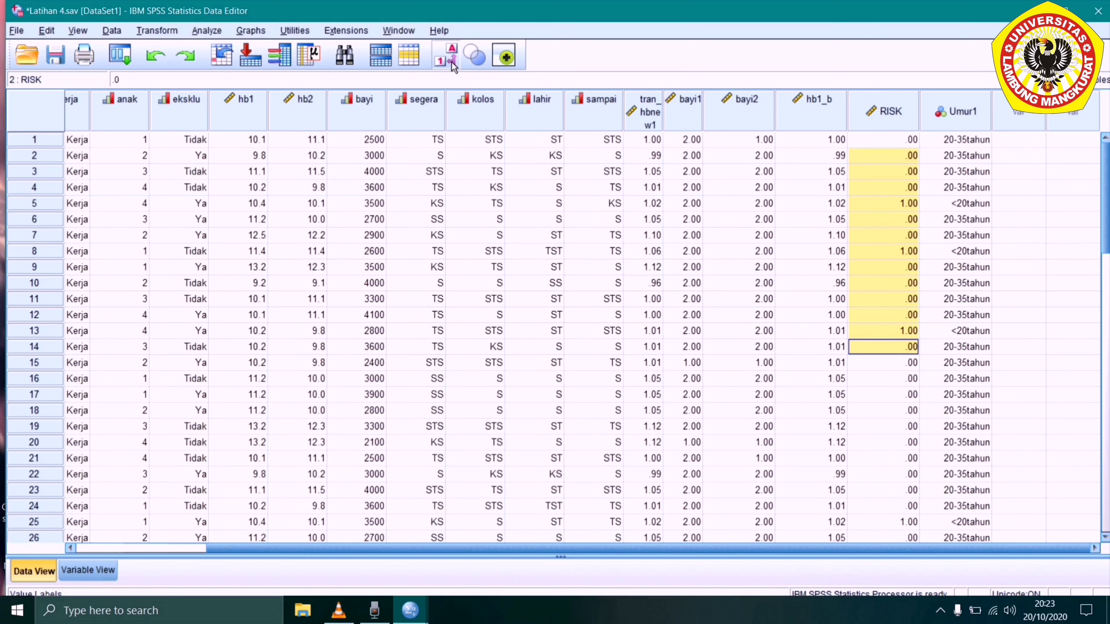
left_click(453, 65)
left_click(455, 63)
Check individual RISK cells in several rows and toggle the value label display again.
left_click(891, 299)
left_click(909, 379)
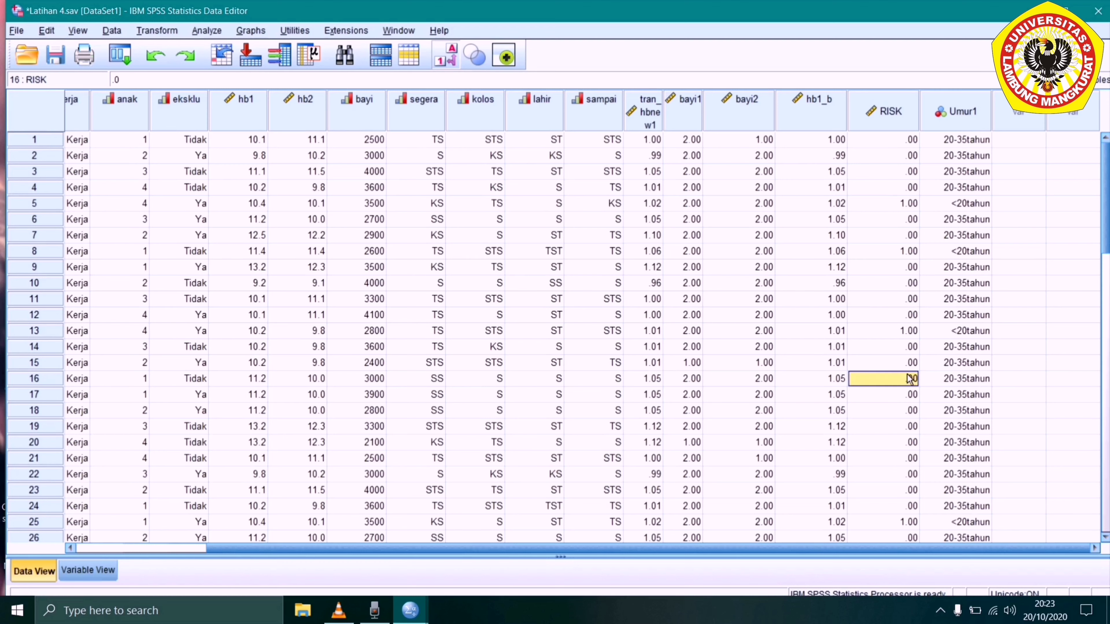
left_click(889, 191)
left_click(891, 236)
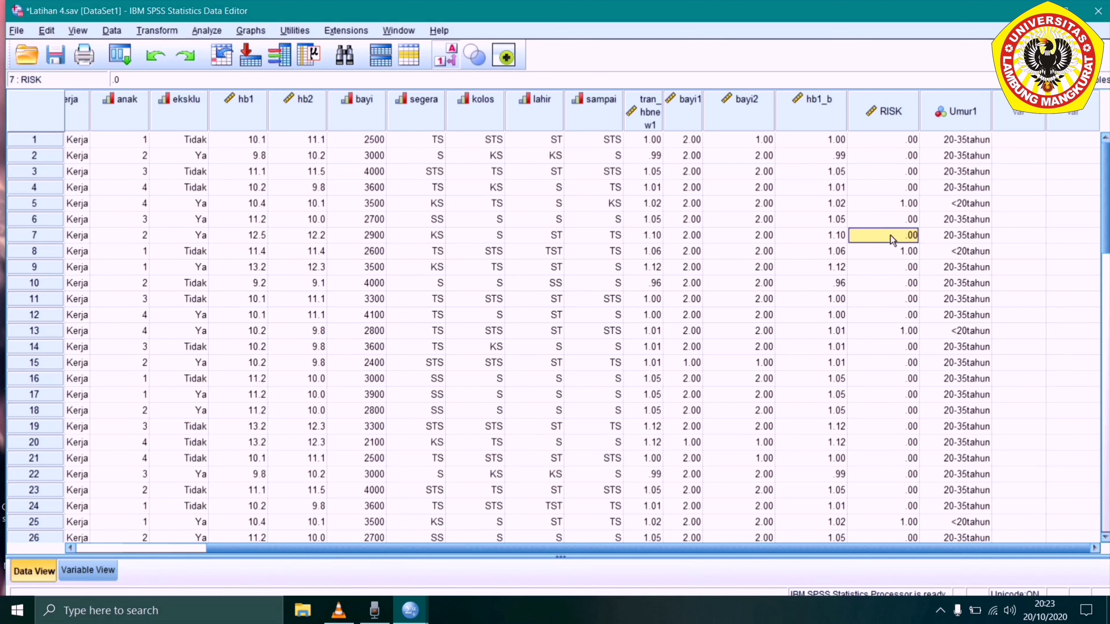
left_click(889, 252)
left_click(885, 318)
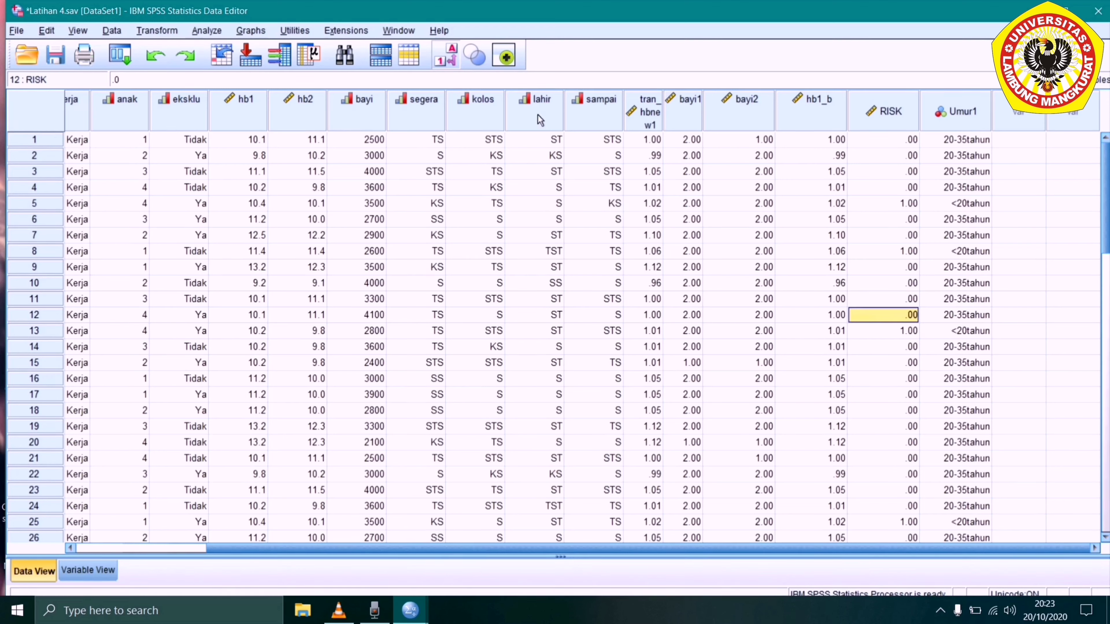
left_click(446, 56)
left_click(445, 55)
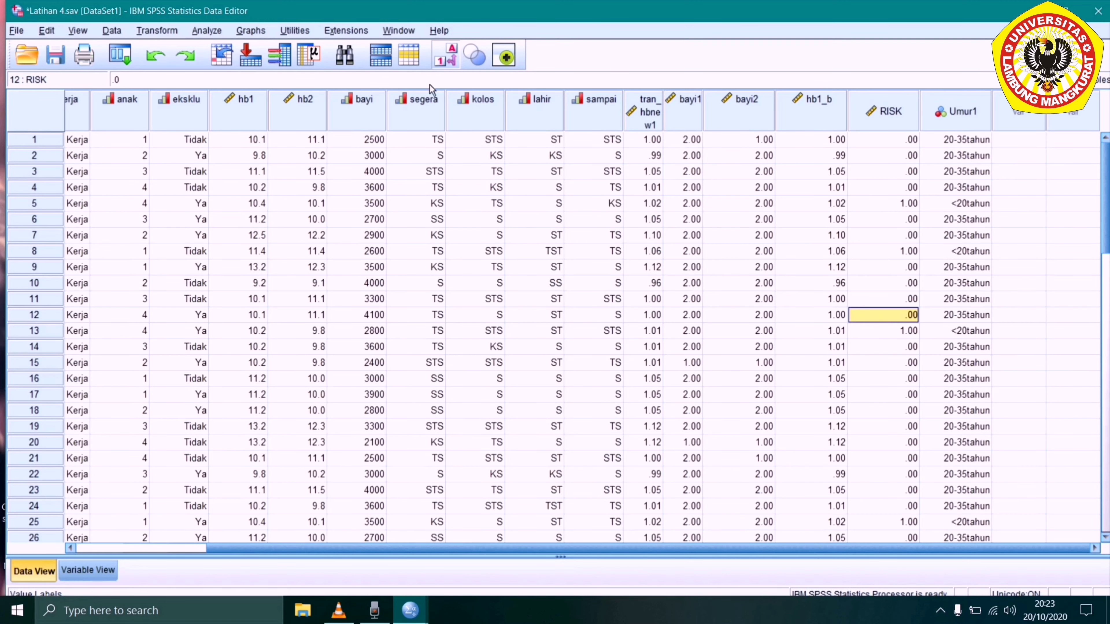
In the variable definitions, add the value label "Risiko rendah" for value 0 of RISK.
left_click(89, 570)
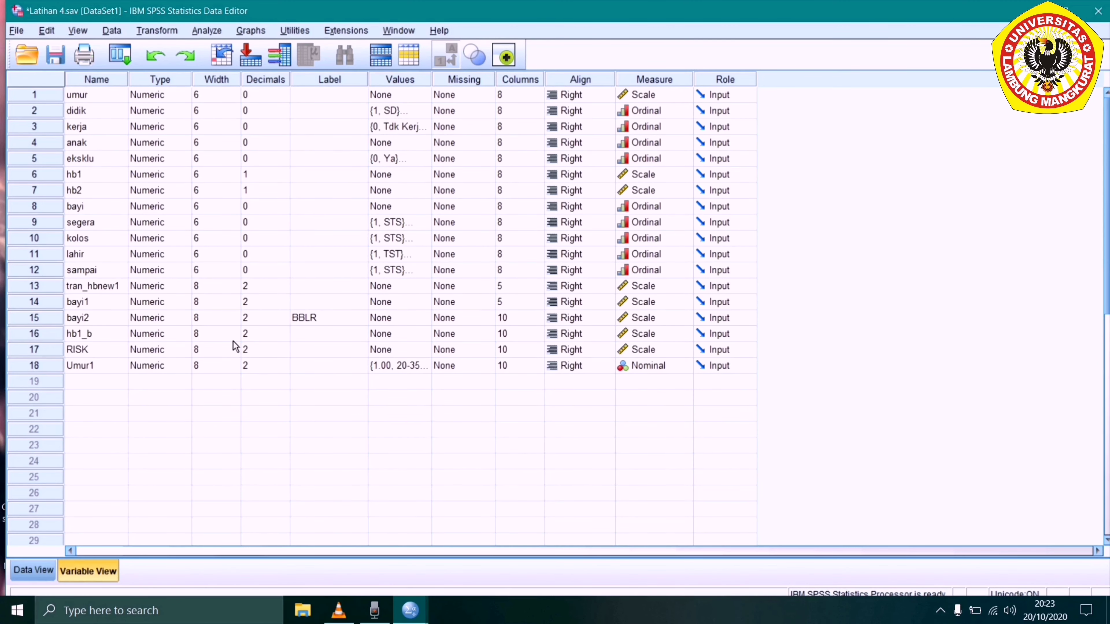
left_click(72, 350)
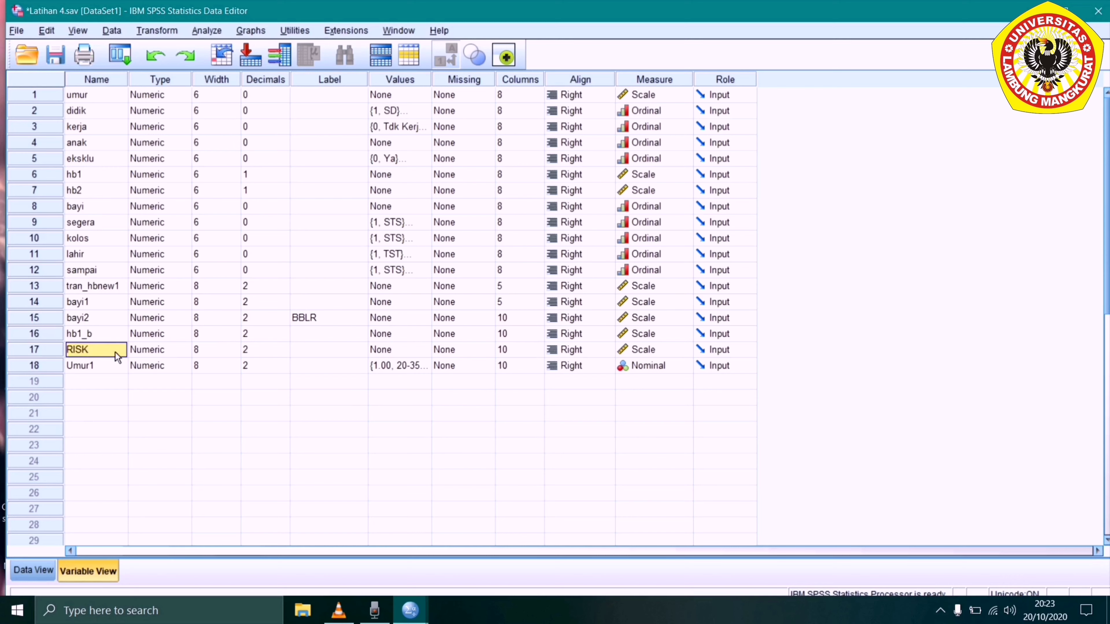
left_click(345, 445)
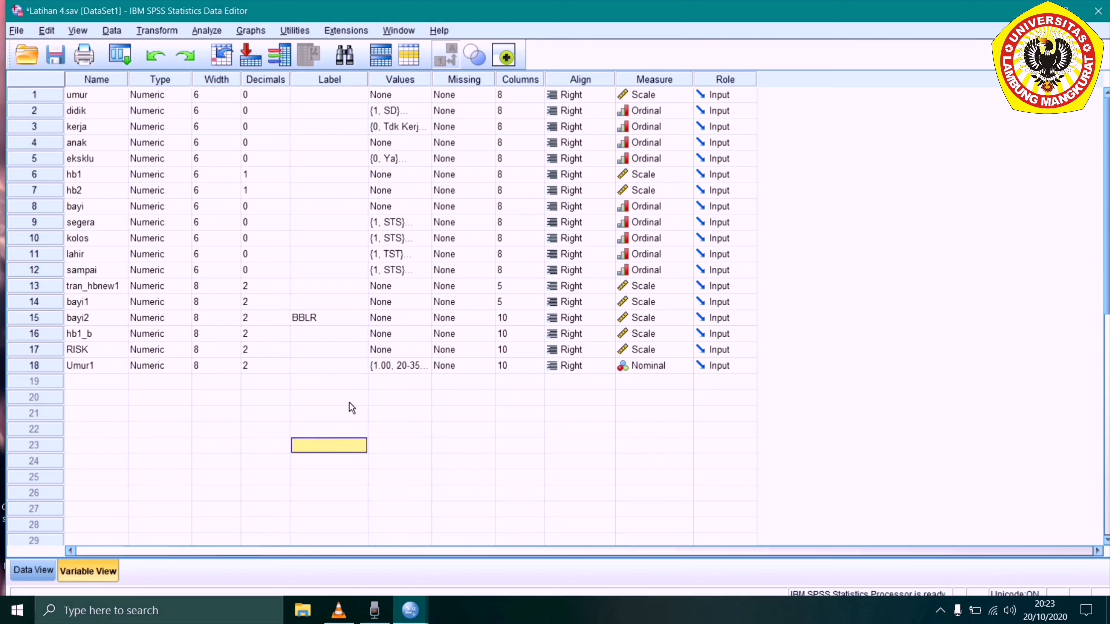
left_click(395, 350)
left_click(422, 351)
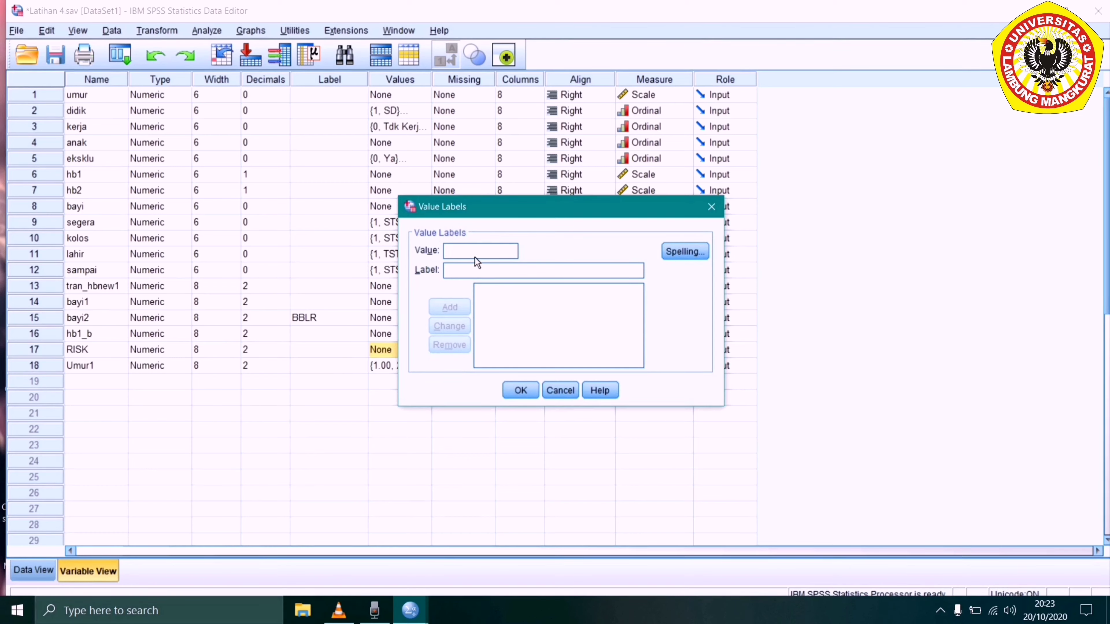
type("0")
left_click(476, 271)
type("Rs")
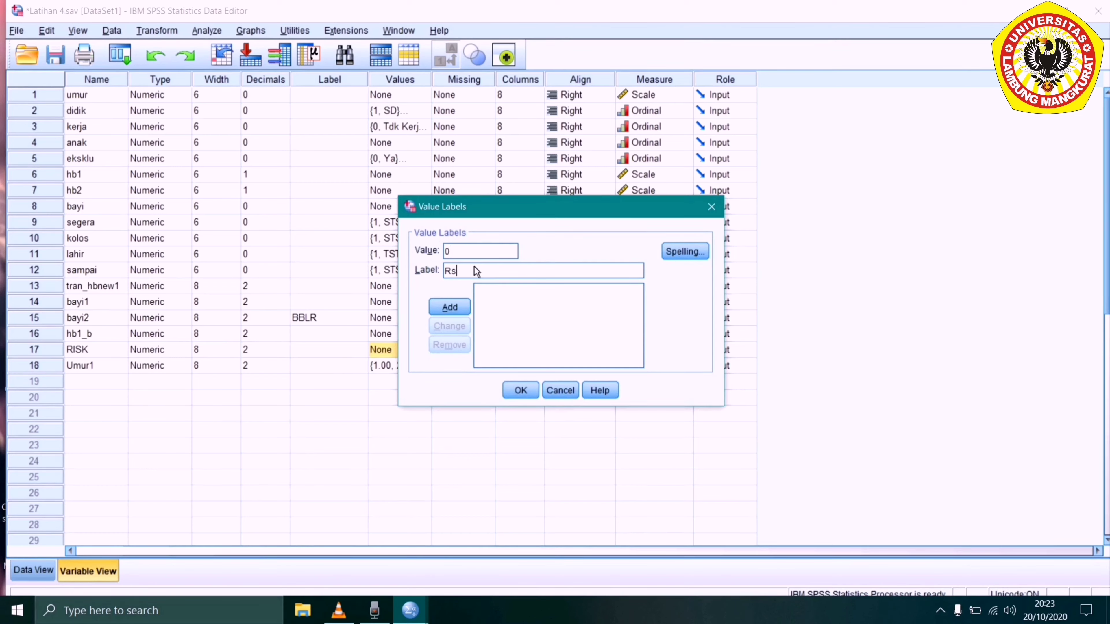
key("BackSpace")
type("isiko rendah")
left_click(450, 307)
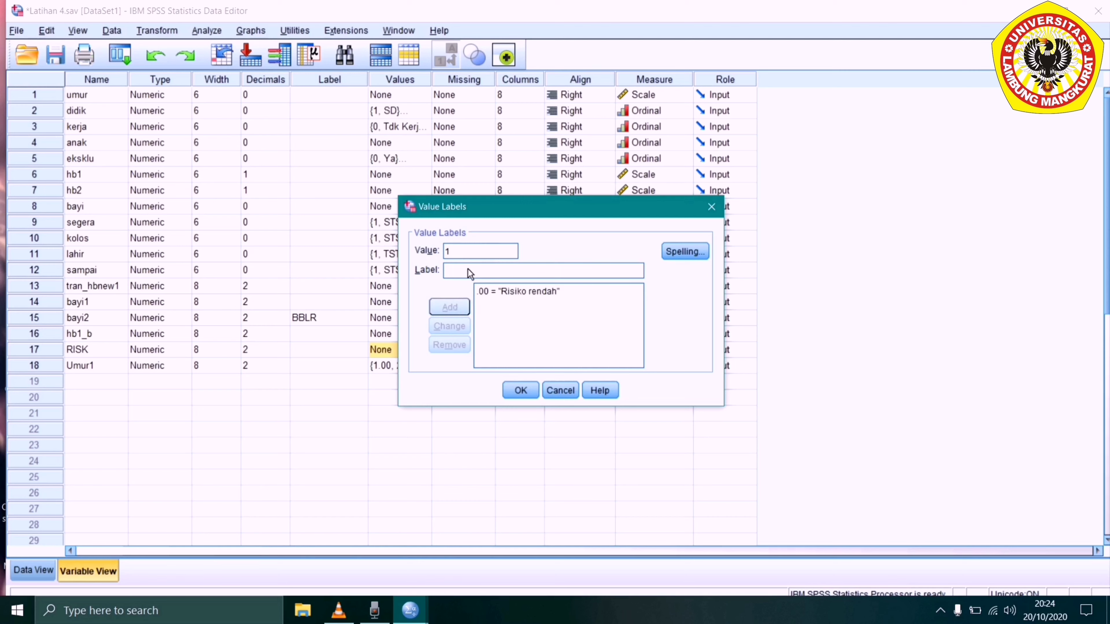
Add the value label "Risiko tinggi" for value 1 of RISK and apply the labels.
type("Risiko")
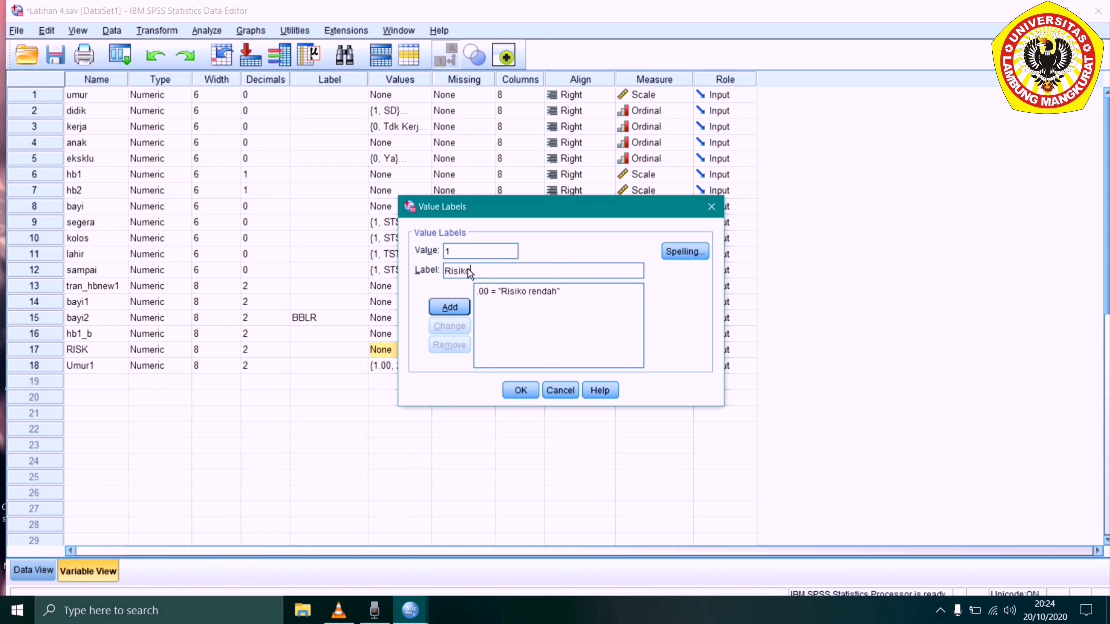
type(" tinggi")
left_click(453, 308)
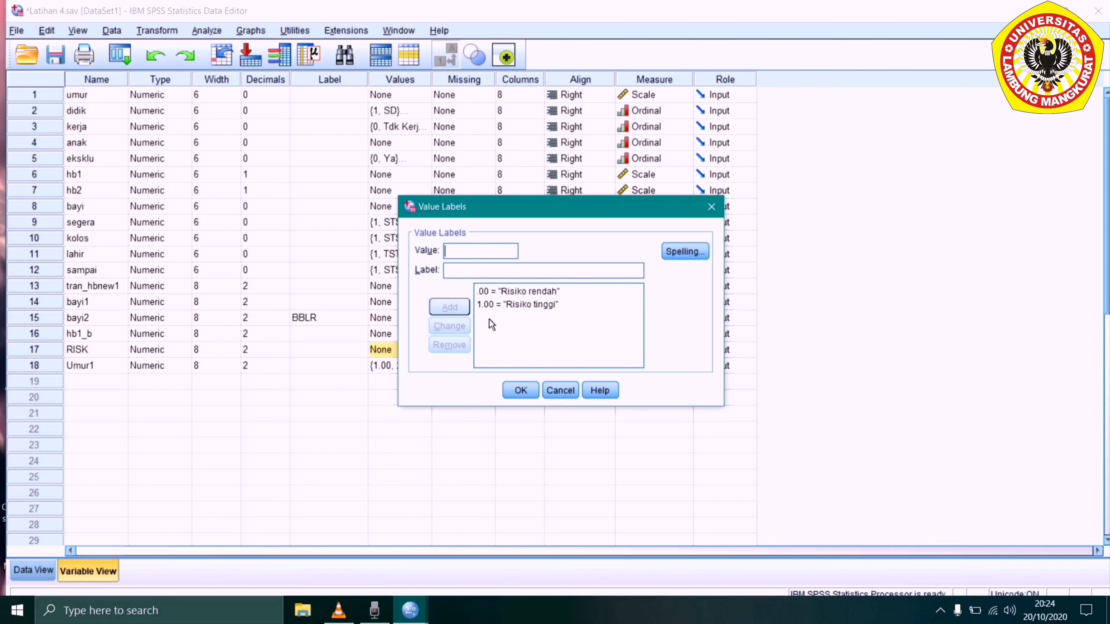
left_click(513, 391)
Go back to the data and check the labelled RISK values in the first 13 rows.
left_click(16, 571)
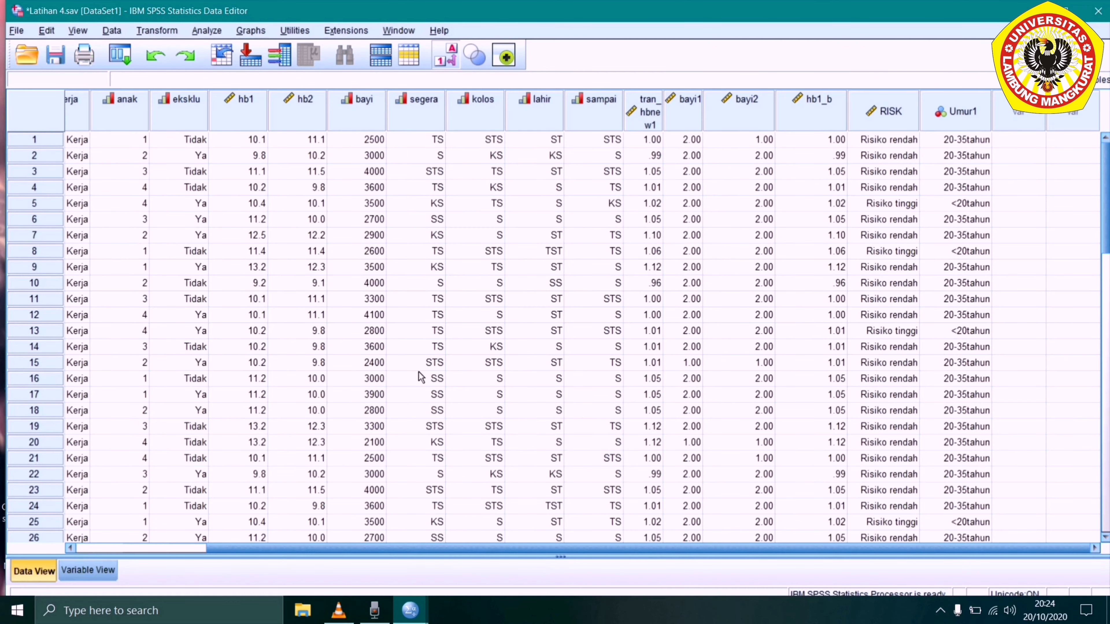
left_click_drag(892, 173, 889, 256)
double_click(907, 187)
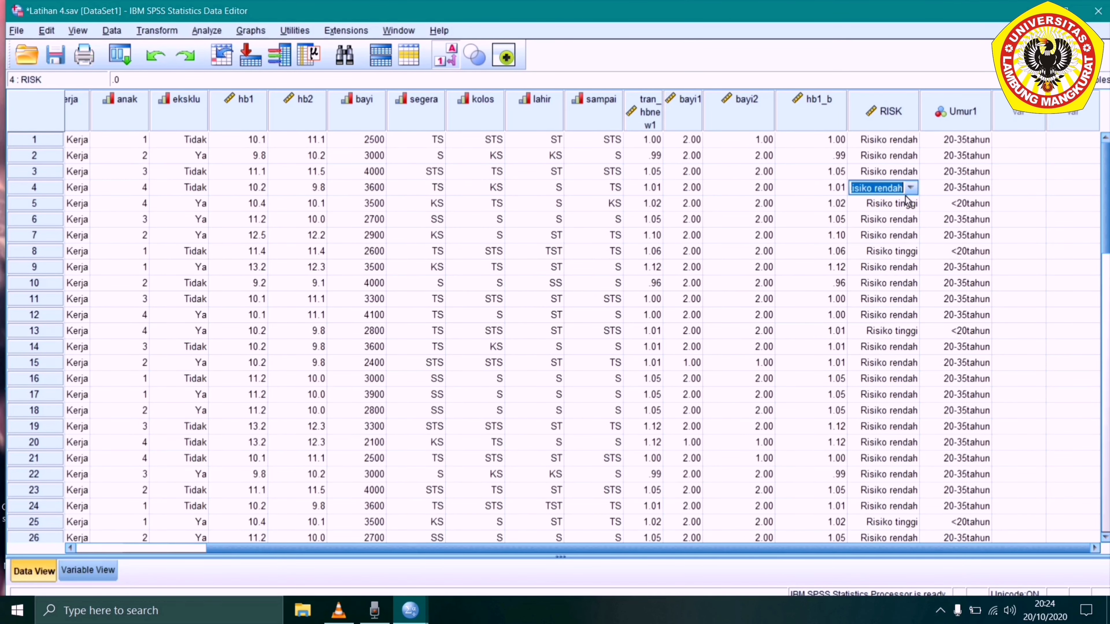
left_click(893, 251)
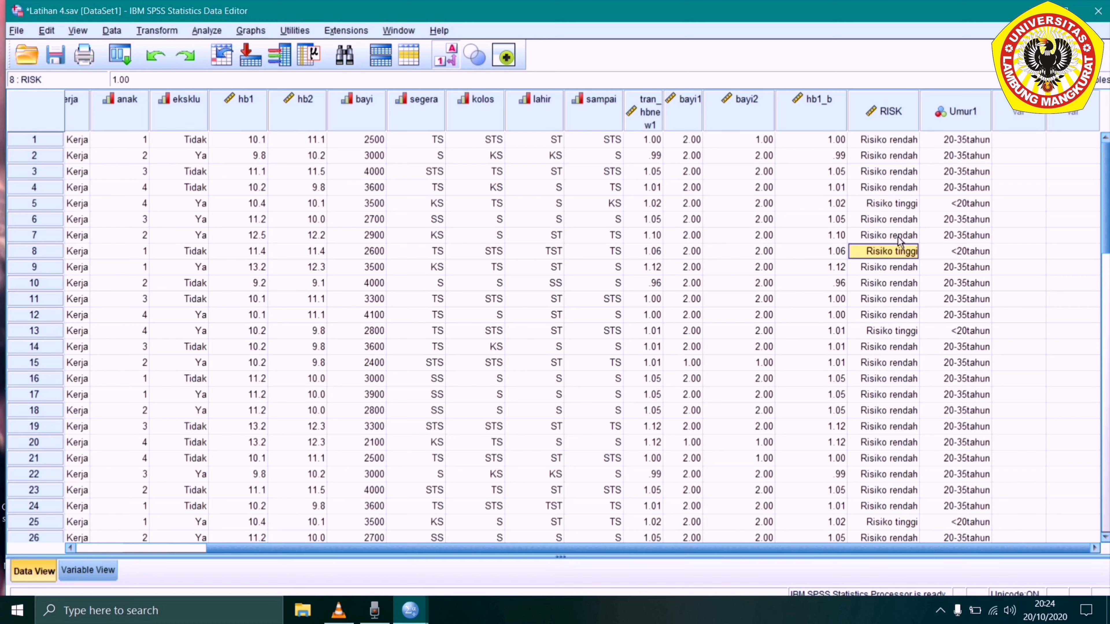
left_click(889, 162)
left_click_drag(889, 166, 894, 208)
left_click(892, 331)
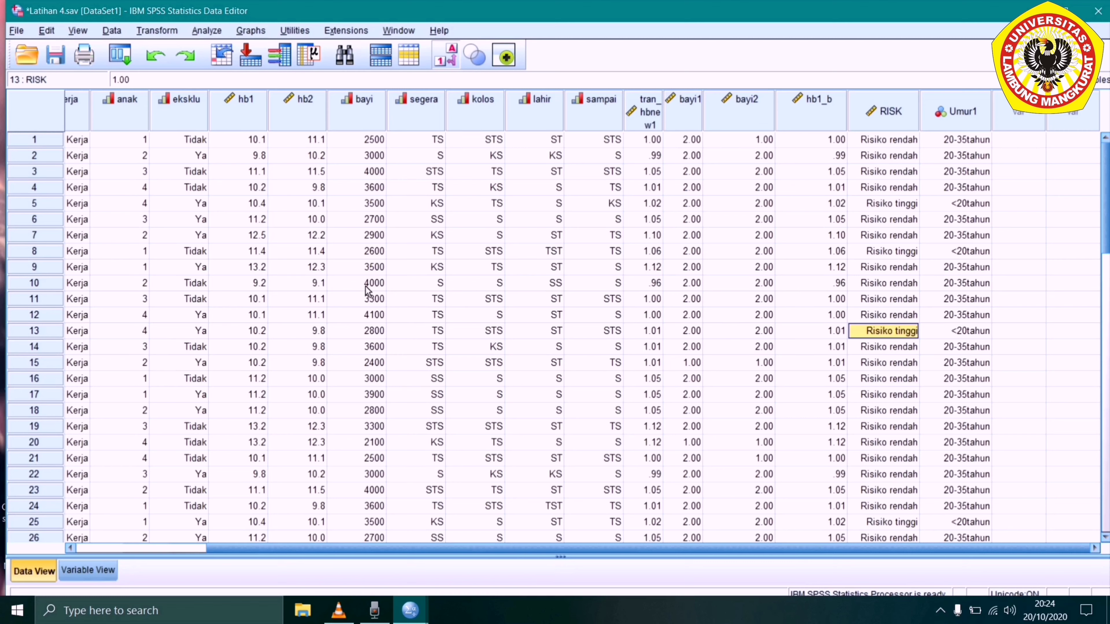
left_click_drag(575, 283, 595, 408)
double_click(596, 410)
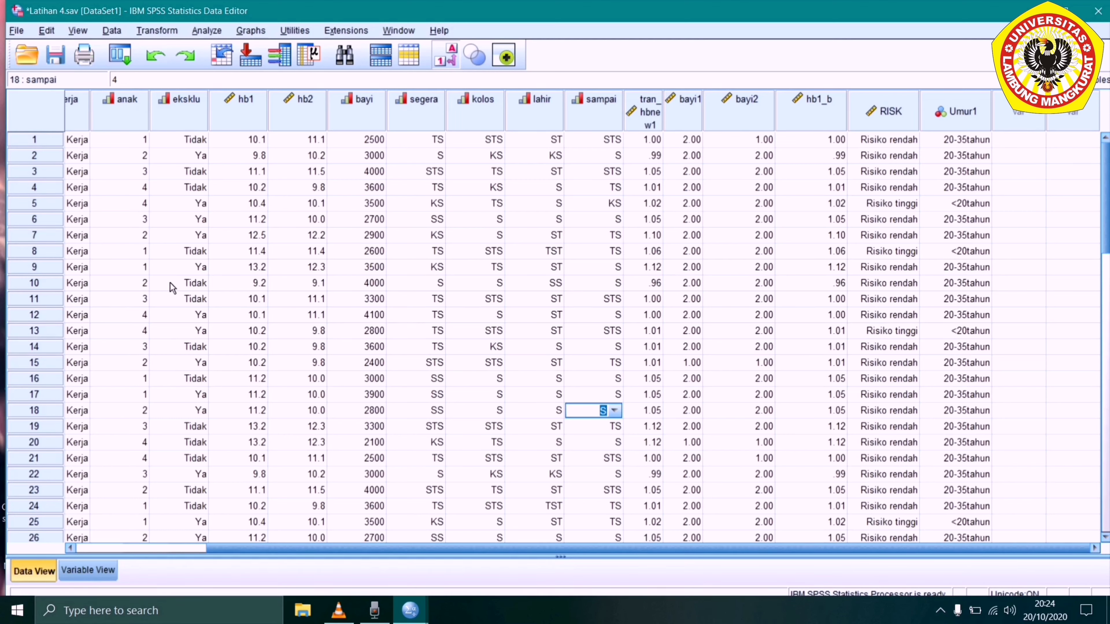
Set up Select Cases to use only cases that satisfy a condition, and open the condition editor.
left_click(111, 31)
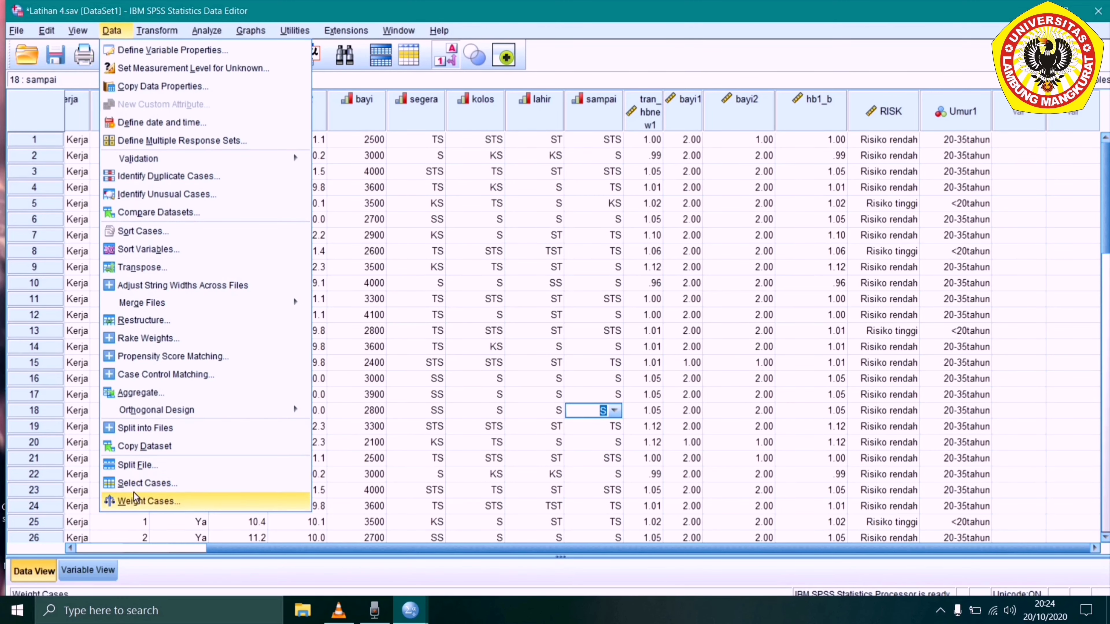
left_click(136, 483)
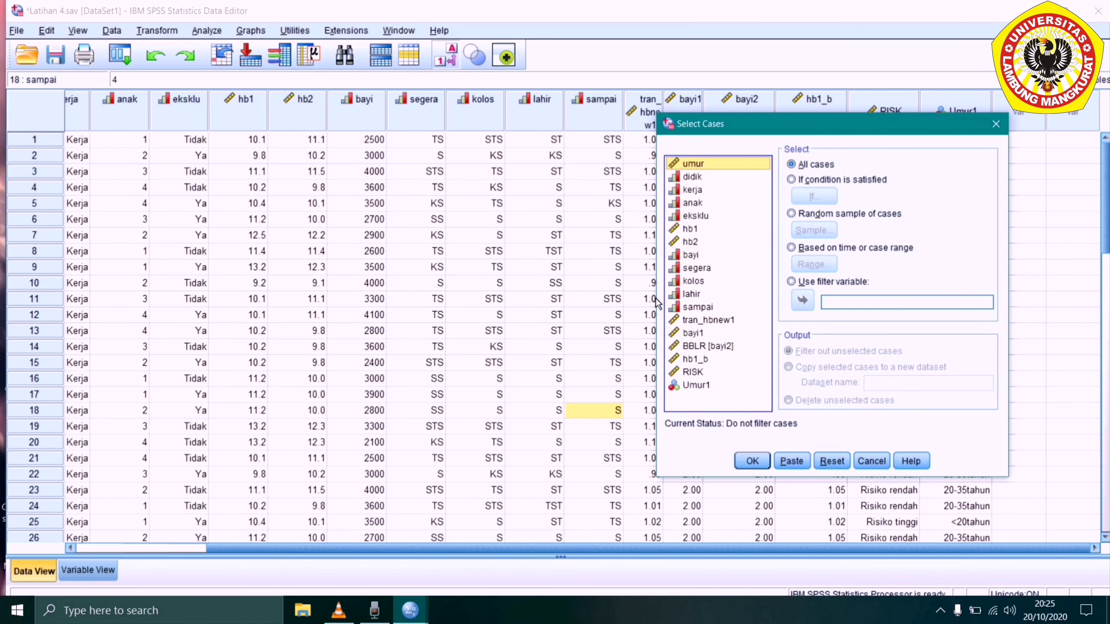
left_click_drag(807, 129, 475, 127)
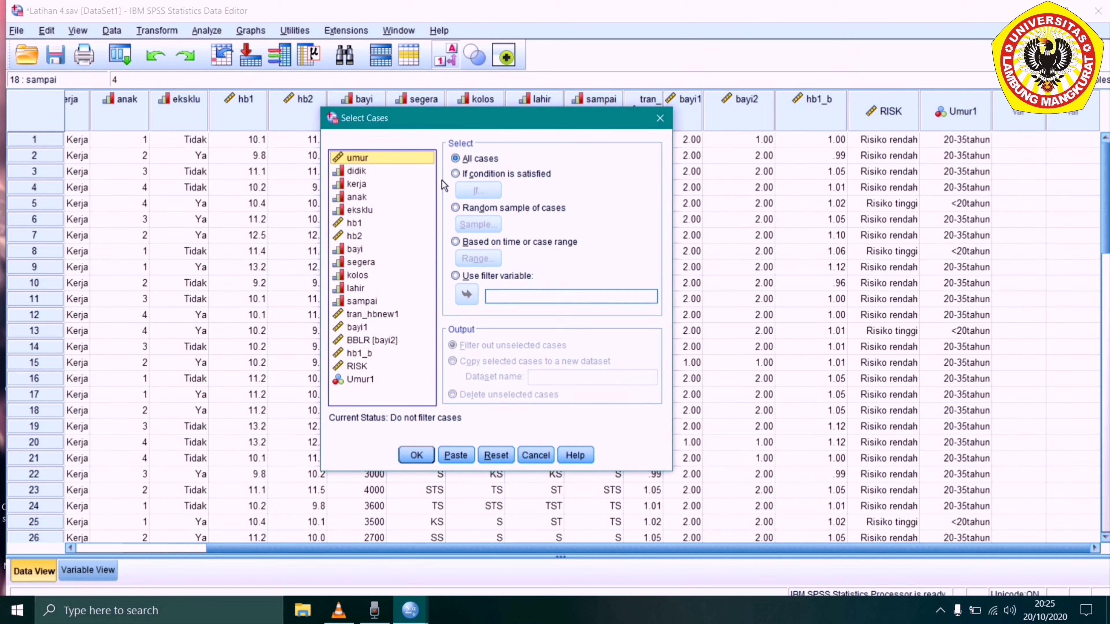
left_click(456, 174)
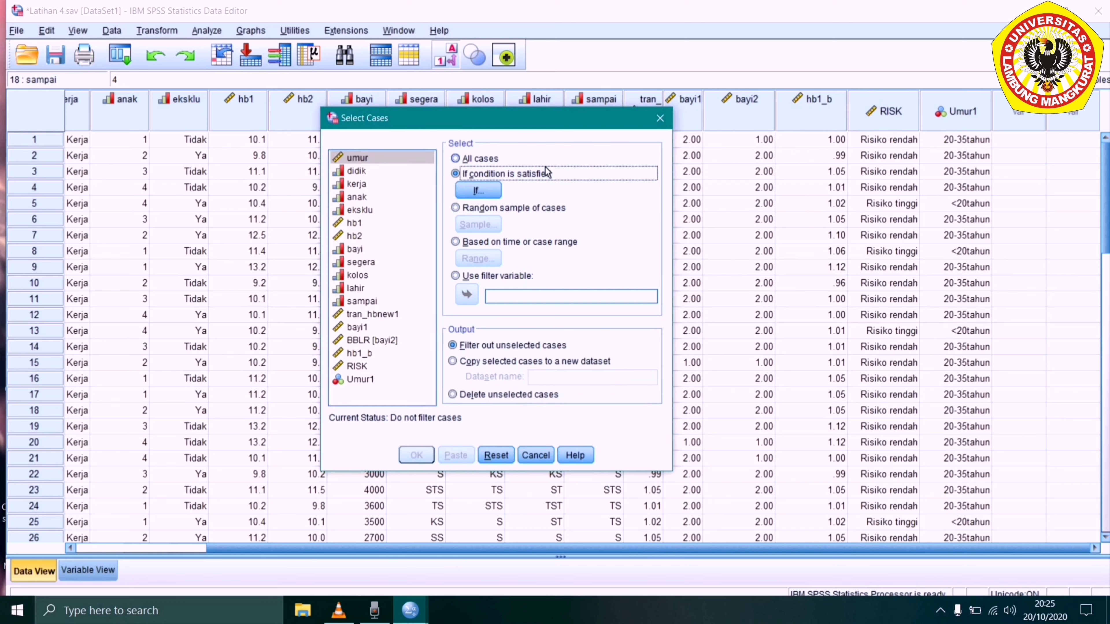
left_click(490, 191)
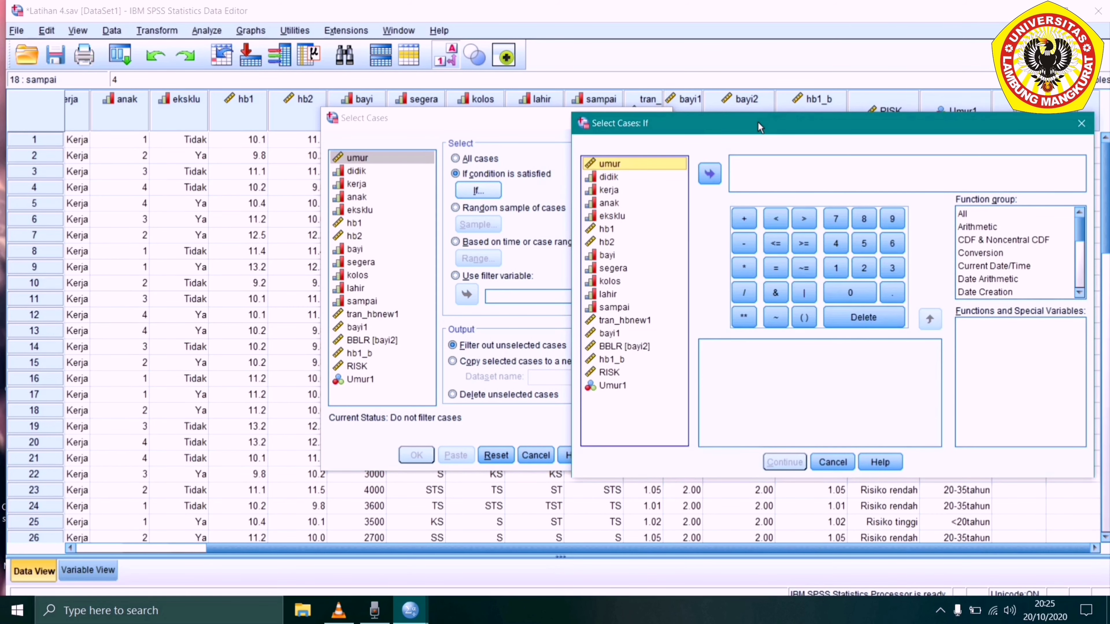
left_click_drag(759, 126, 512, 121)
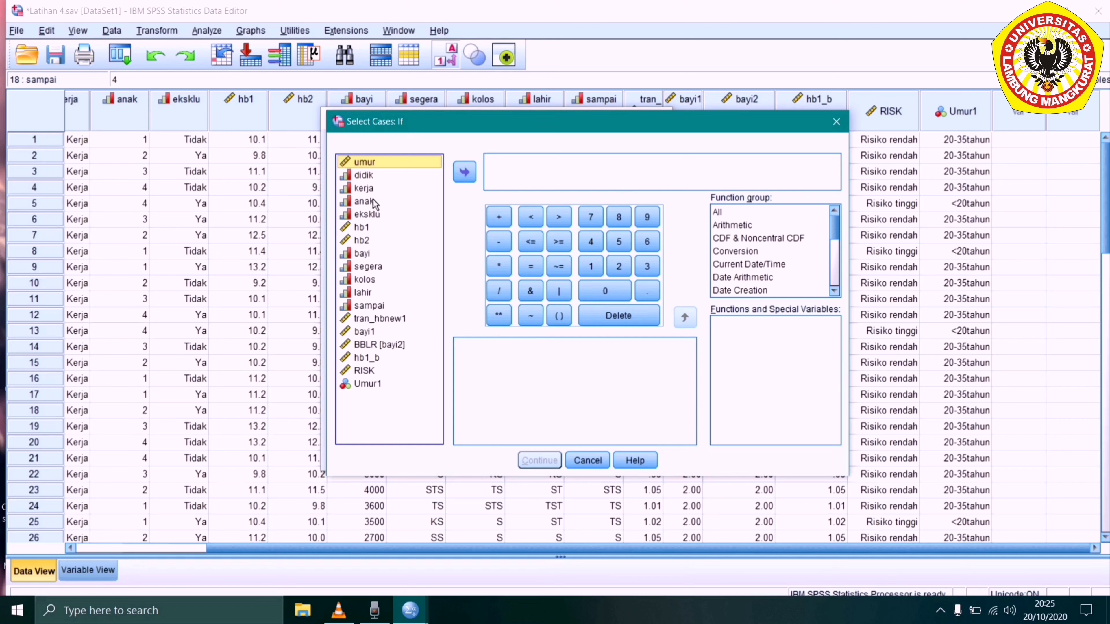
Enter the selection condition kerja = 1 and run the case selection with unselected cases filtered out.
left_click(370, 190)
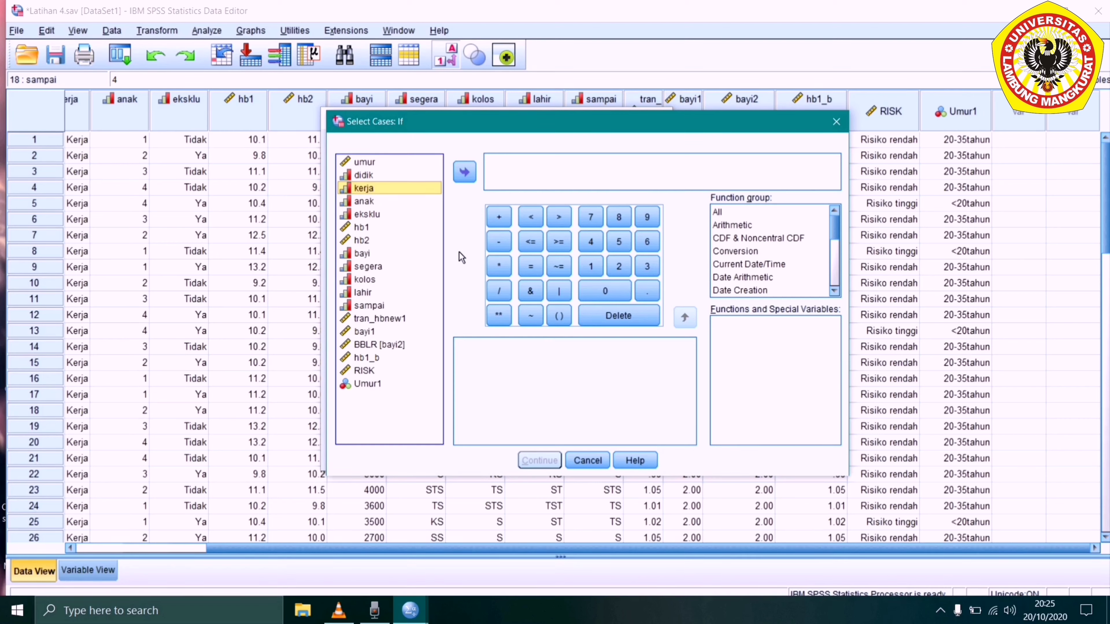
left_click(462, 175)
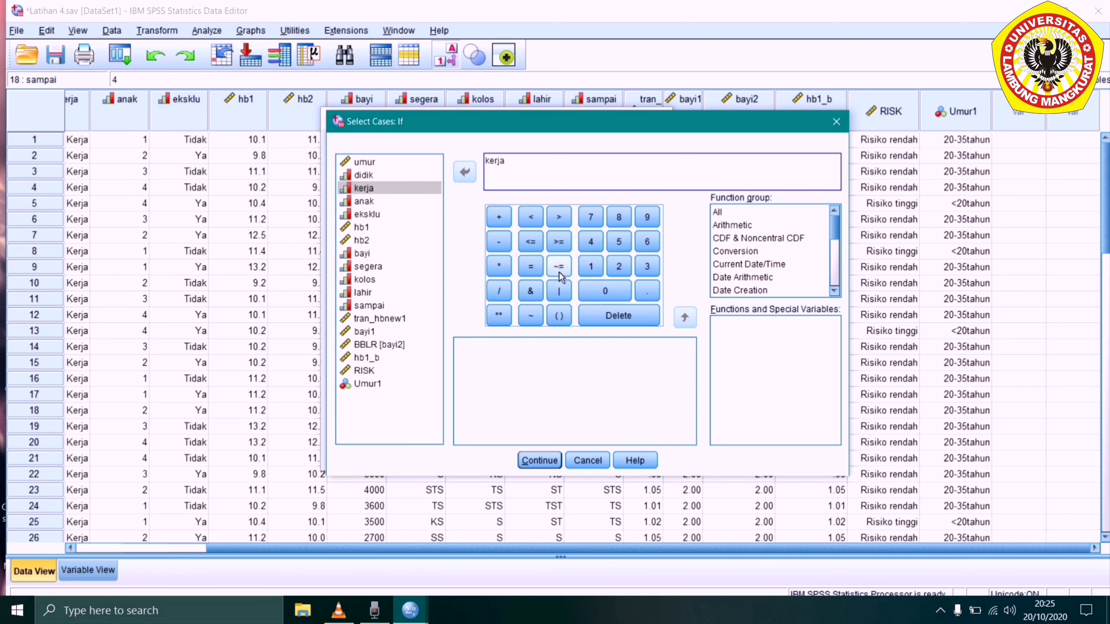
left_click(531, 266)
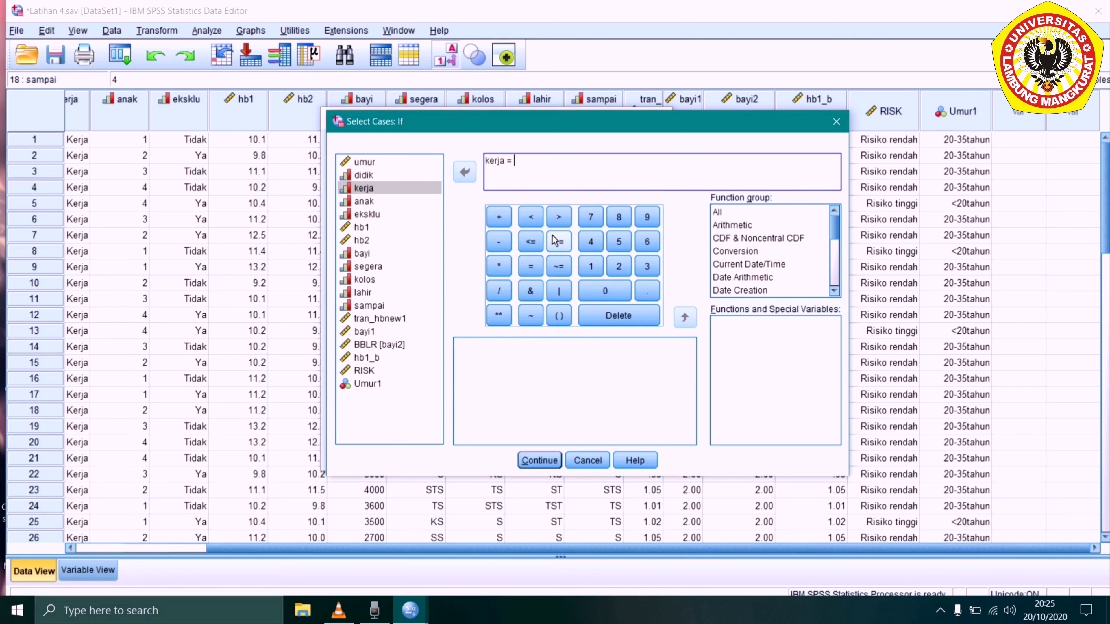
left_click(591, 271)
left_click(539, 460)
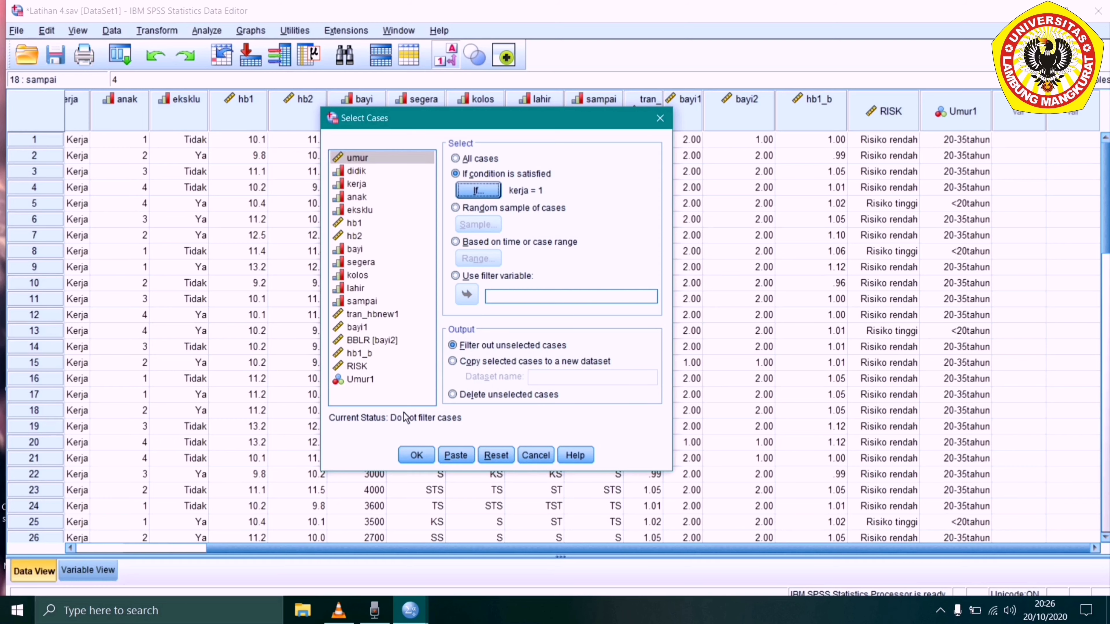
left_click(416, 457)
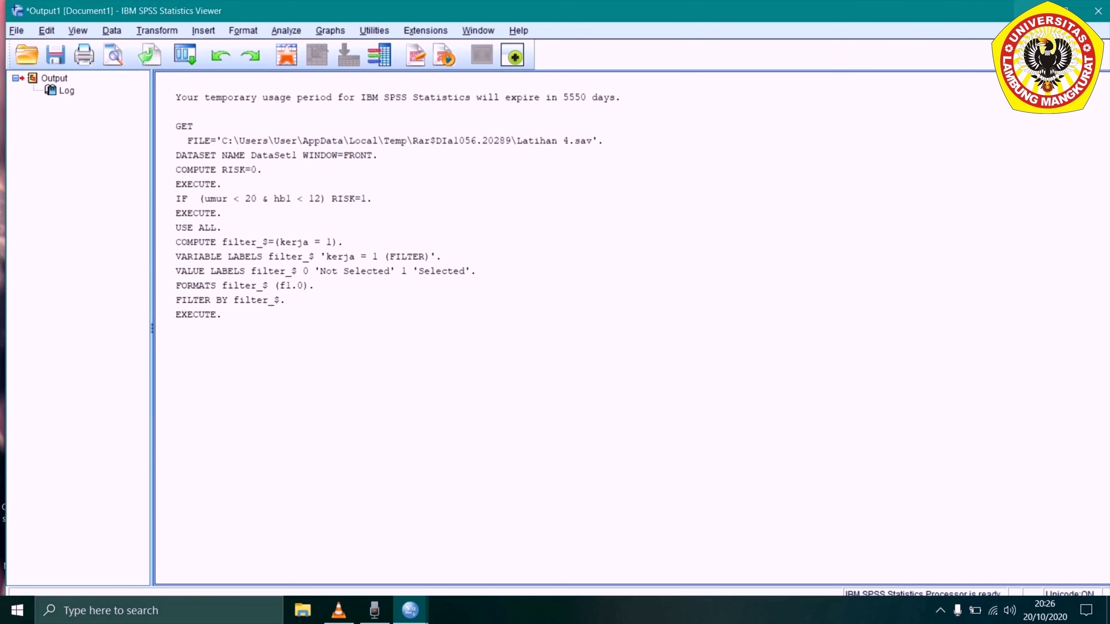
Return to the Latihan 4.sav data and check the filter_$ values of cases 1, 2 and 4.
key("alt+Tab")
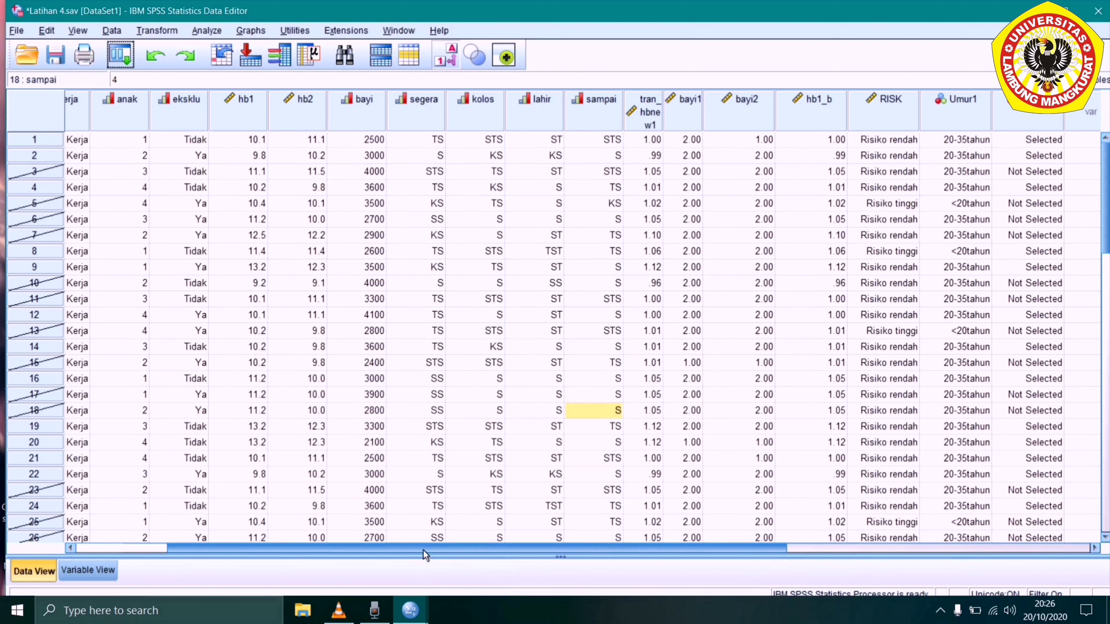
left_click_drag(423, 552, 522, 553)
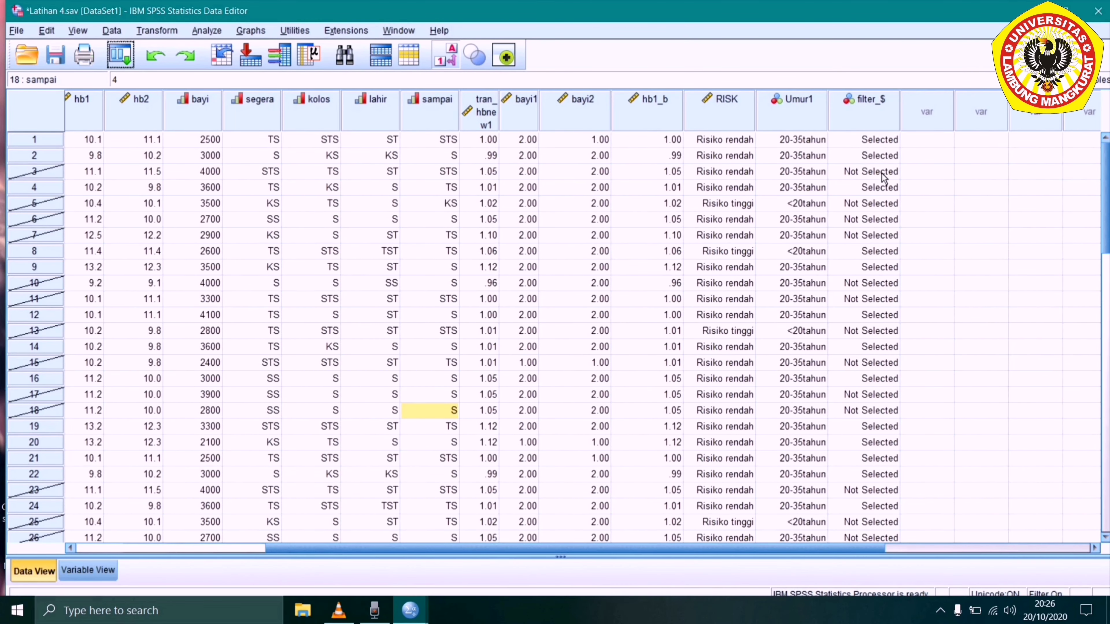
left_click(863, 141)
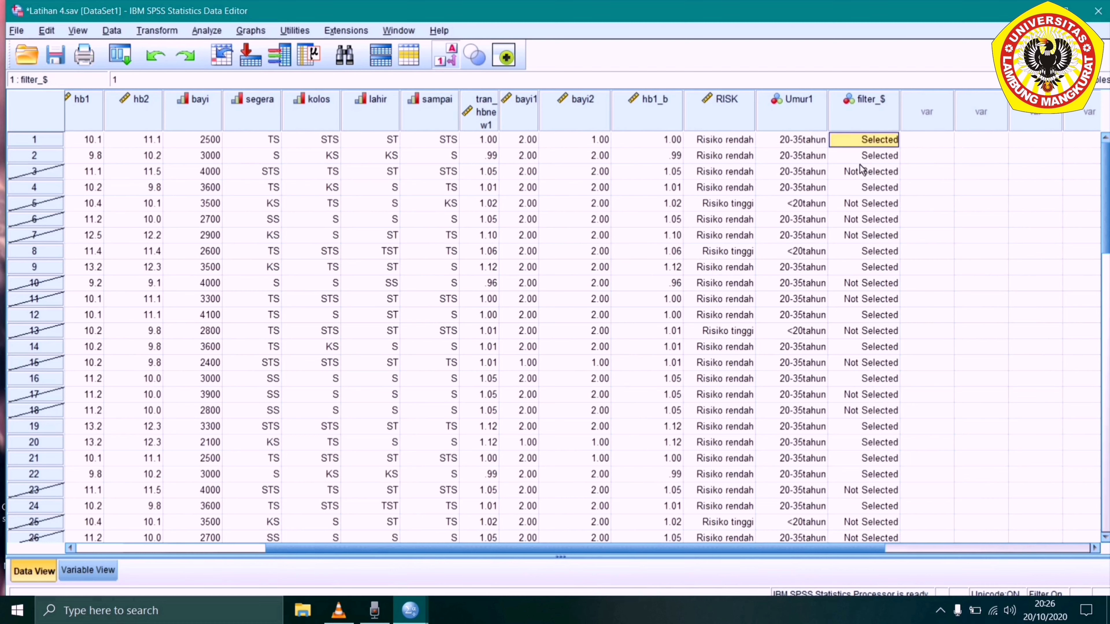
key("Down")
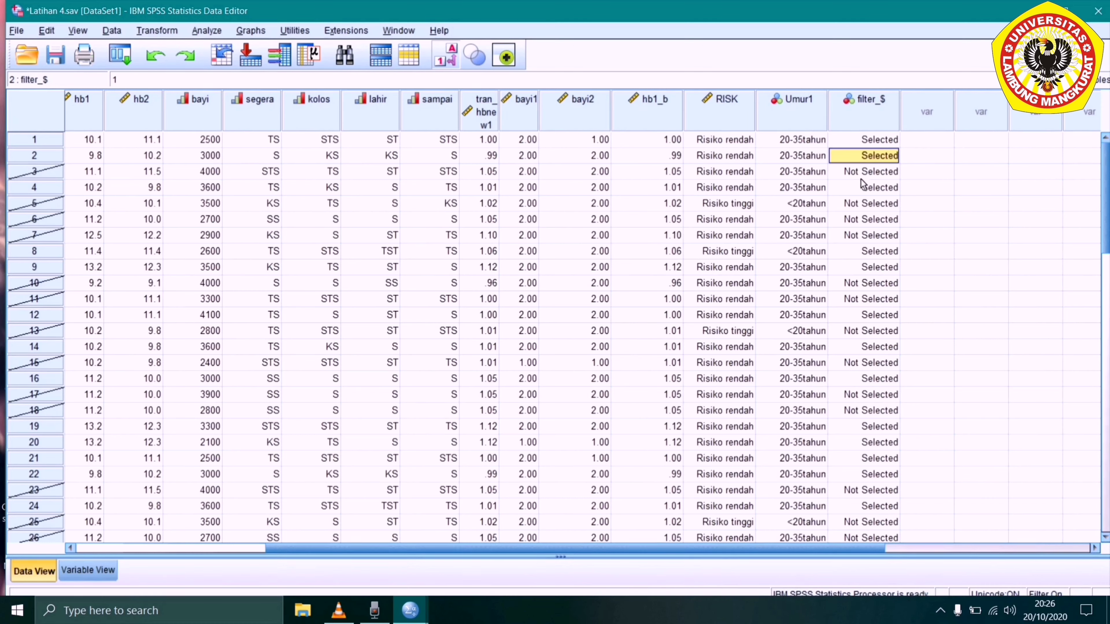
left_click(862, 184)
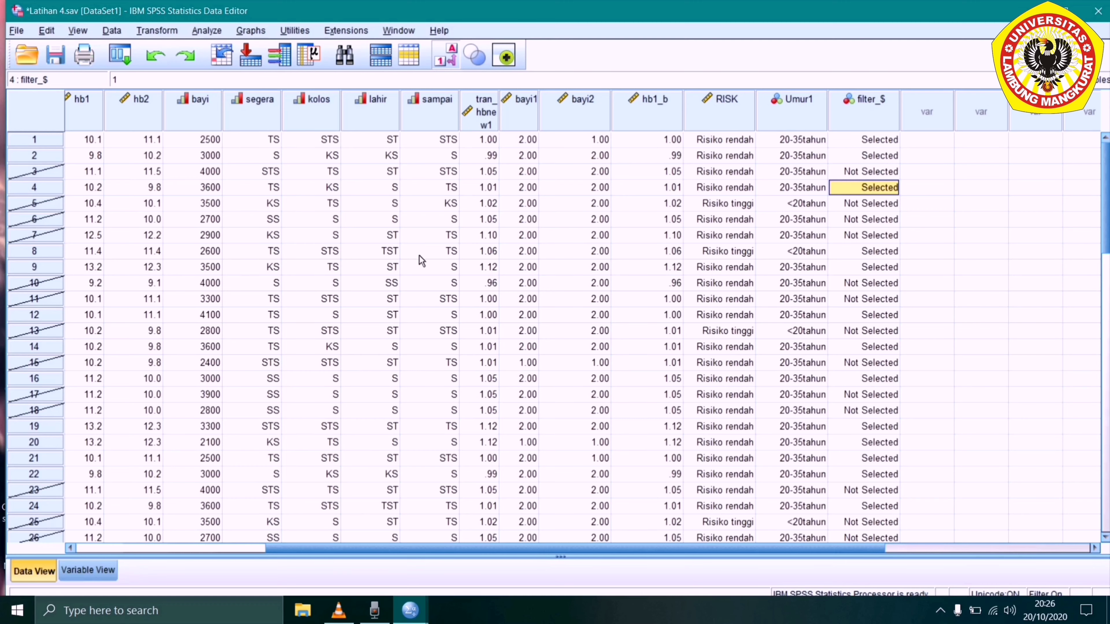
Inspect individual case rows between 2 and 10 to compare filtered and kept cases, and view the filter_$ column again.
left_click(35, 154)
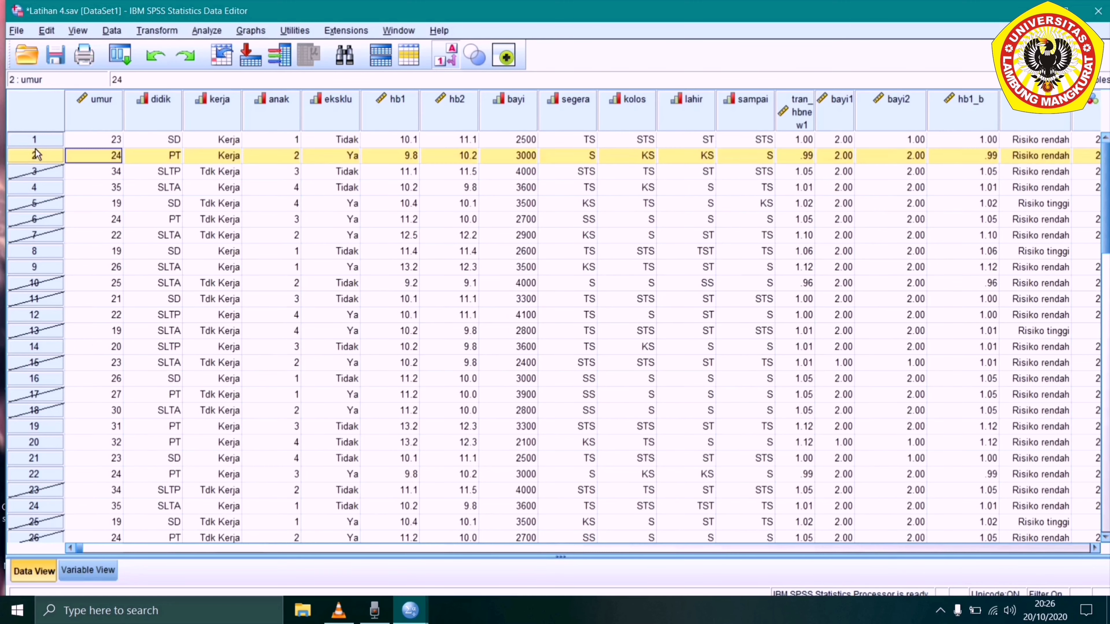
left_click(34, 171)
left_click(34, 187)
left_click(37, 233)
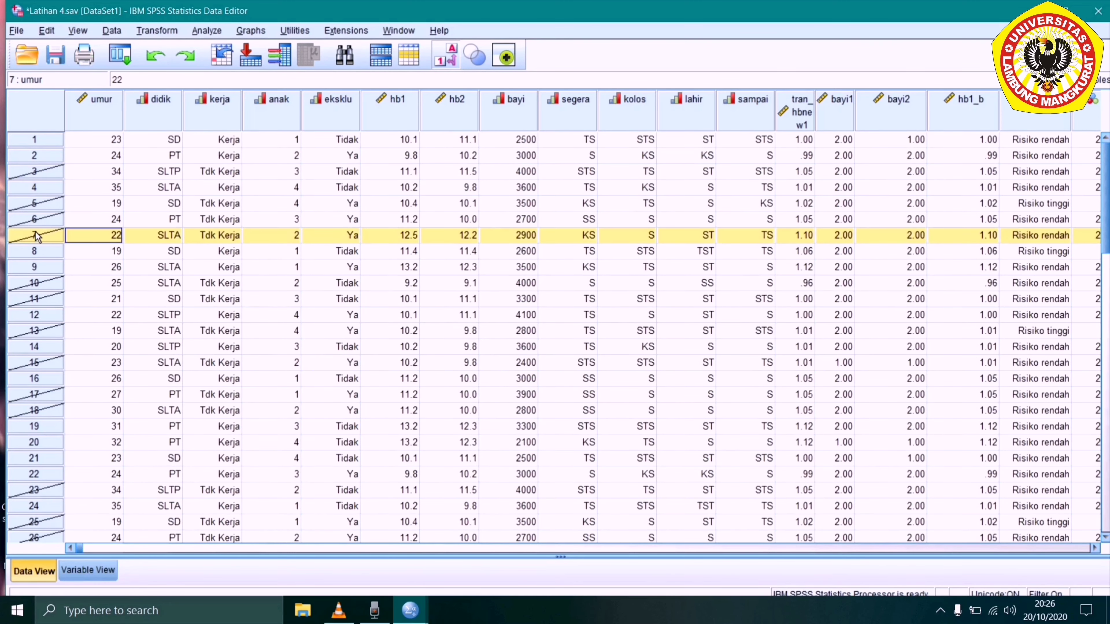
left_click(39, 218)
left_click(37, 204)
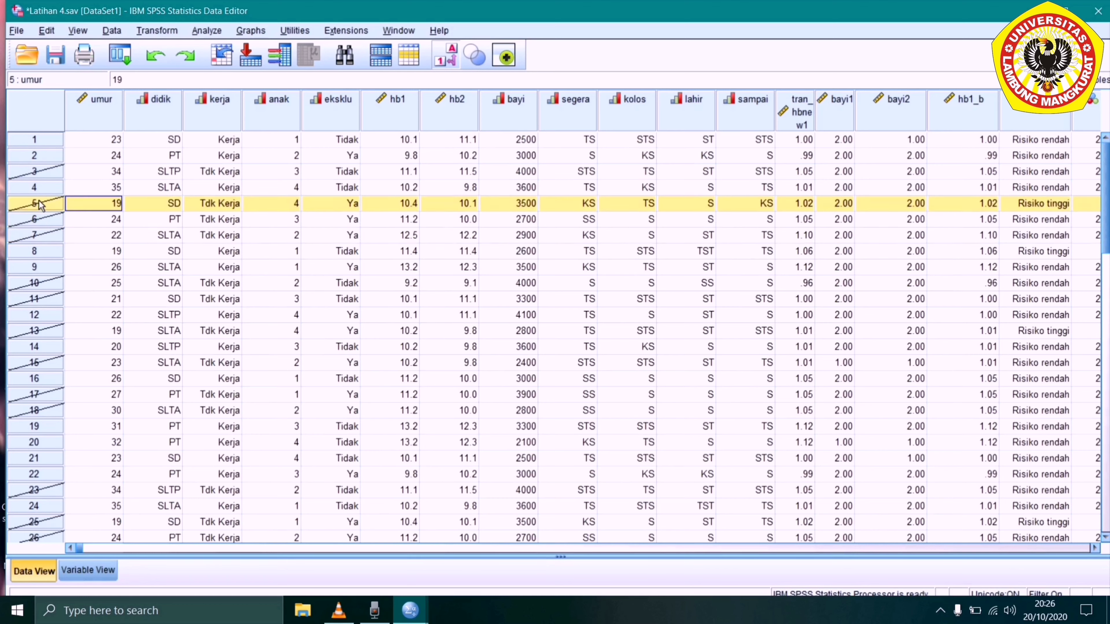
left_click(34, 285)
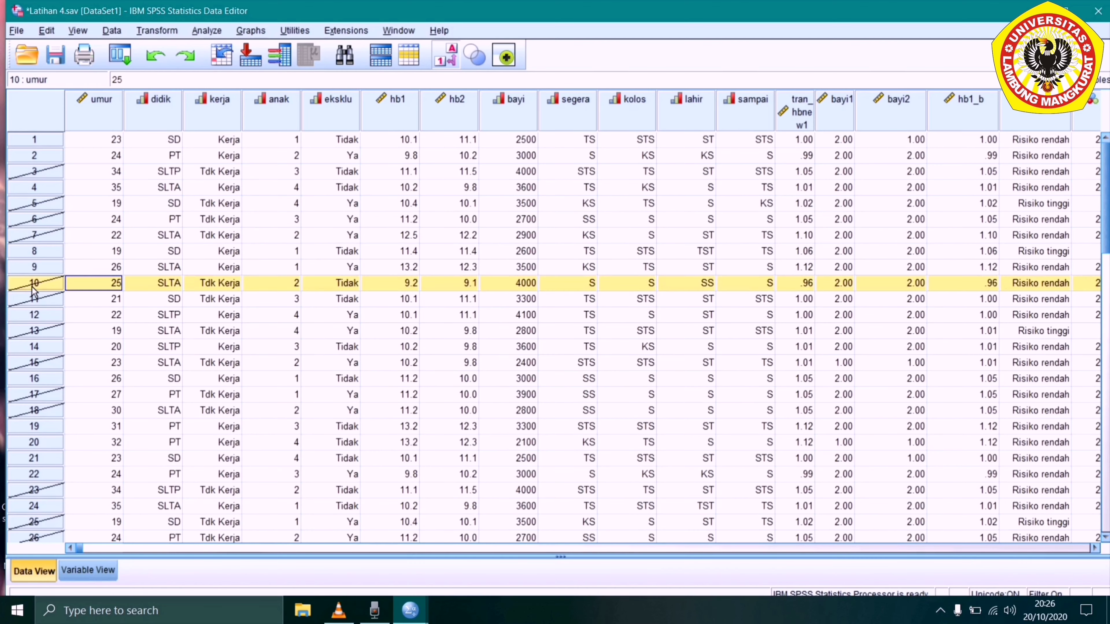
left_click(47, 250)
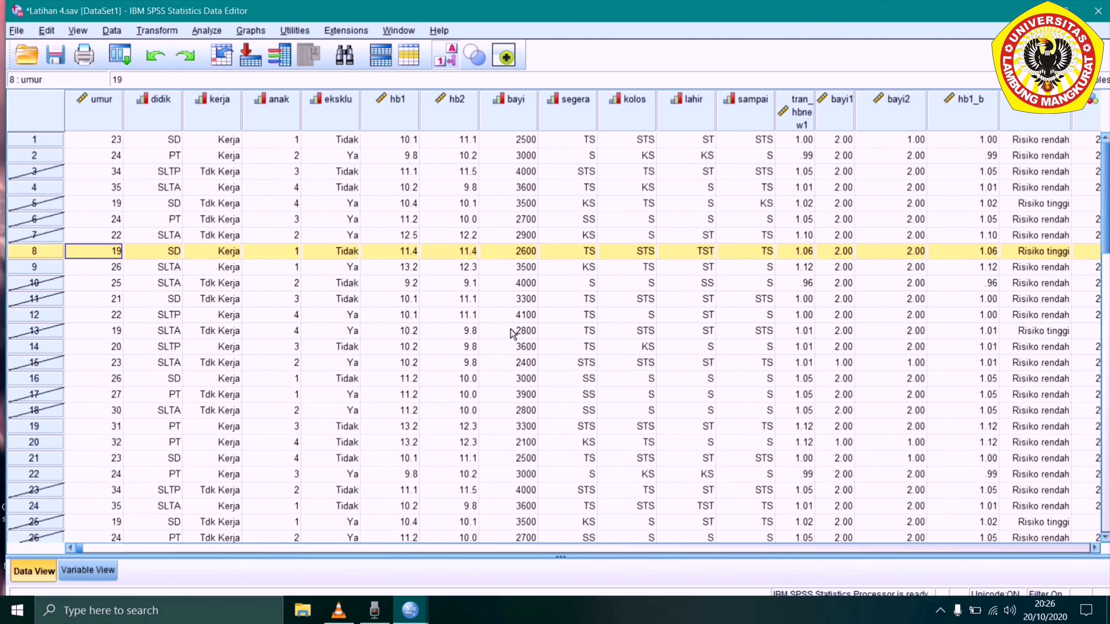
left_click_drag(81, 548, 531, 569)
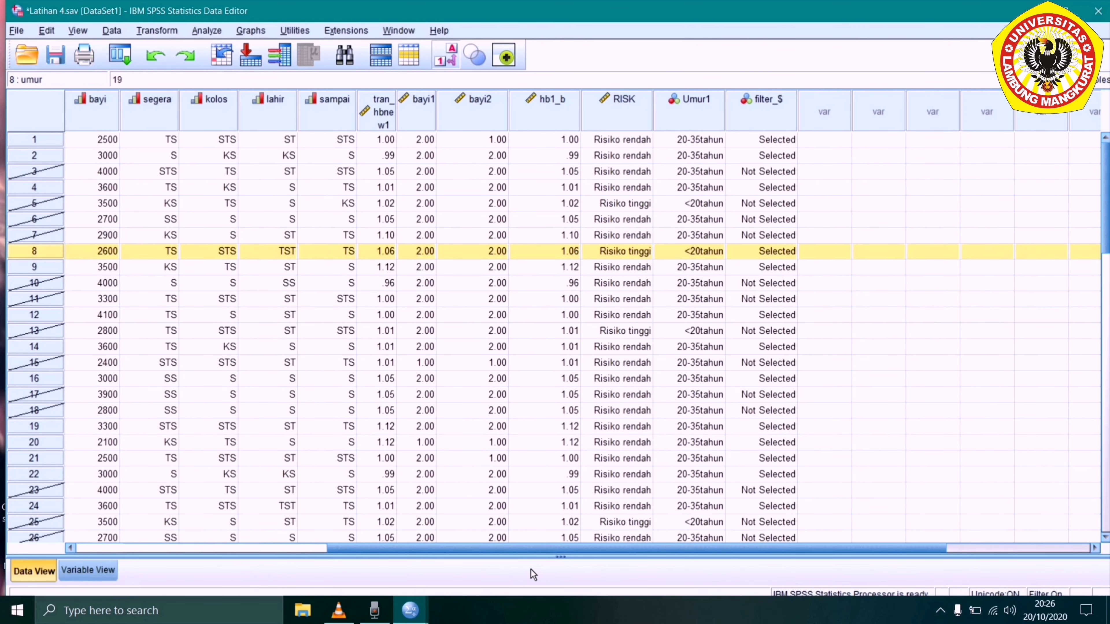